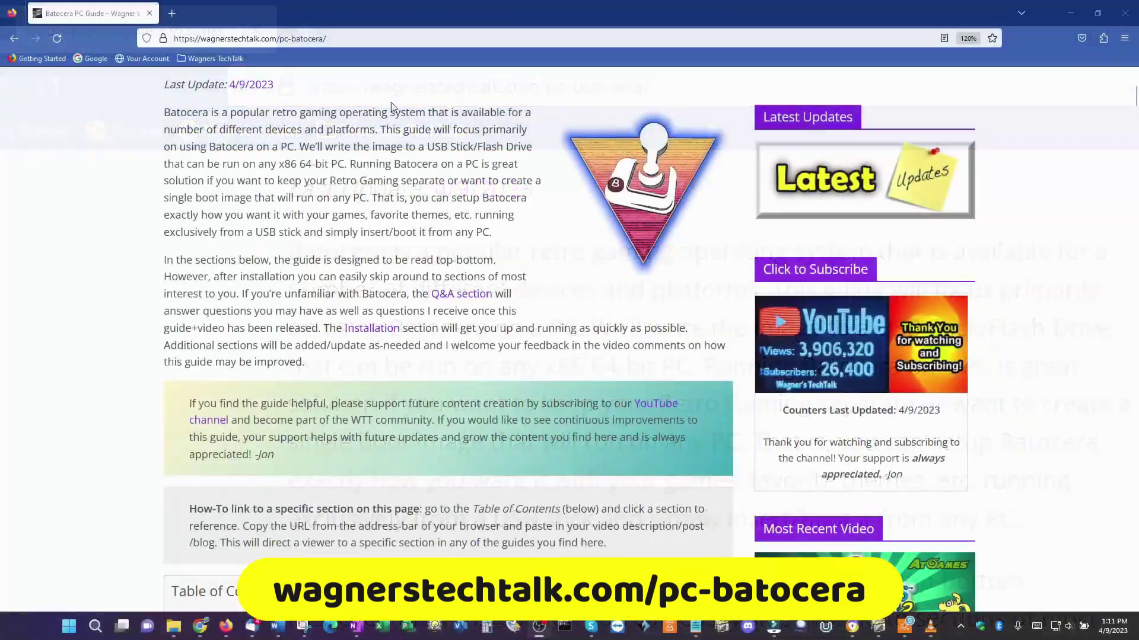
- Scroll through the guide's Table of Contents, Install, Boot Menu and Transfer sections
{"action": "scroll", "coordinate": [414, 125], "scroll_direction": "down", "scroll_amount": 5}
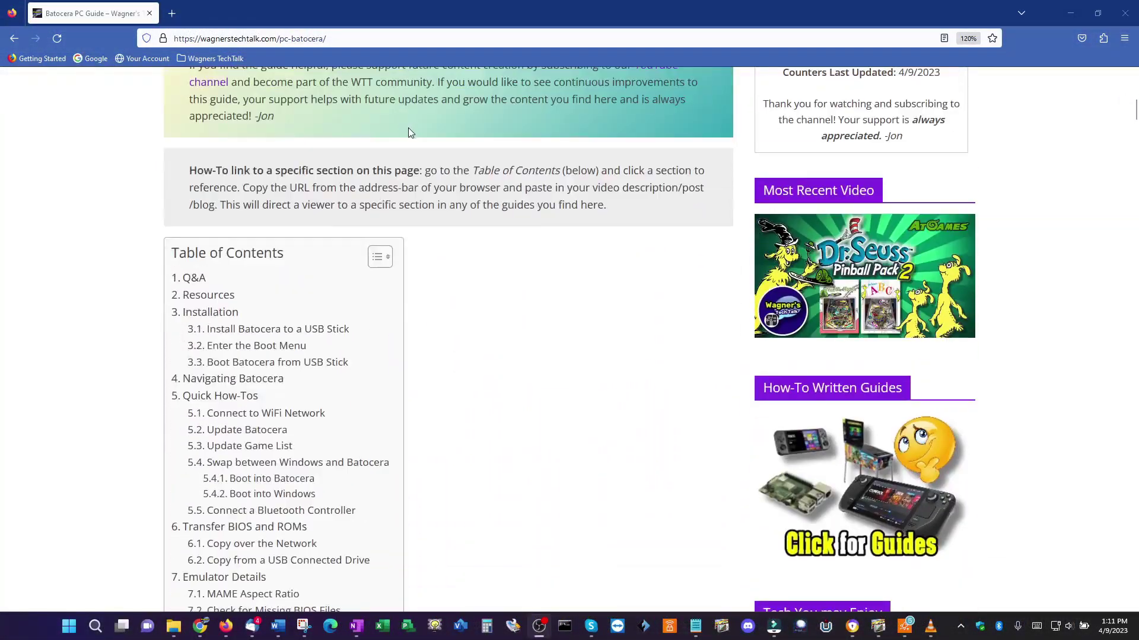
{"action": "scroll", "coordinate": [357, 161], "scroll_direction": "down", "scroll_amount": 1}
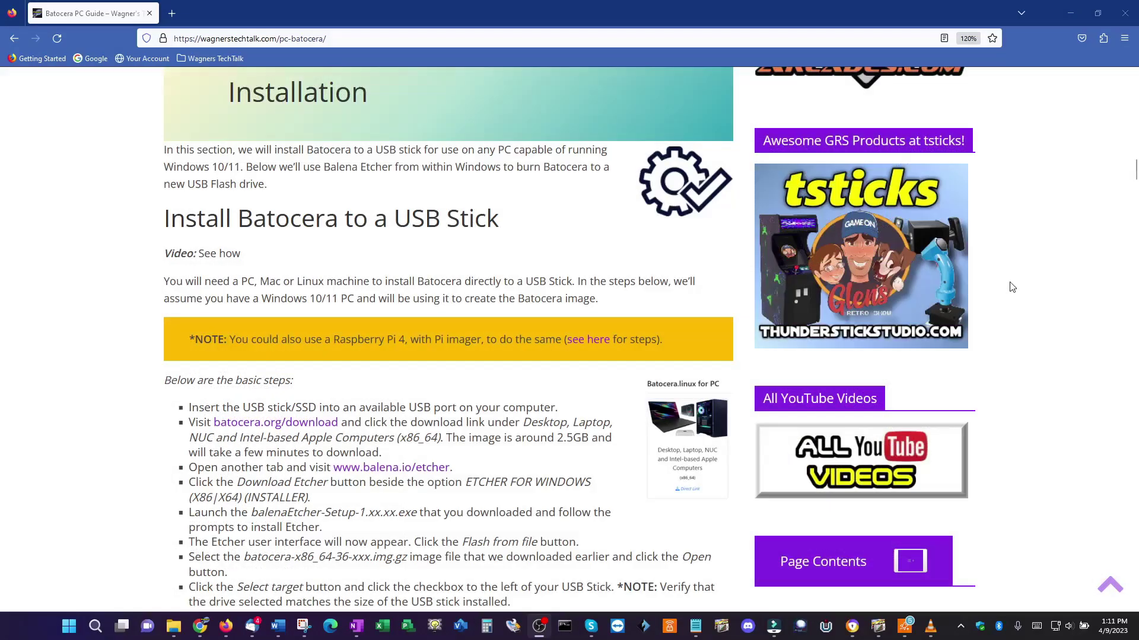
{"action": "scroll", "coordinate": [1012, 287], "scroll_direction": "down", "scroll_amount": 3}
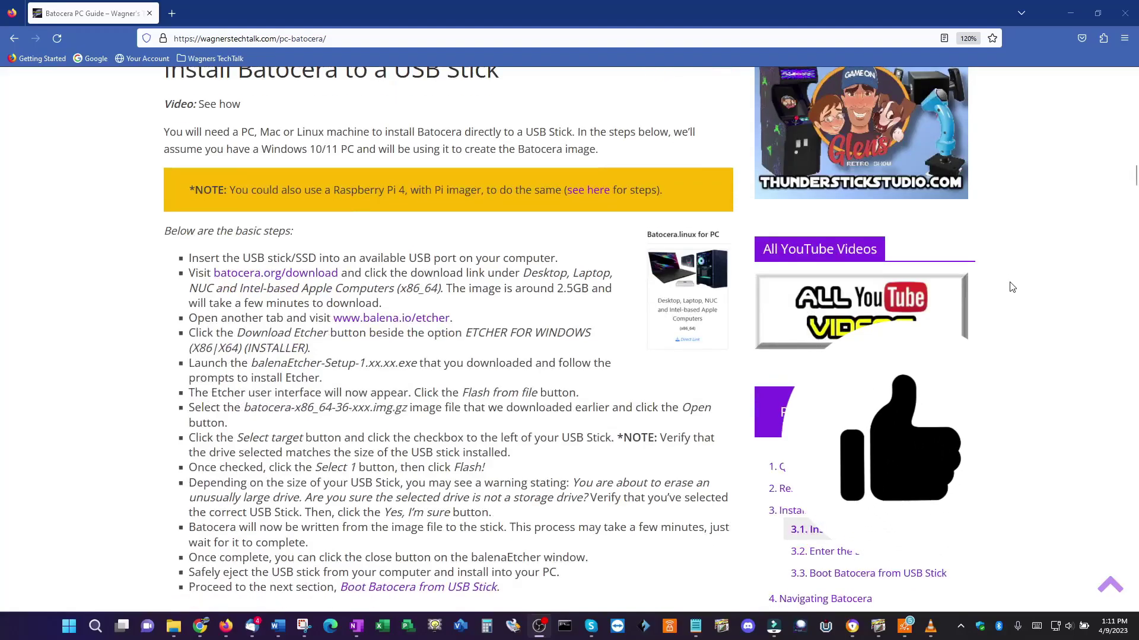
{"action": "scroll", "coordinate": [1012, 287], "scroll_direction": "down", "scroll_amount": 1}
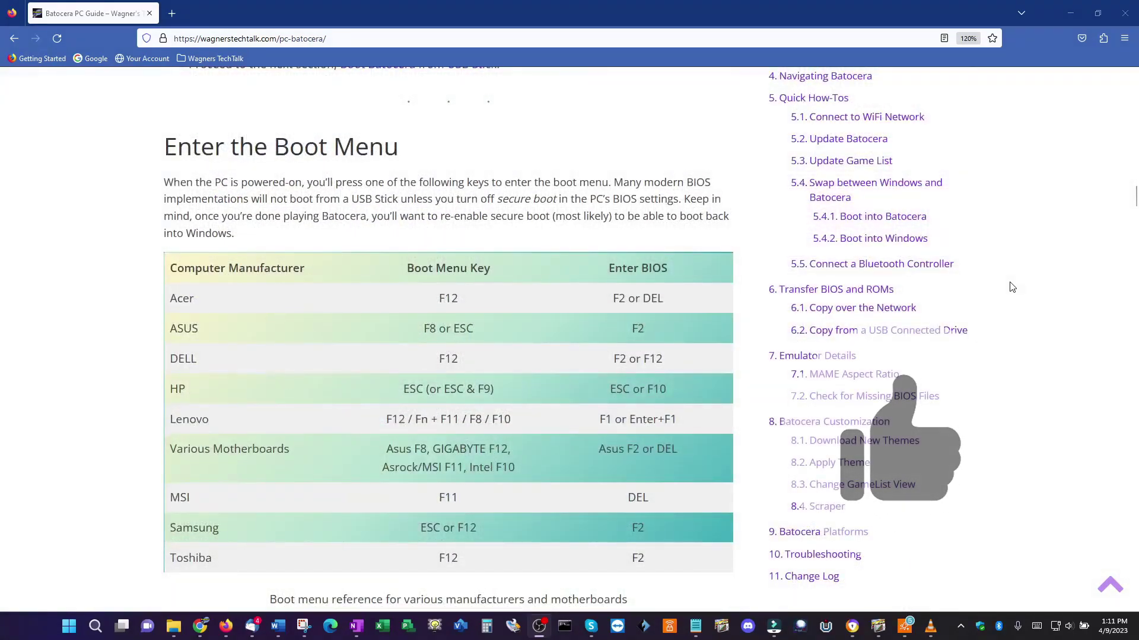
{"action": "scroll", "coordinate": [1011, 287], "scroll_direction": "down", "scroll_amount": 2}
{"action": "scroll", "coordinate": [1012, 287], "scroll_direction": "down", "scroll_amount": 3}
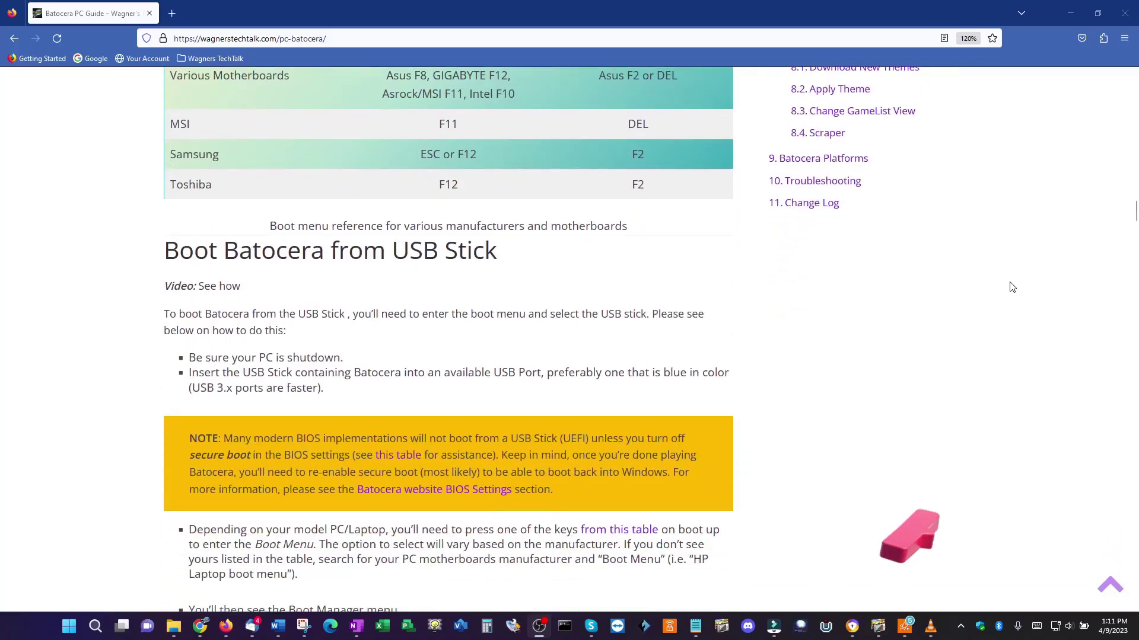
{"action": "scroll", "coordinate": [1011, 287], "scroll_direction": "down", "scroll_amount": 3}
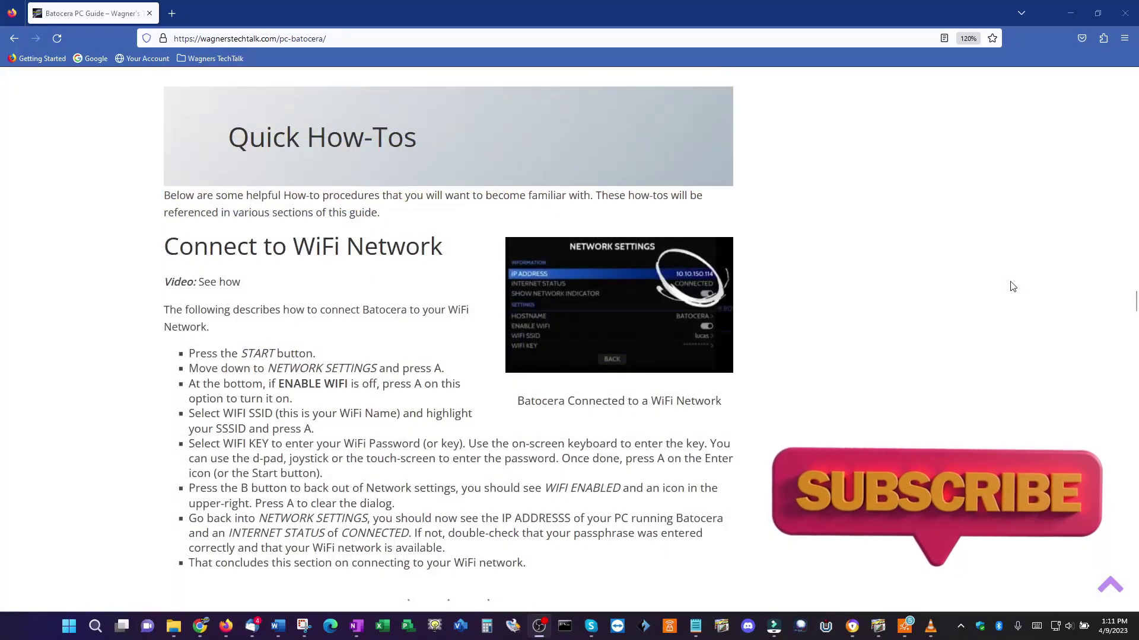
{"action": "scroll", "coordinate": [1012, 287], "scroll_direction": "down", "scroll_amount": 3}
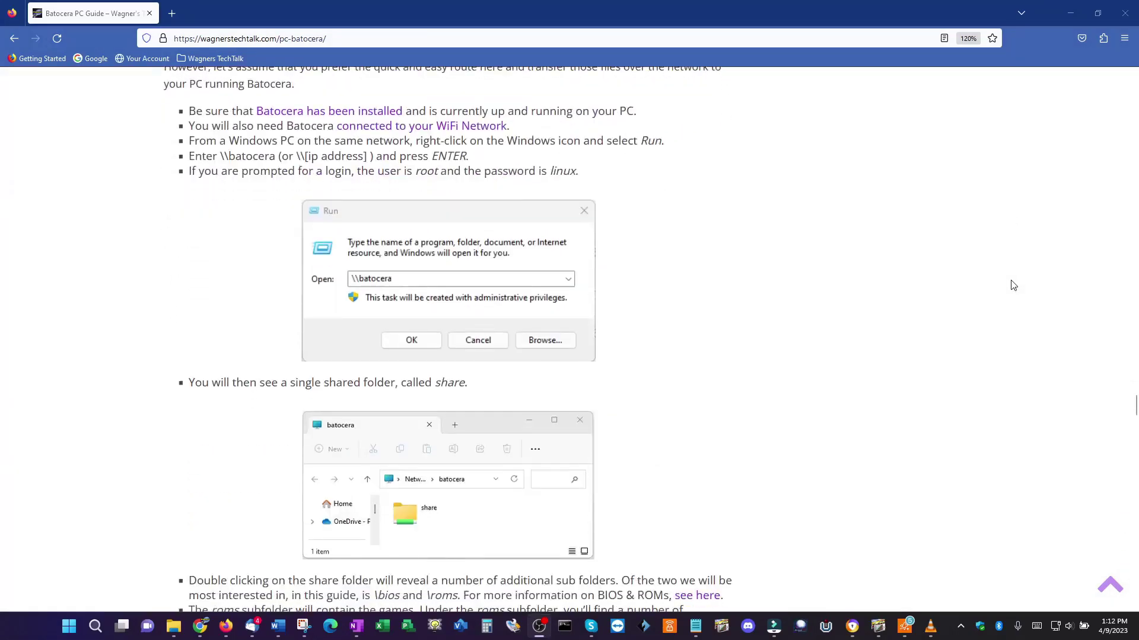
{"action": "scroll", "coordinate": [1012, 286], "scroll_direction": "down", "scroll_amount": 5}
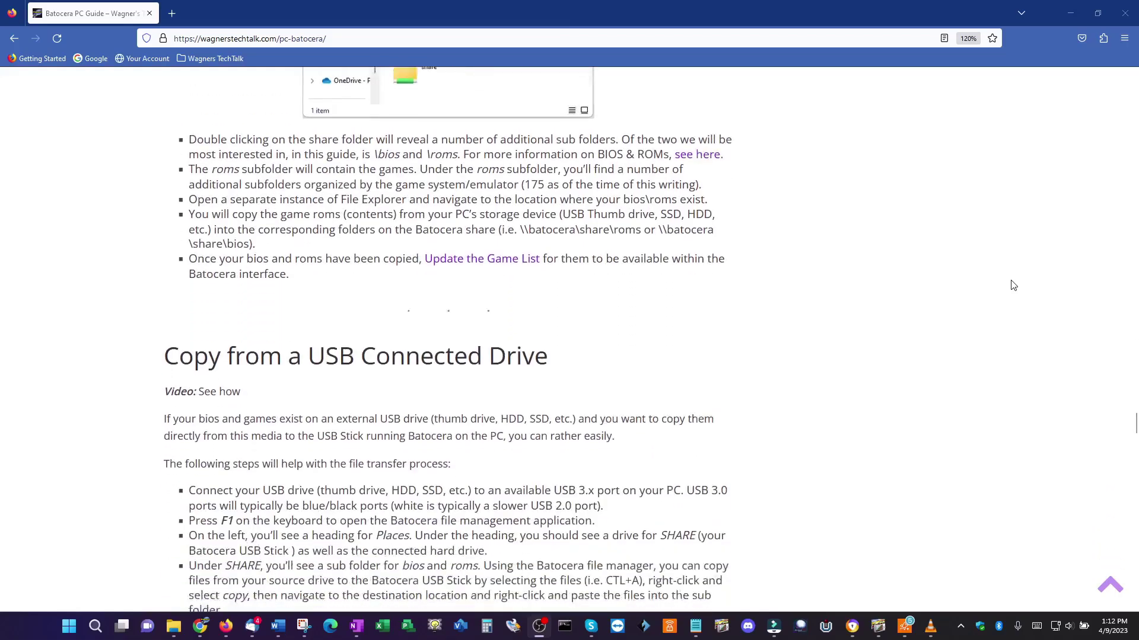
{"action": "scroll", "coordinate": [1013, 286], "scroll_direction": "down", "scroll_amount": 5}
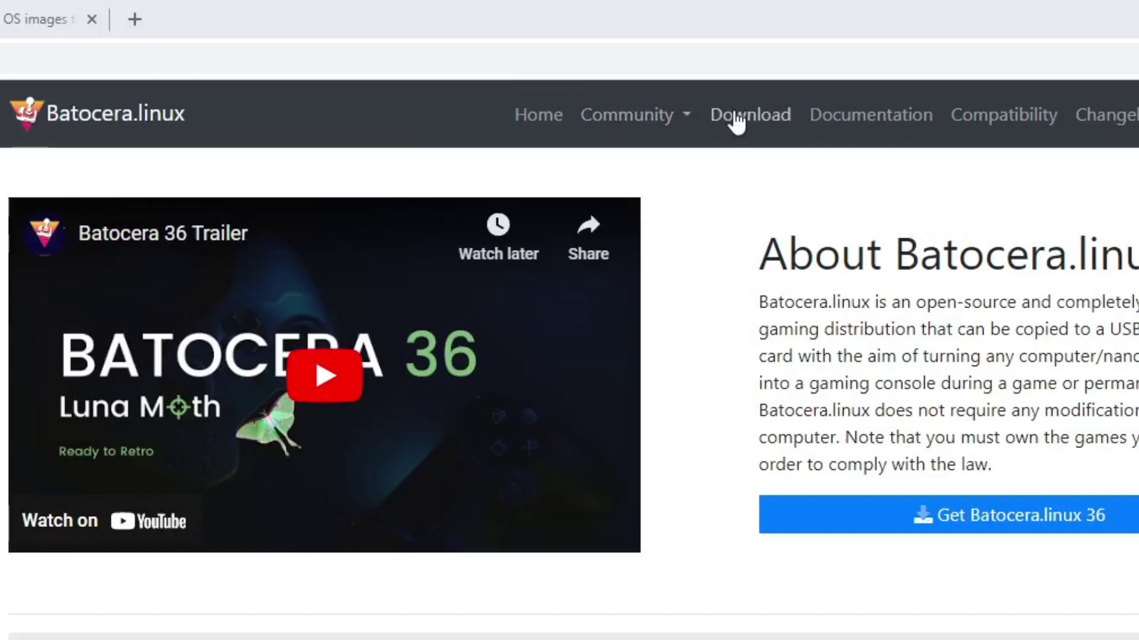
- Download the Batocera PC x86_64 image and bring up the balenaEtcher download list
{"action": "left_click", "coordinate": [737, 118]}
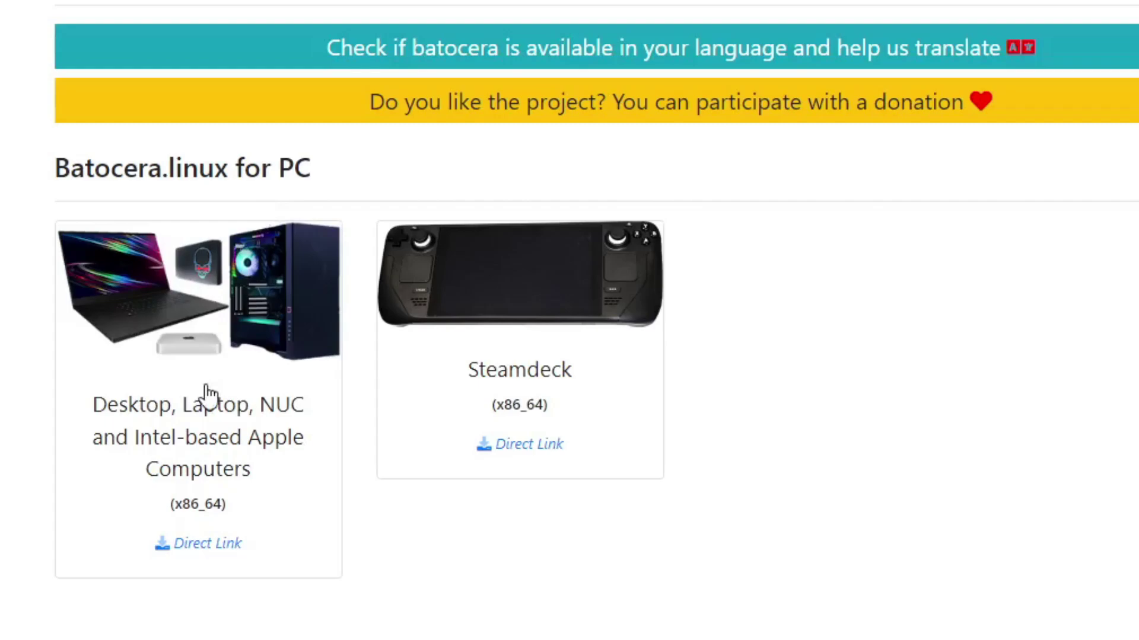
{"action": "left_click", "coordinate": [207, 550]}
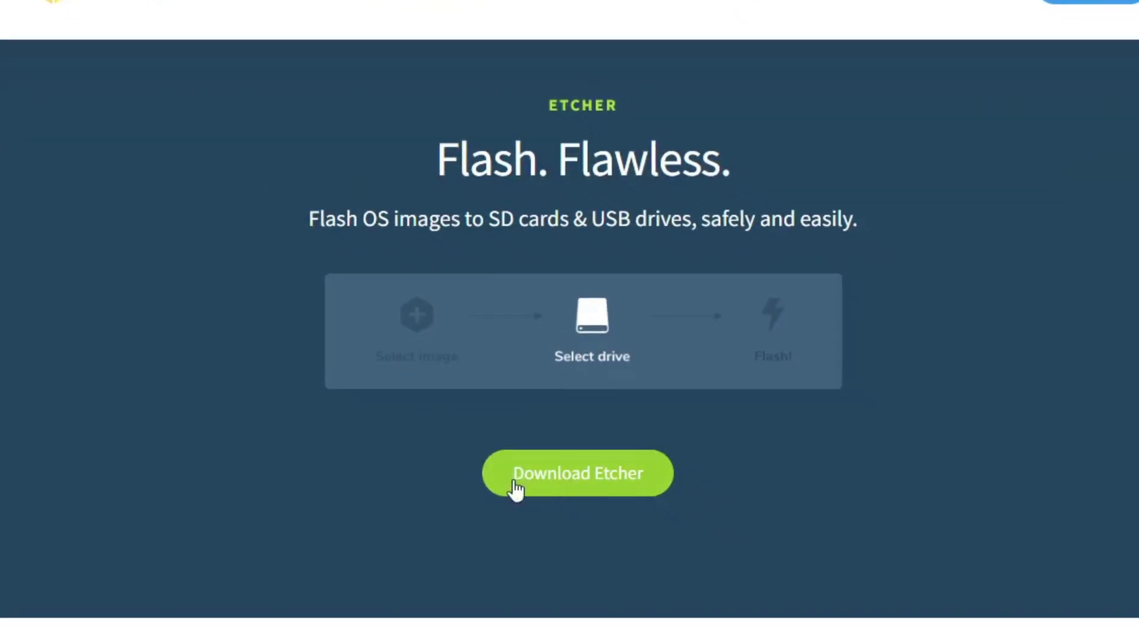
{"action": "left_click", "coordinate": [615, 493]}
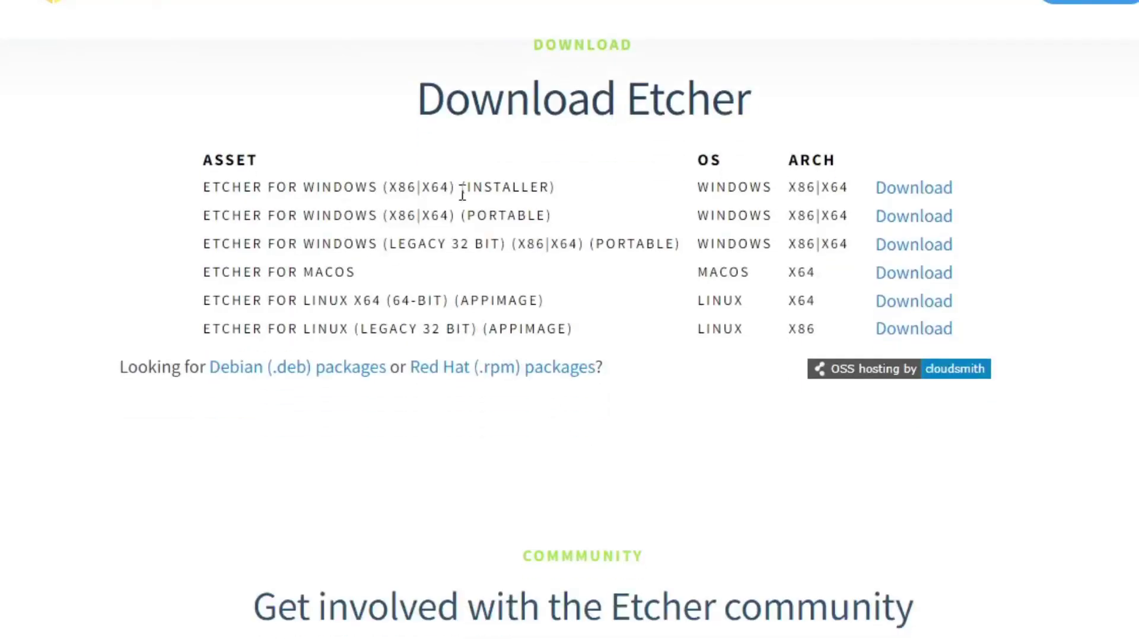
- Download the Windows installer, run balenaEtcher-Setup-1.18.4.exe and accept the licence
{"action": "left_click", "coordinate": [890, 196]}
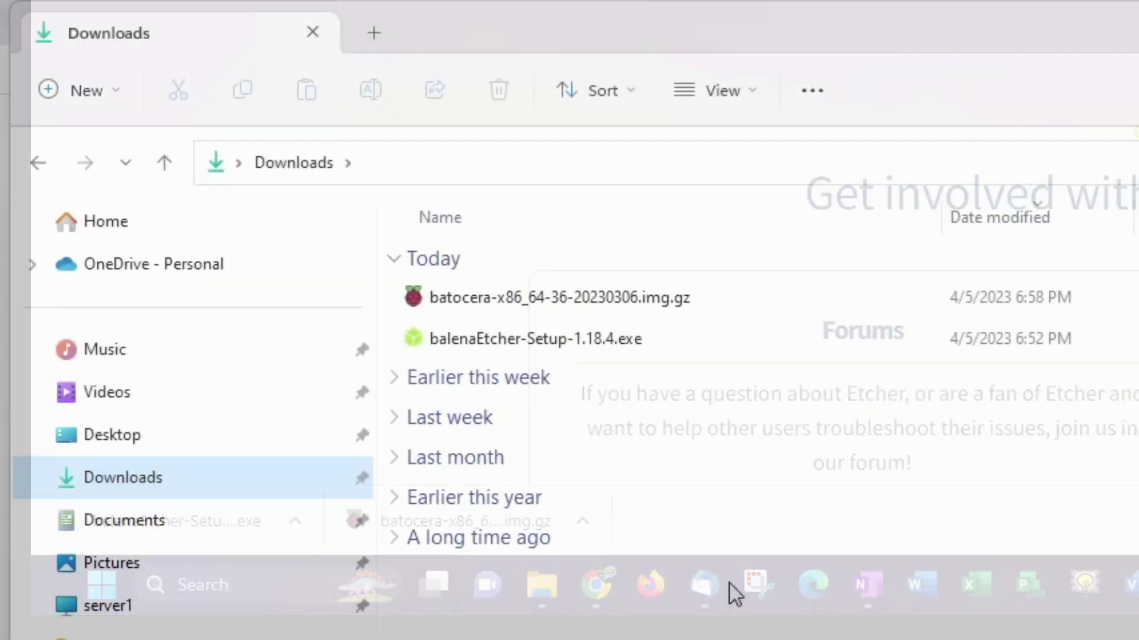
{"action": "double_click", "coordinate": [567, 346]}
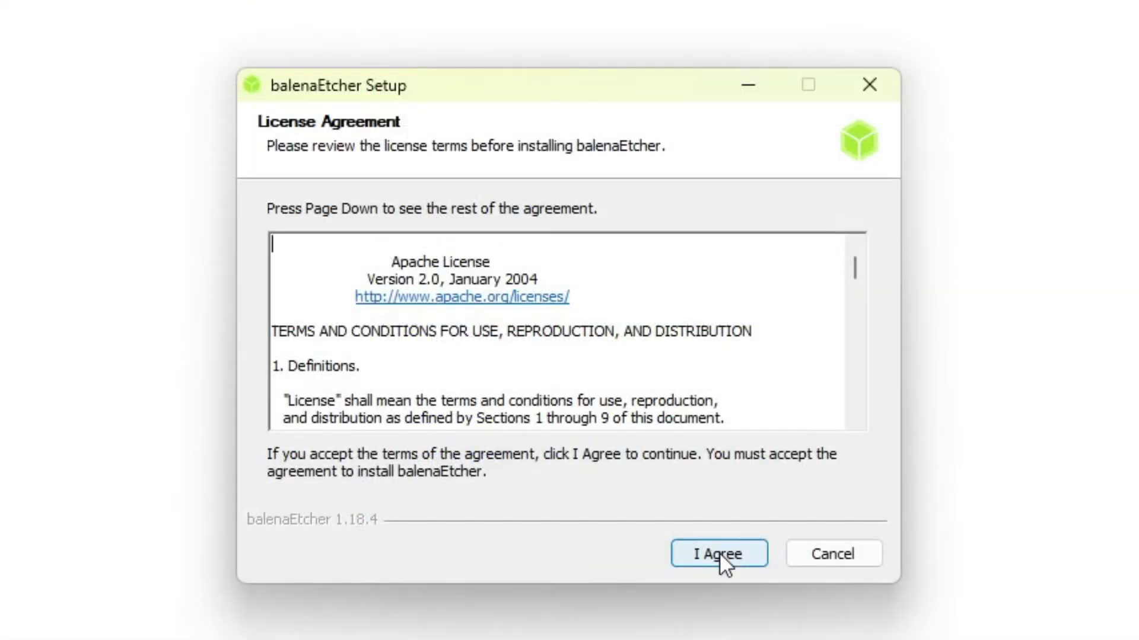
{"action": "left_click", "coordinate": [719, 552]}
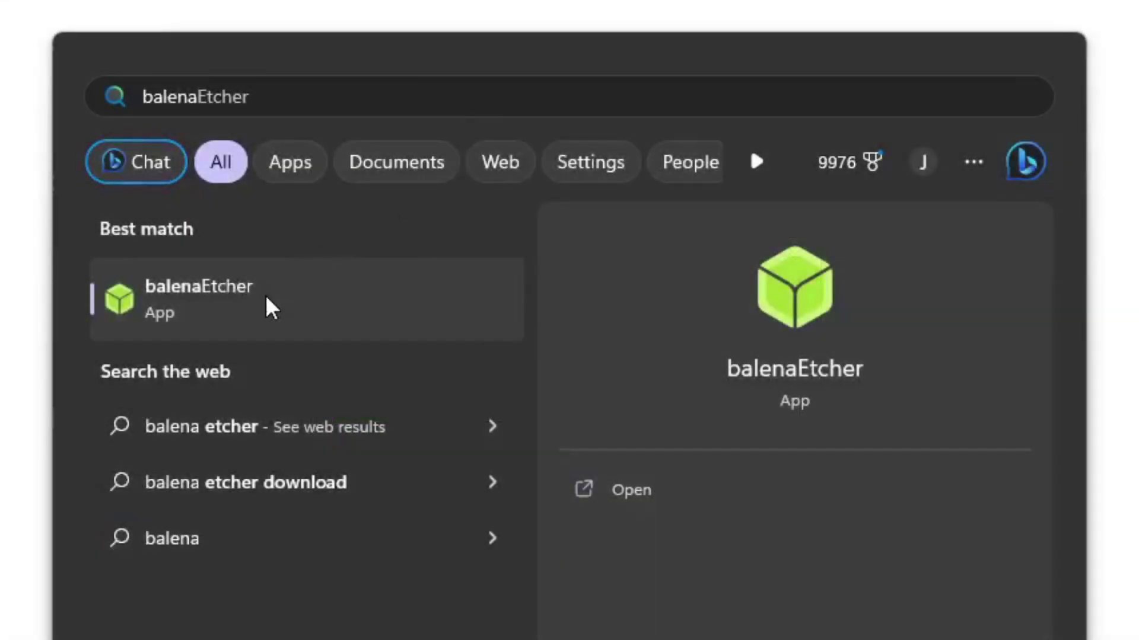
- Launch balenaEtcher and load the batocera-x86_64-36-20230306.img.gz image file
{"action": "left_click", "coordinate": [267, 297]}
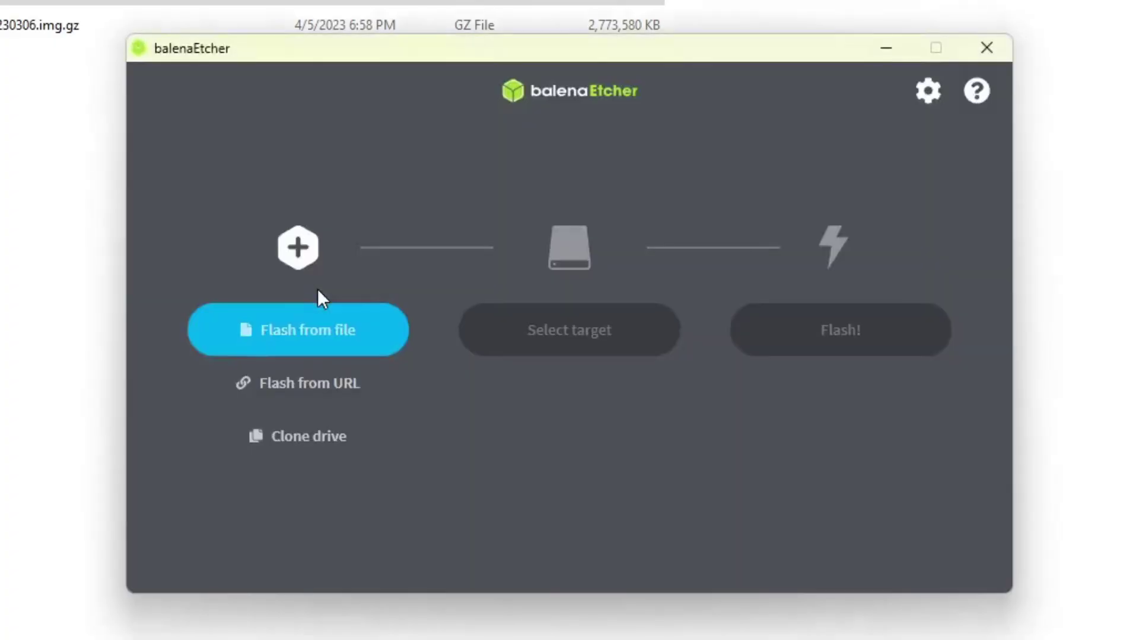
{"action": "left_click", "coordinate": [267, 338]}
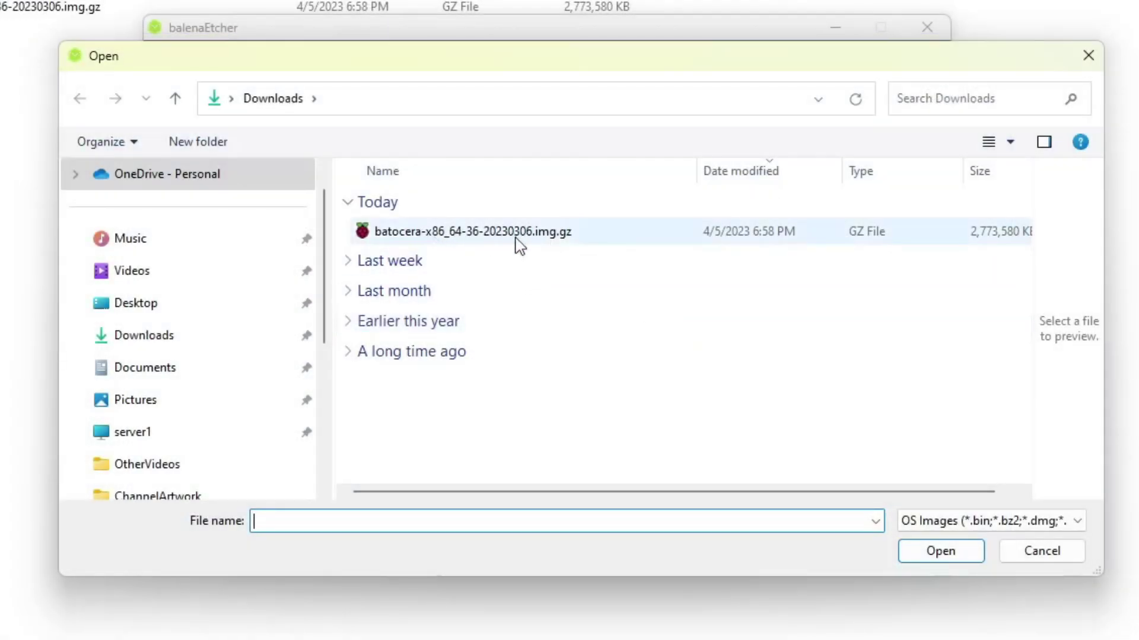
{"action": "left_click", "coordinate": [551, 244]}
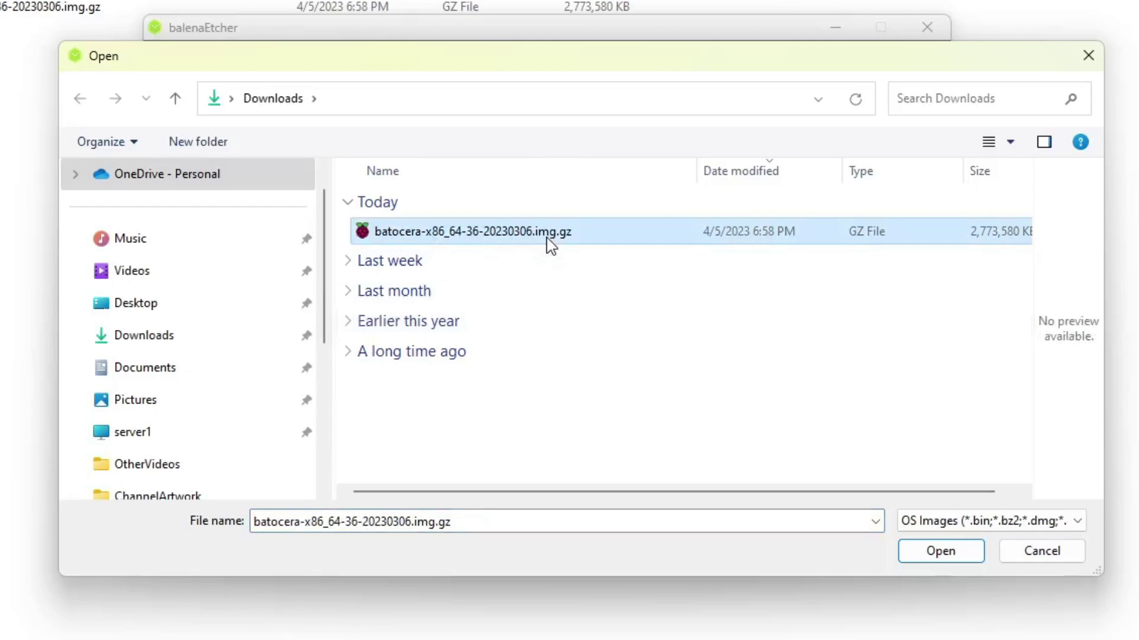
{"action": "left_click", "coordinate": [937, 552]}
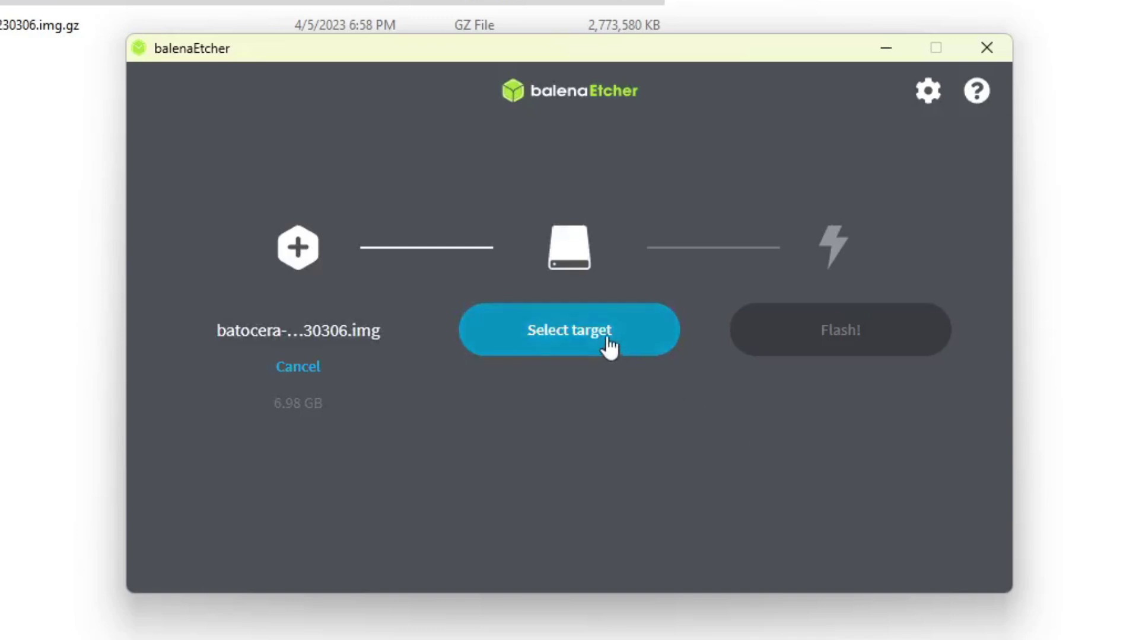
- Flash the image onto the Samsung USB drive, confirming the erase of the large drive
{"action": "left_click", "coordinate": [605, 342]}
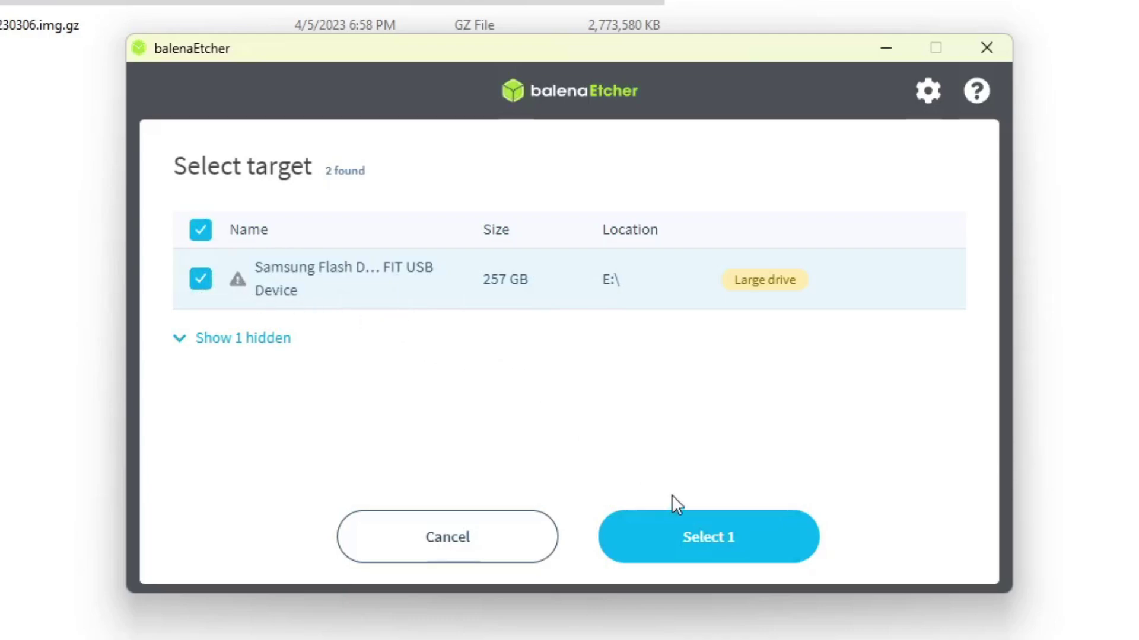
{"action": "left_click", "coordinate": [716, 535]}
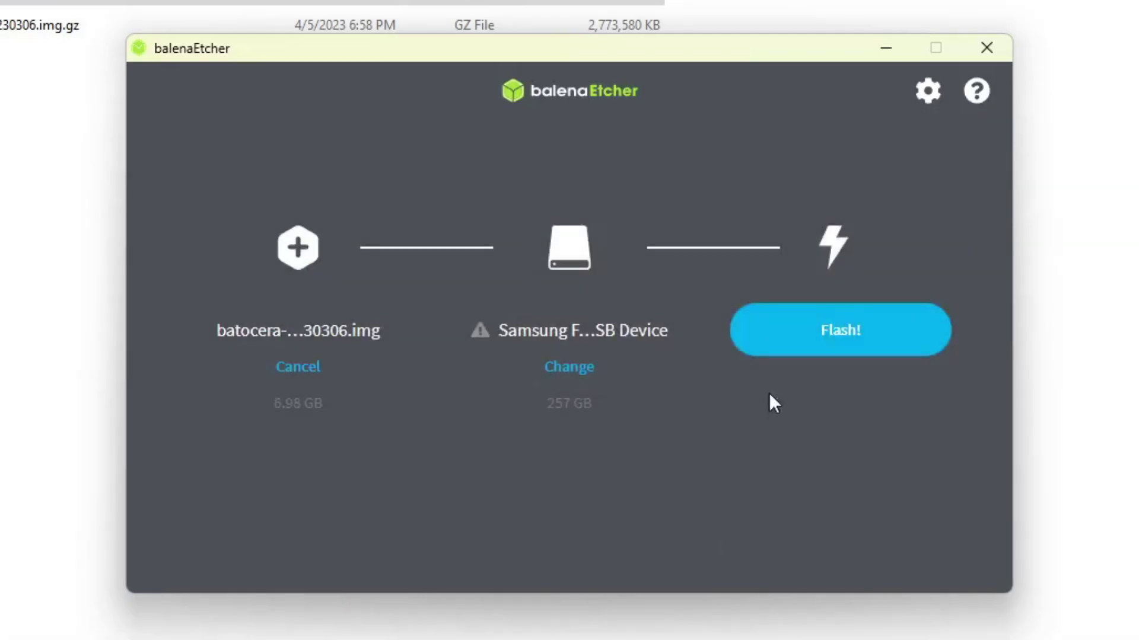
{"action": "left_click", "coordinate": [817, 345]}
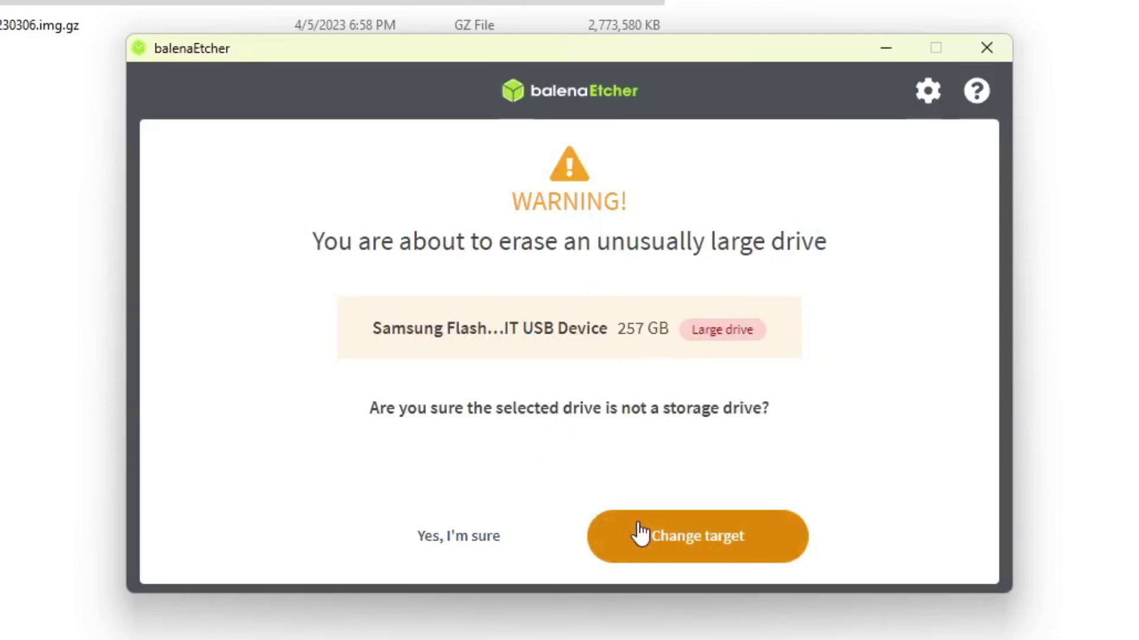
{"action": "left_click", "coordinate": [477, 535]}
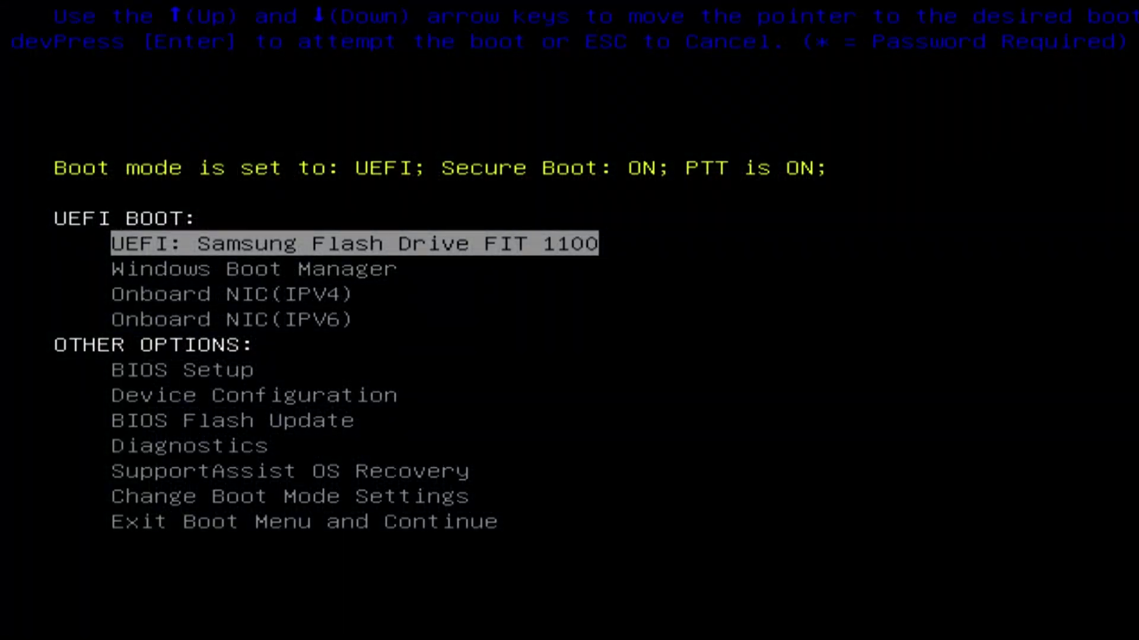
- Change Boot Mode Settings to UEFI Boot Mode with Secure Boot OFF and confirm Yes
{"action": "key", "text": "Down"}
{"action": "key", "text": "Down"}
{"action": "key", "text": "Down"}
{"action": "key", "text": "Down"}
{"action": "key", "text": "Down"}
{"action": "key", "text": "Down"}
{"action": "key", "text": "Down"}
{"action": "key", "text": "Down"}
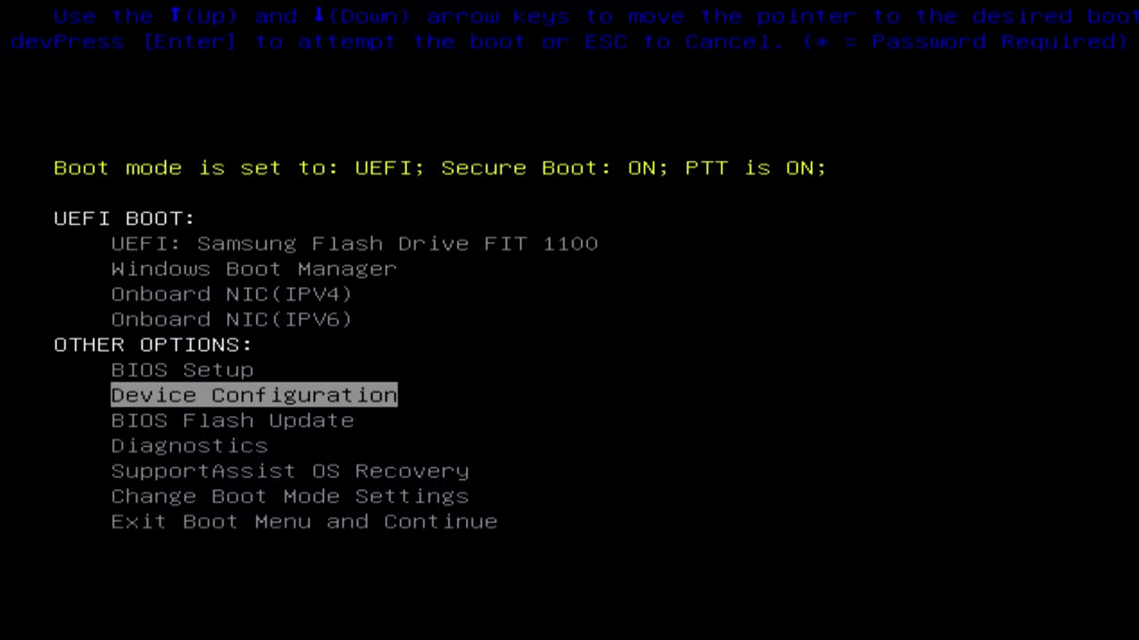
{"action": "key", "text": "Down"}
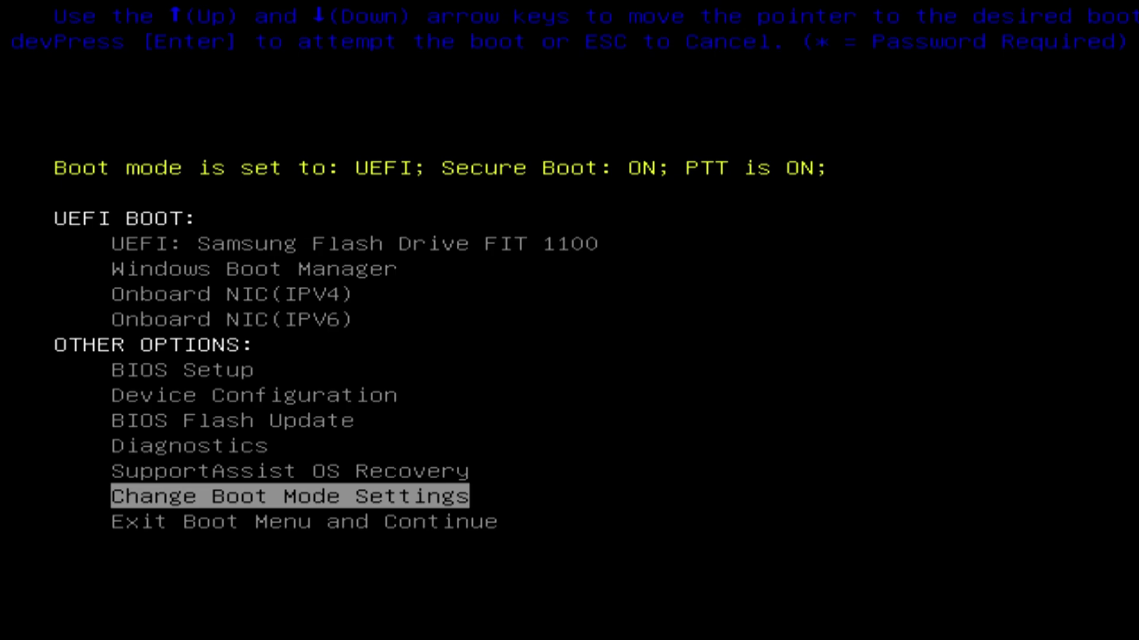
{"action": "key", "text": "Return"}
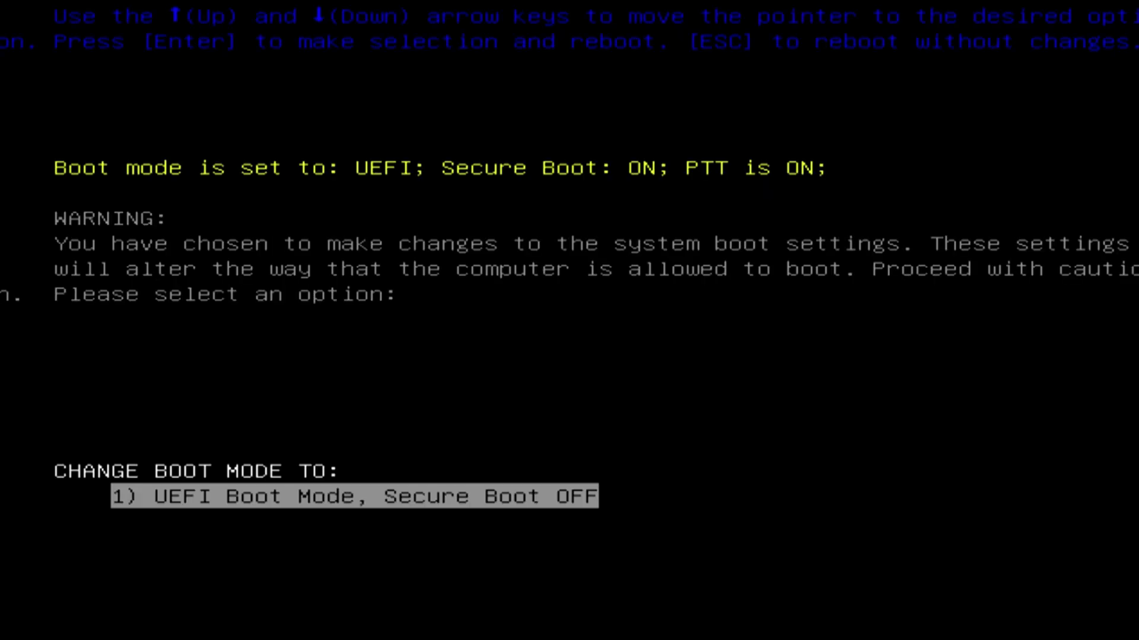
{"action": "key", "text": "Return"}
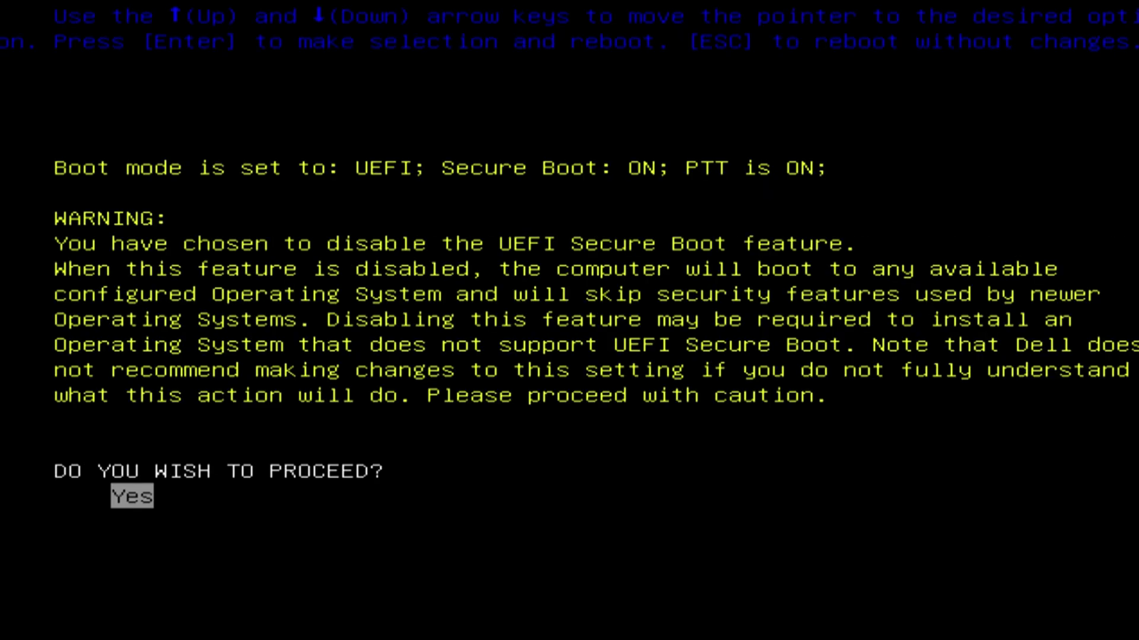
{"action": "key", "text": "Return"}
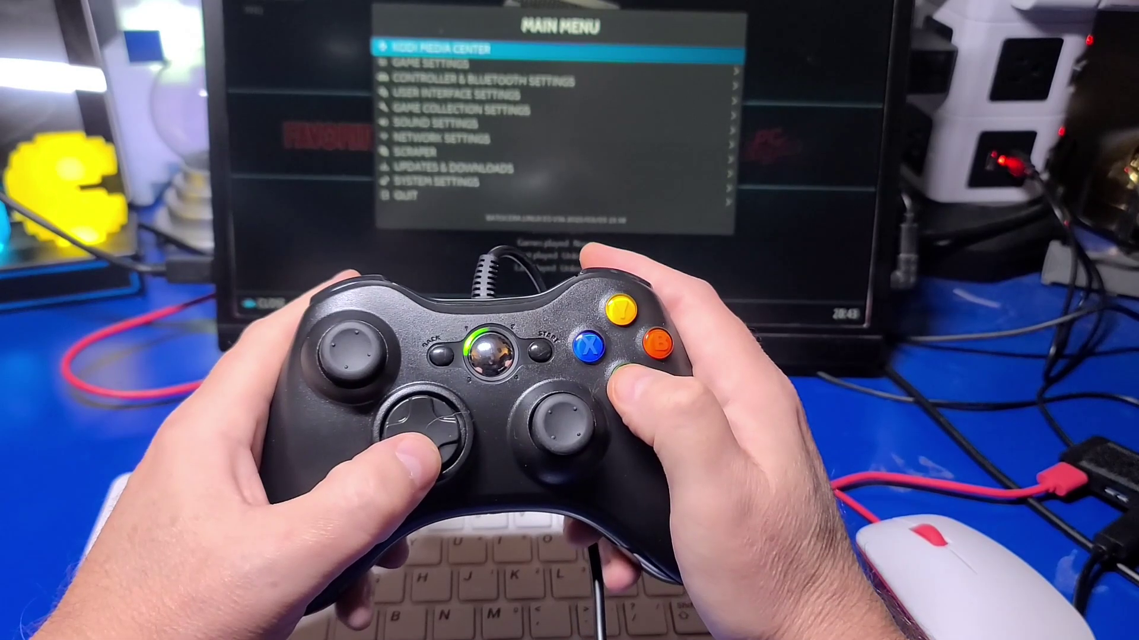
- Move down through the Batocera Main Menu entries
{"action": "key", "text": "Down"}
{"action": "key", "text": "Down"}
{"action": "key", "text": "Down"}
{"action": "key", "text": "Down"}
{"action": "key", "text": "Down"}
{"action": "key", "text": "Down"}
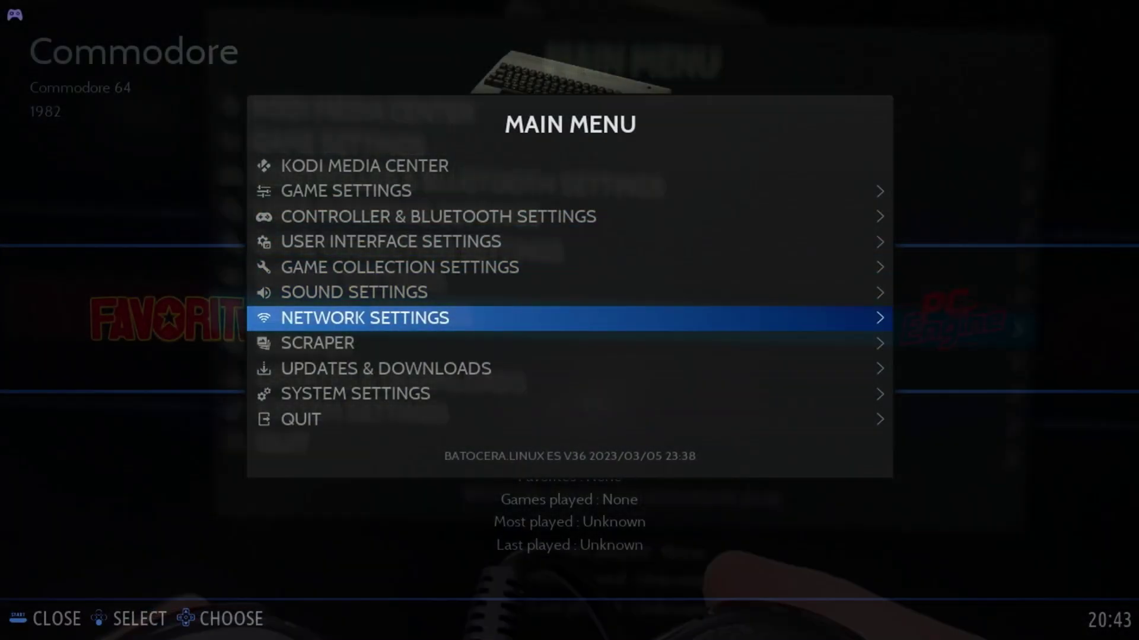
- Set System Settings' Audio Output to the TU116 High Definition Audio Controller (HDMI)
{"action": "key", "text": "Down"}
{"action": "key", "text": "Down"}
{"action": "key", "text": "Down"}
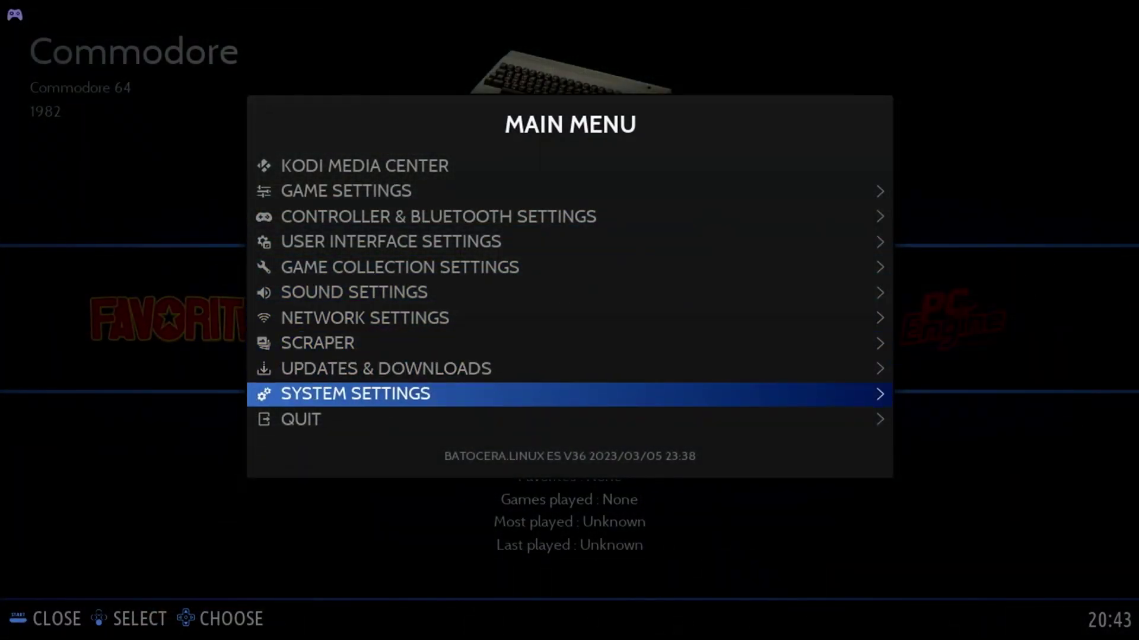
{"action": "key", "text": "Return"}
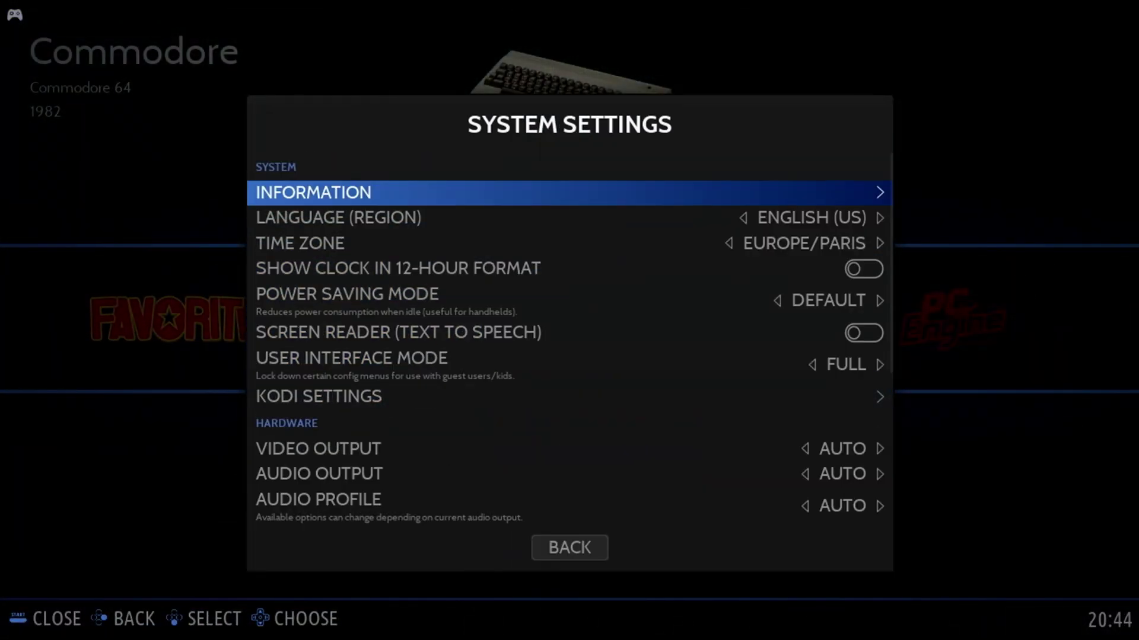
{"action": "key", "text": "Down"}
{"action": "key", "text": "Down"}
{"action": "key", "text": "Down"}
{"action": "key", "text": "Down"}
{"action": "key", "text": "Down"}
{"action": "key", "text": "Down"}
{"action": "key", "text": "Down"}
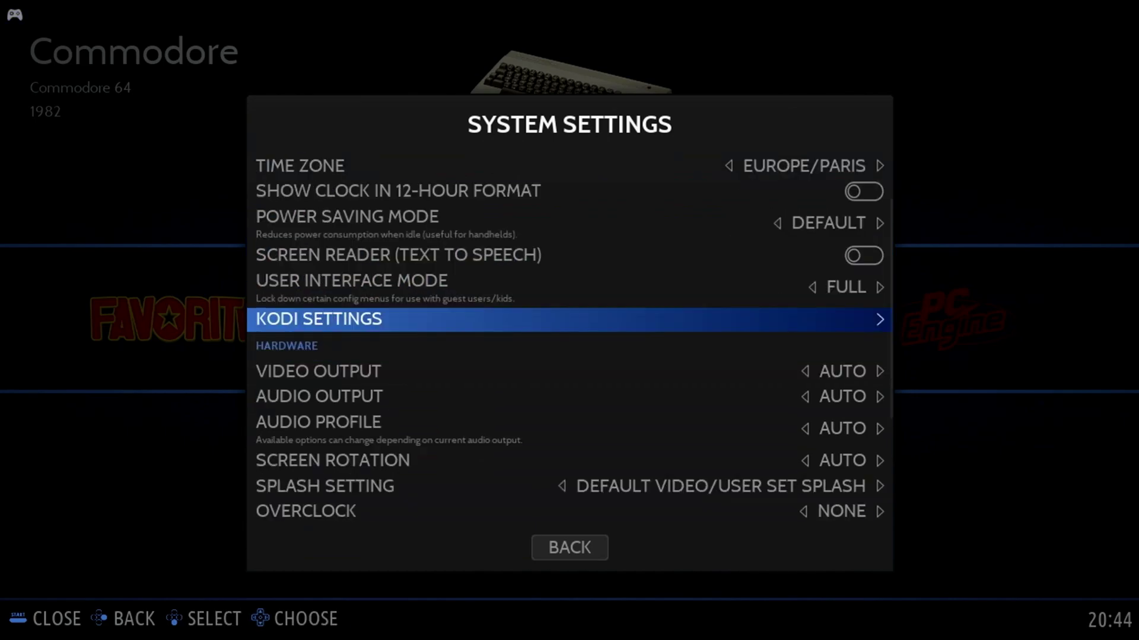
{"action": "key", "text": "Down"}
{"action": "key", "text": "Down"}
{"action": "key", "text": "Return"}
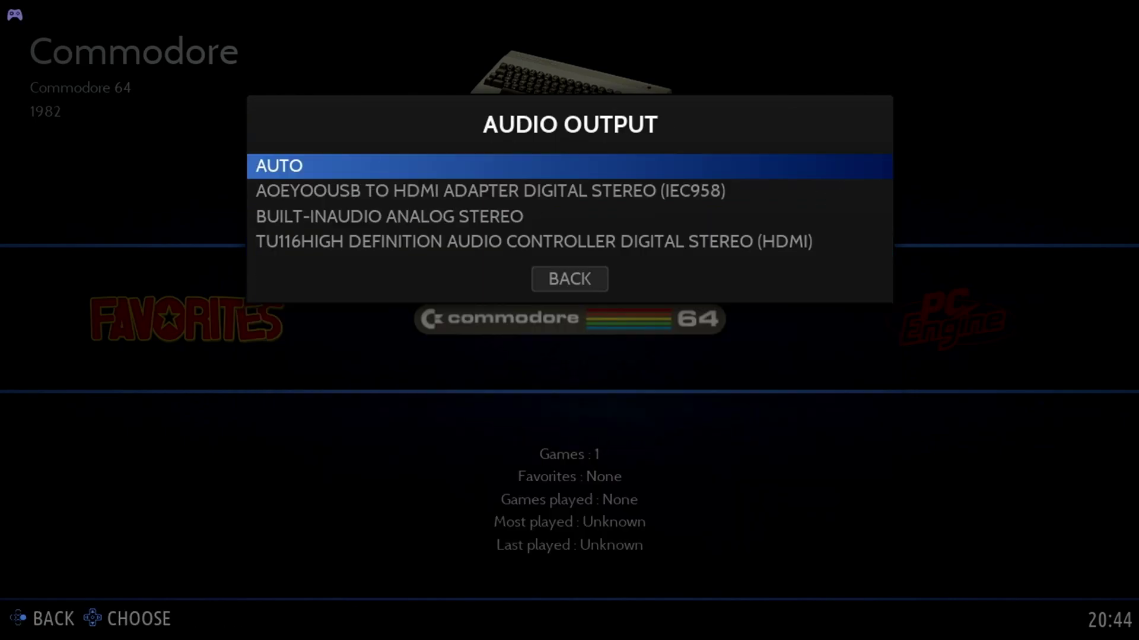
{"action": "key", "text": "Down"}
{"action": "key", "text": "Down"}
{"action": "key", "text": "Down"}
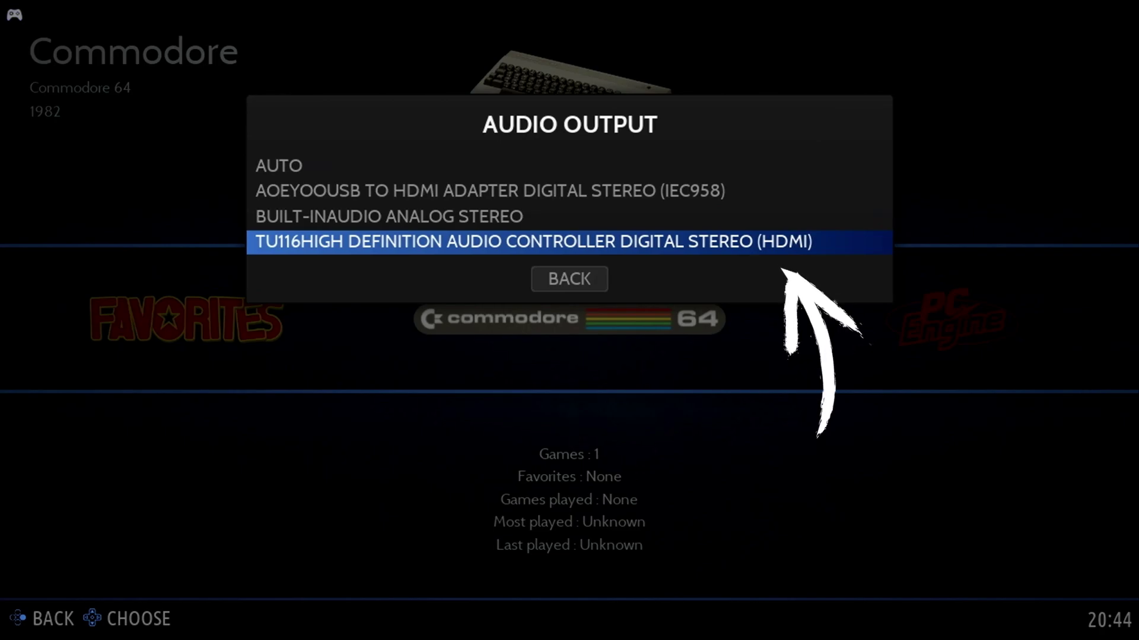
{"action": "key", "text": "Return"}
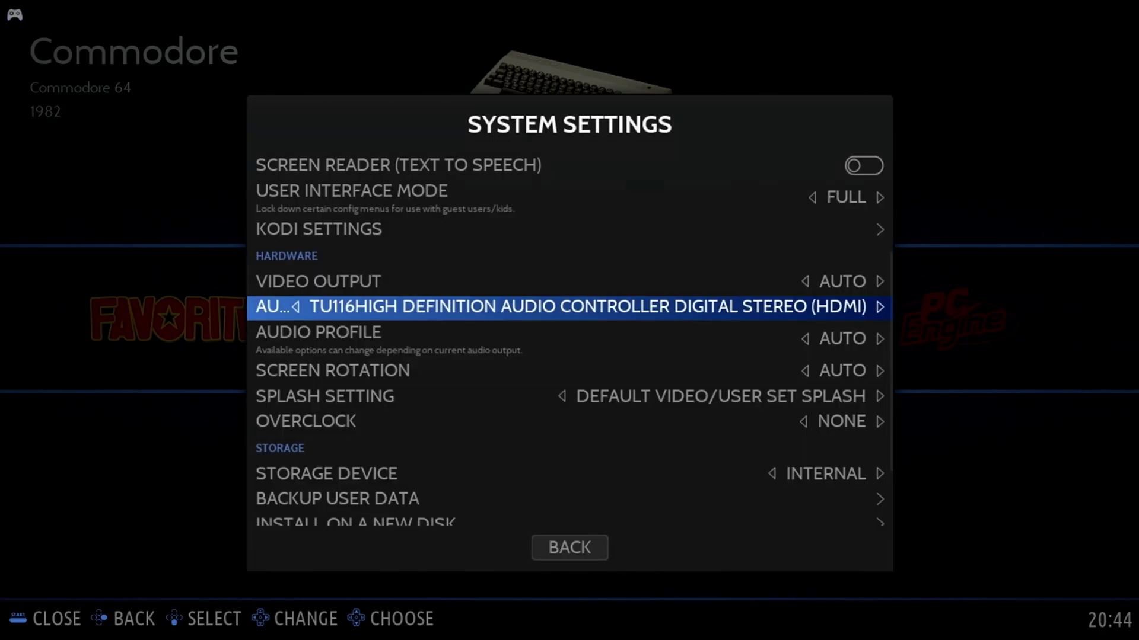
{"action": "key", "text": "Escape"}
{"action": "key", "text": "Escape"}
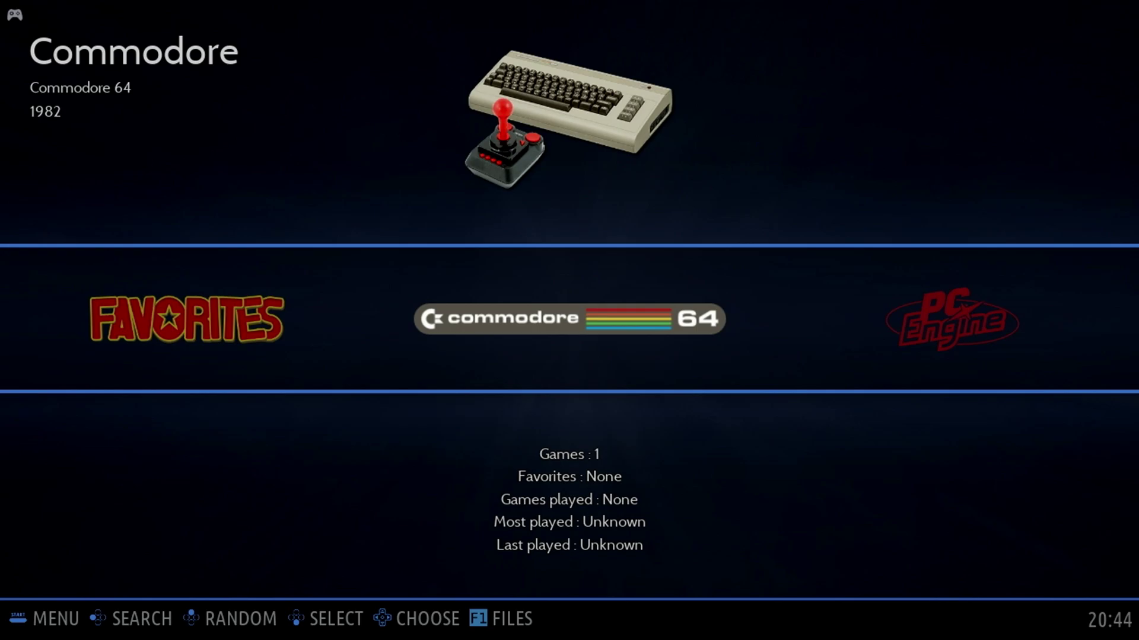
- Raise the System Volume in Sound Settings from 40% to 62%
{"action": "key", "text": "Return"}
{"action": "key", "text": "Down"}
{"action": "key", "text": "Down"}
{"action": "key", "text": "Down"}
{"action": "key", "text": "Down"}
{"action": "key", "text": "Down"}
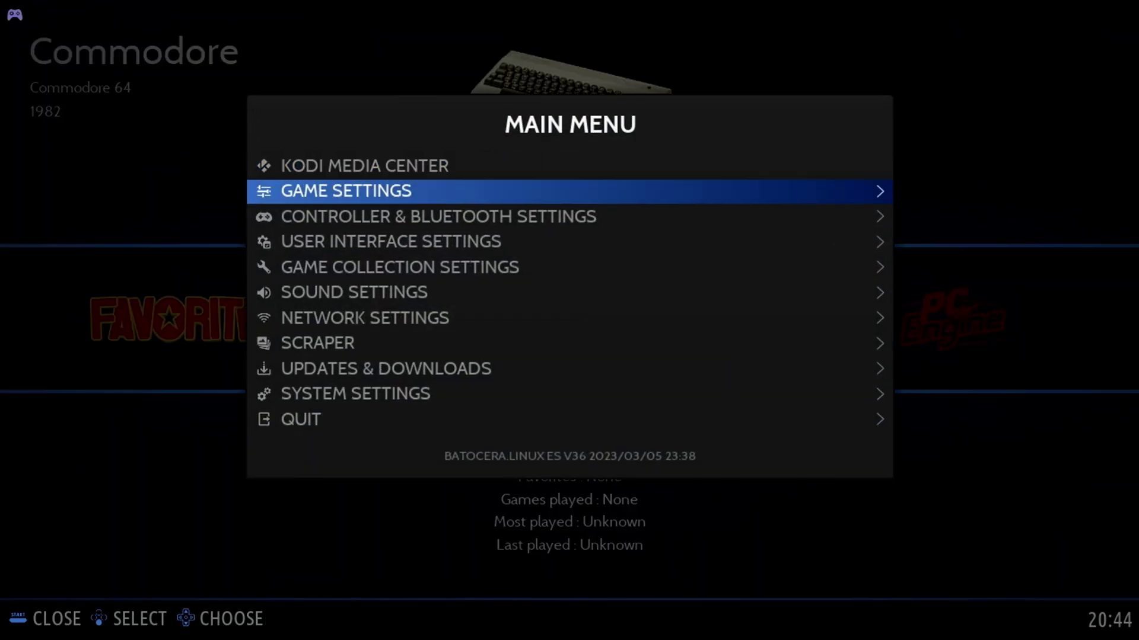
{"action": "key", "text": "Return"}
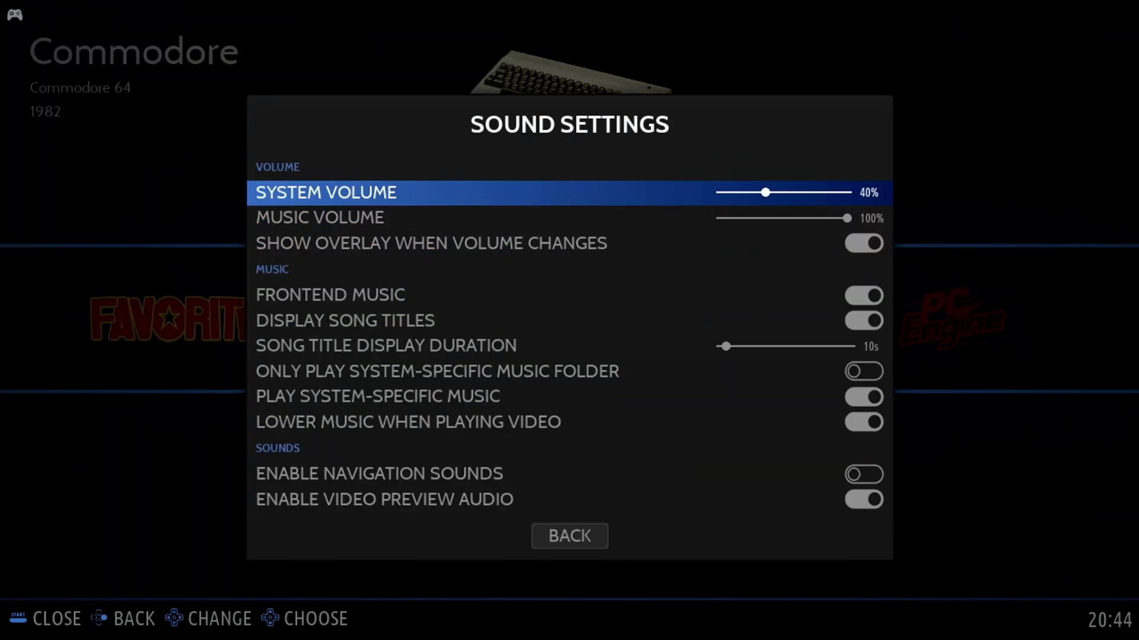
{"action": "key", "text": "Right"}
{"action": "key", "text": "Right"}
{"action": "key", "text": "Right"}
{"action": "key", "text": "Right"}
{"action": "key", "text": "Right"}
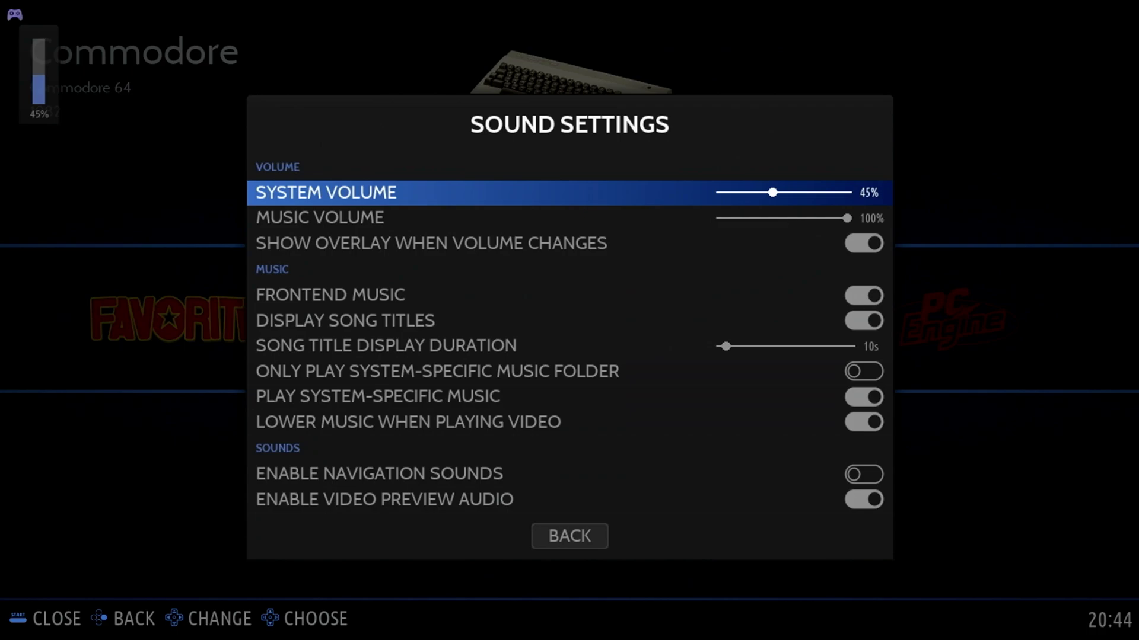
{"action": "key", "text": "Right"}
{"action": "key", "text": "Right"}
{"action": "key", "text": "Right"}
{"action": "key", "text": "Right"}
{"action": "key", "text": "Right"}
{"action": "key", "text": "Right"}
{"action": "key", "text": "Right"}
{"action": "key", "text": "Right"}
{"action": "key", "text": "Right"}
{"action": "key", "text": "Right"}
{"action": "key", "text": "Right"}
{"action": "key", "text": "Right"}
{"action": "key", "text": "Right"}
{"action": "key", "text": "Right"}
{"action": "key", "text": "Right"}
{"action": "key", "text": "Right"}
- Turn Frontend Music off and return to the Main Menu
{"action": "key", "text": "Down"}
{"action": "key", "text": "Down"}
{"action": "key", "text": "Down"}
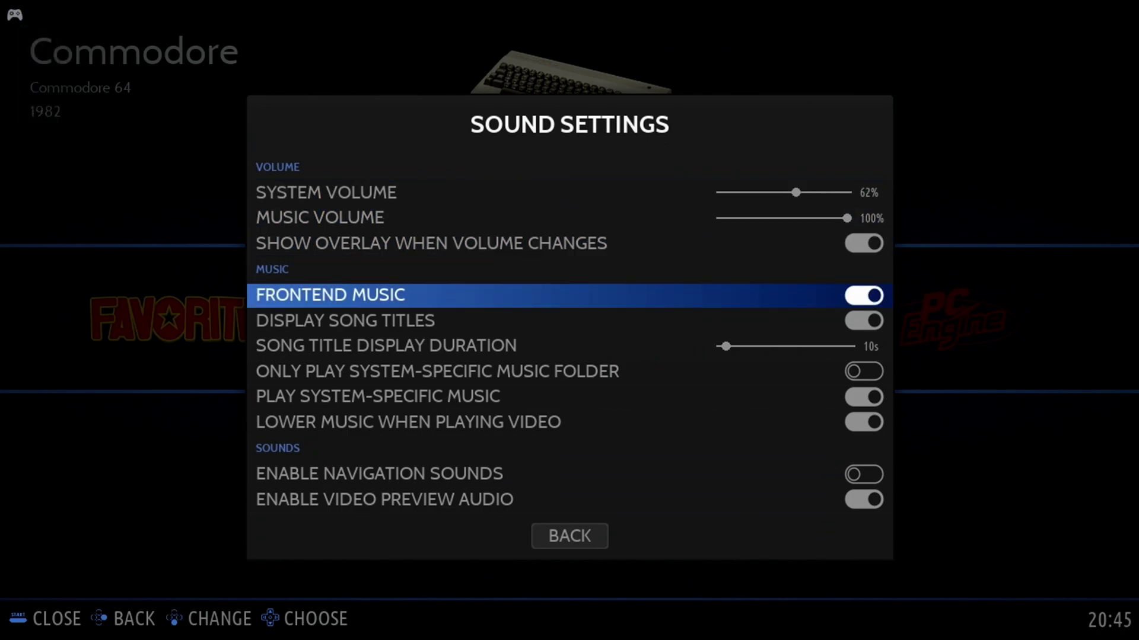
{"action": "key", "text": "Return"}
{"action": "key", "text": "Escape"}
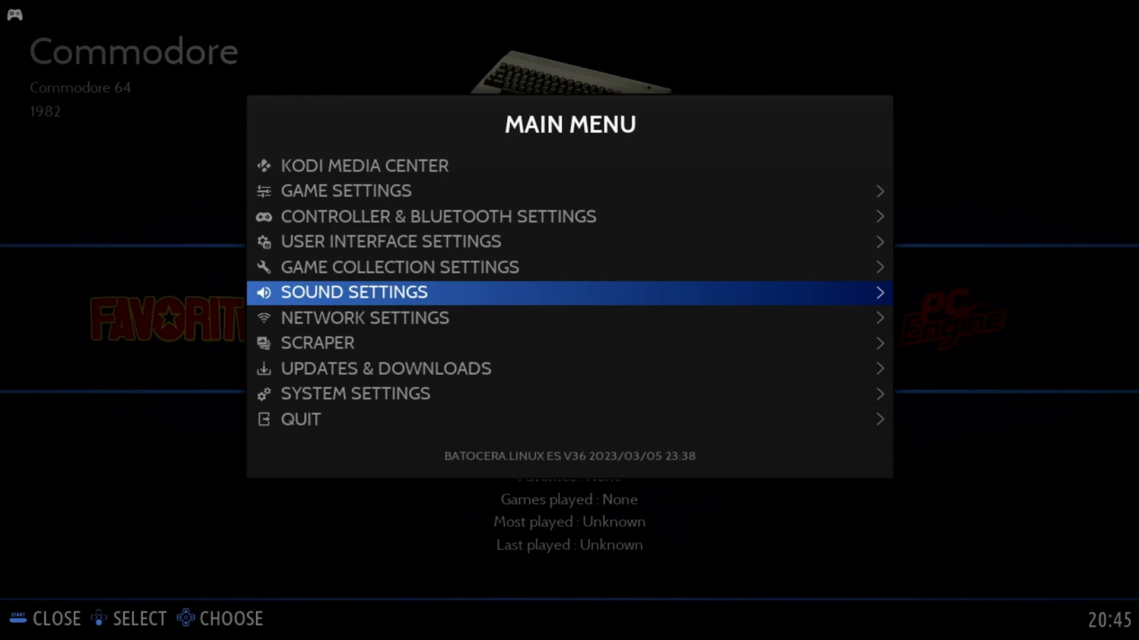
- Map Gamepad 4's face buttons, d-pad, shoulders, sticks, triggers and hotkey Button 6
{"action": "key", "text": "Up"}
{"action": "key", "text": "Up"}
{"action": "key", "text": "Up"}
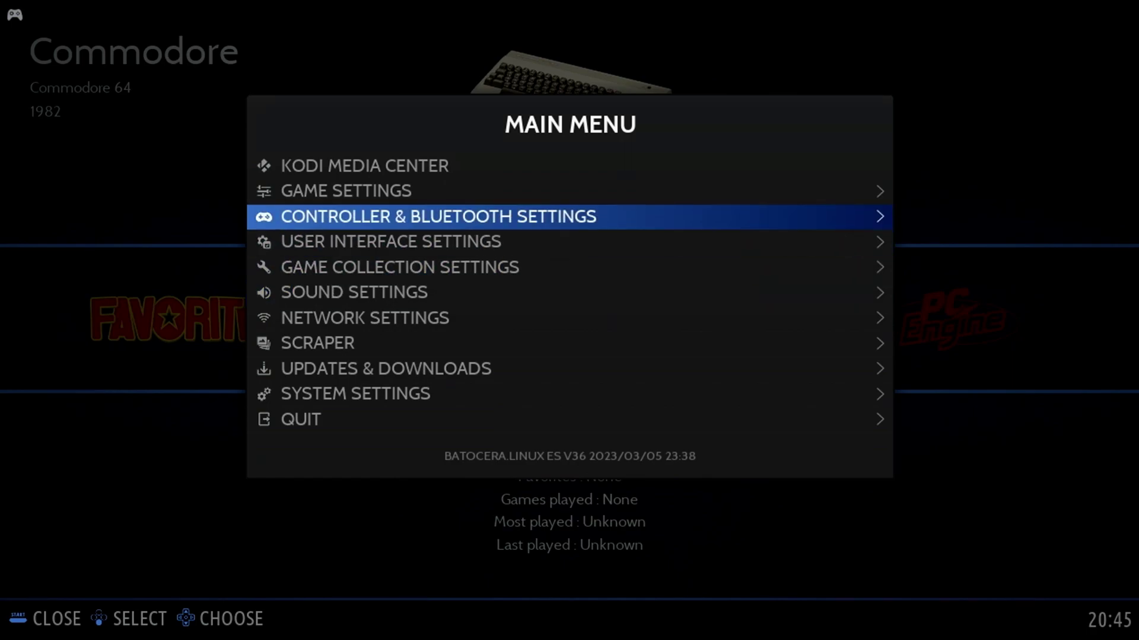
{"action": "key", "text": "Return"}
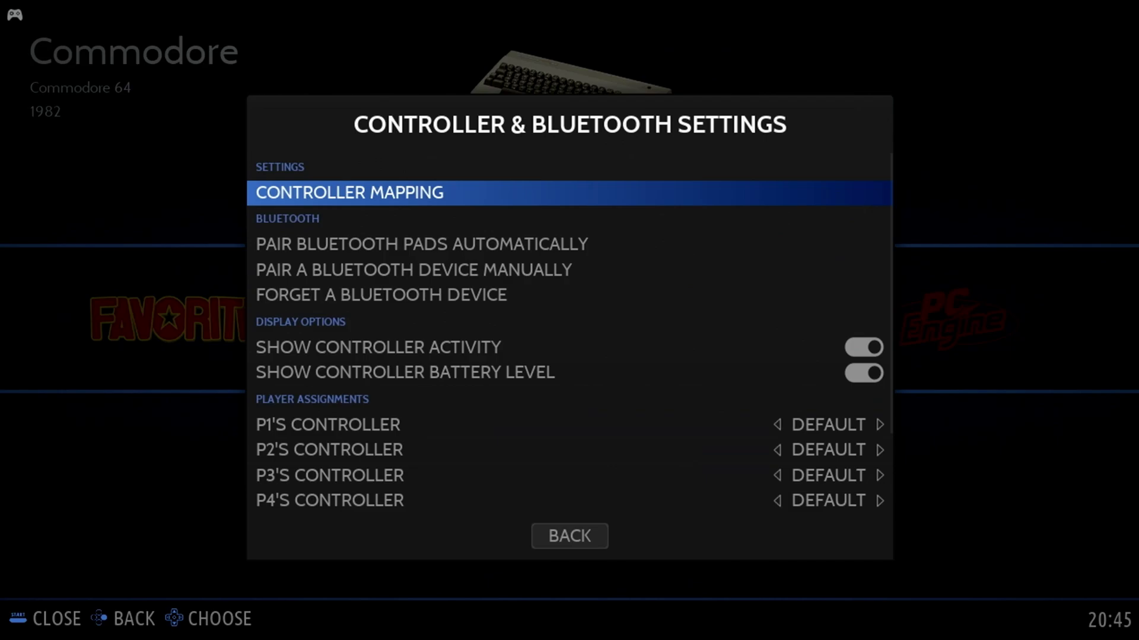
{"action": "key", "text": "Return"}
{"action": "key", "text": "Return"}
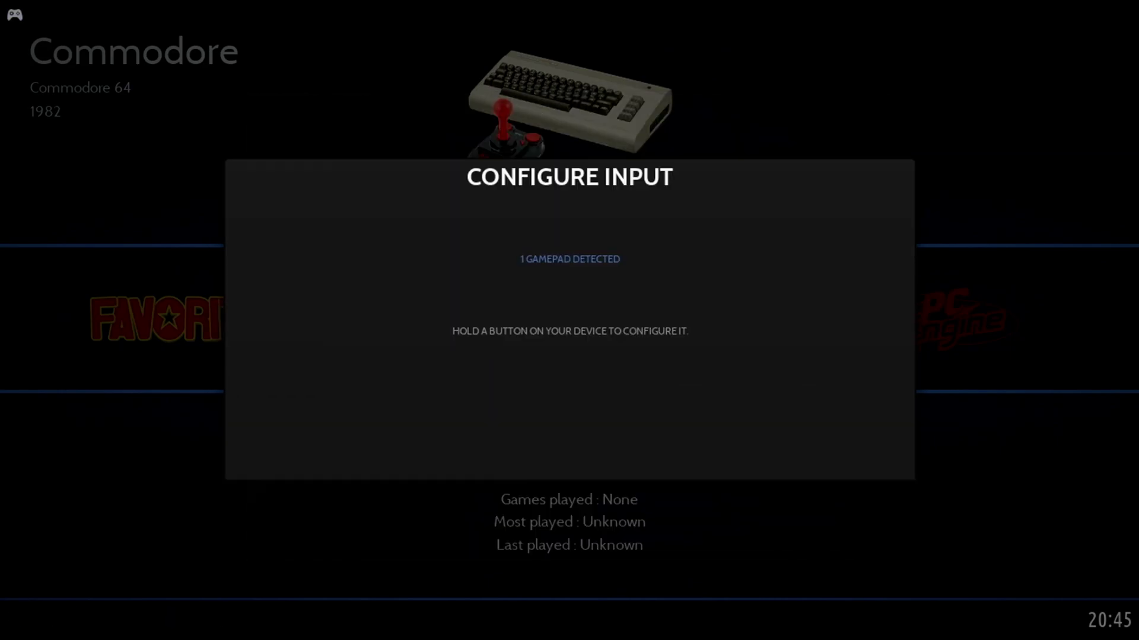
{"action": "key", "text": "Return"}
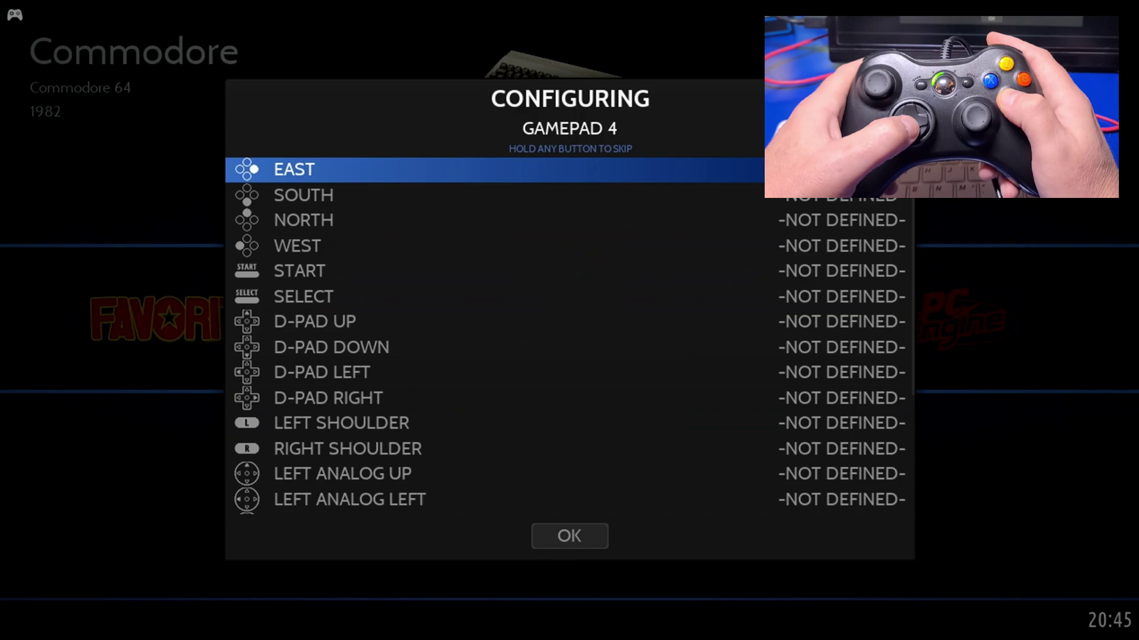
{"action": "key", "text": "Return"}
{"action": "key", "text": "Return"}
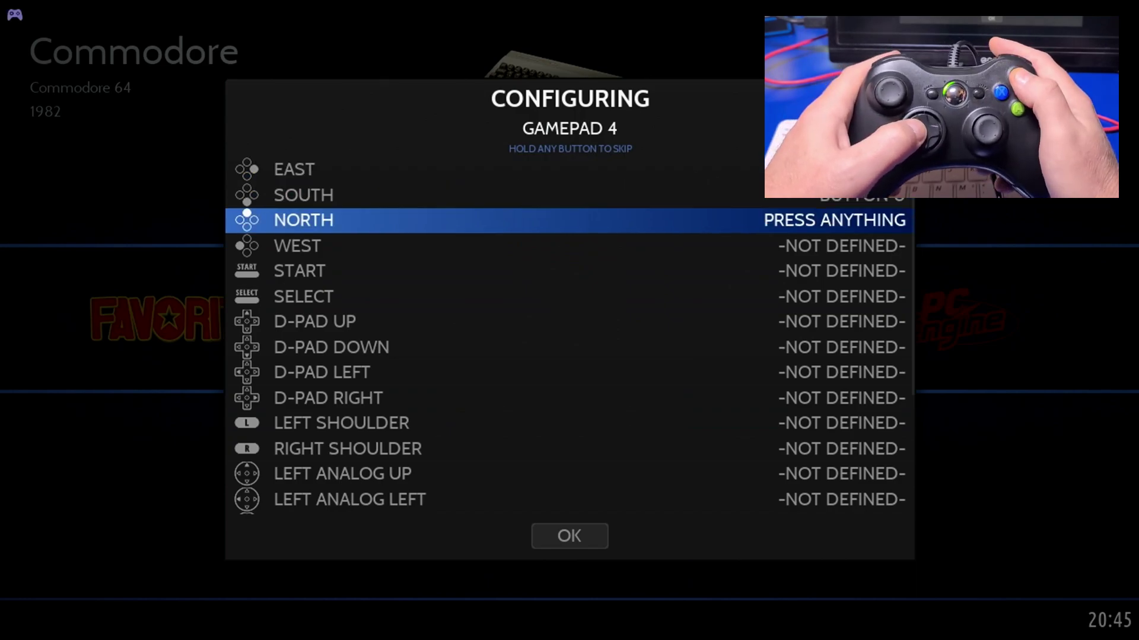
{"action": "key", "text": "Return"}
{"action": "key", "text": "Return"}
{"action": "key", "text": "Return"}
{"action": "key", "text": "Return"}
{"action": "key", "text": "Return"}
{"action": "key", "text": "Return"}
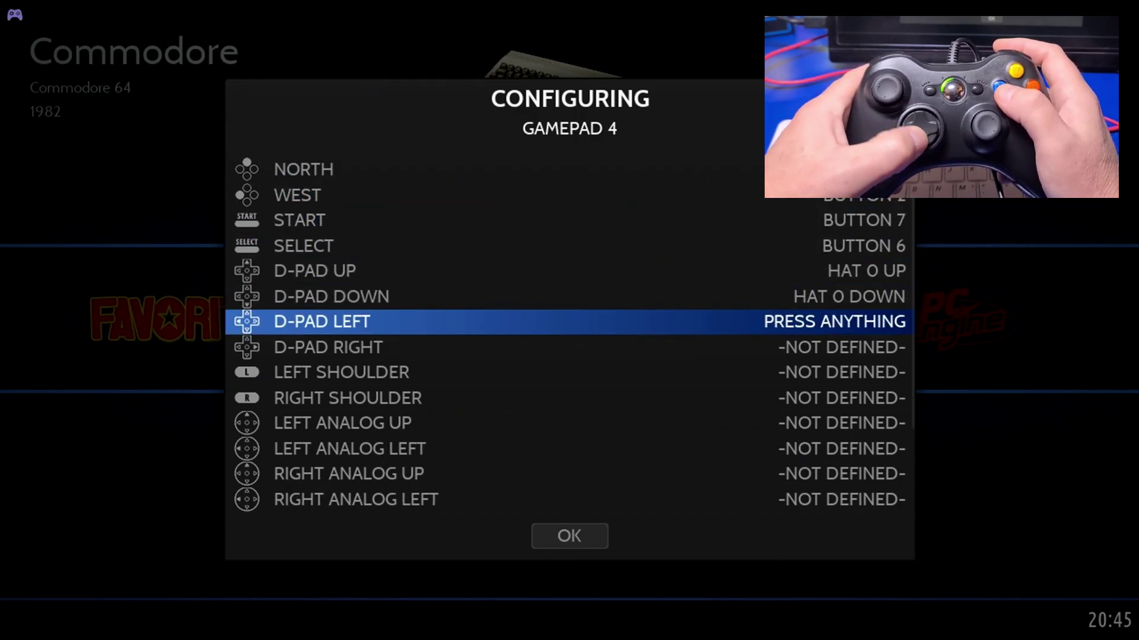
{"action": "key", "text": "Return"}
{"action": "key", "text": "Return"}
{"action": "key", "text": "Return"}
{"action": "key", "text": "Return"}
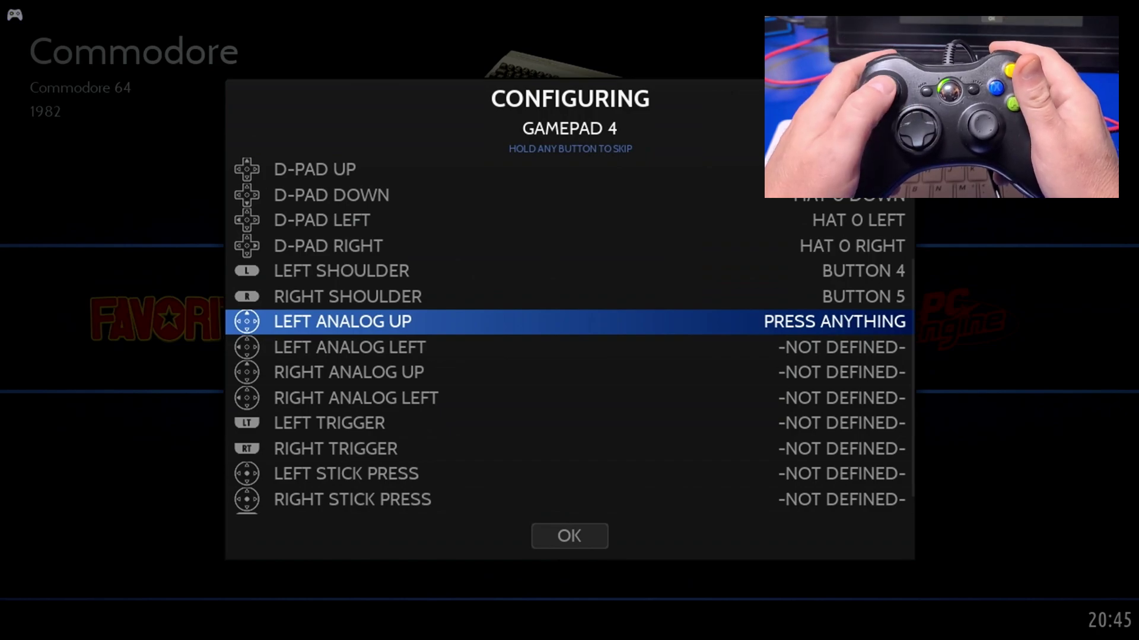
{"action": "key", "text": "Return"}
{"action": "key", "text": "Return"}
{"action": "key", "text": "Return"}
{"action": "key", "text": "Return"}
{"action": "key", "text": "Return"}
{"action": "key", "text": "Return"}
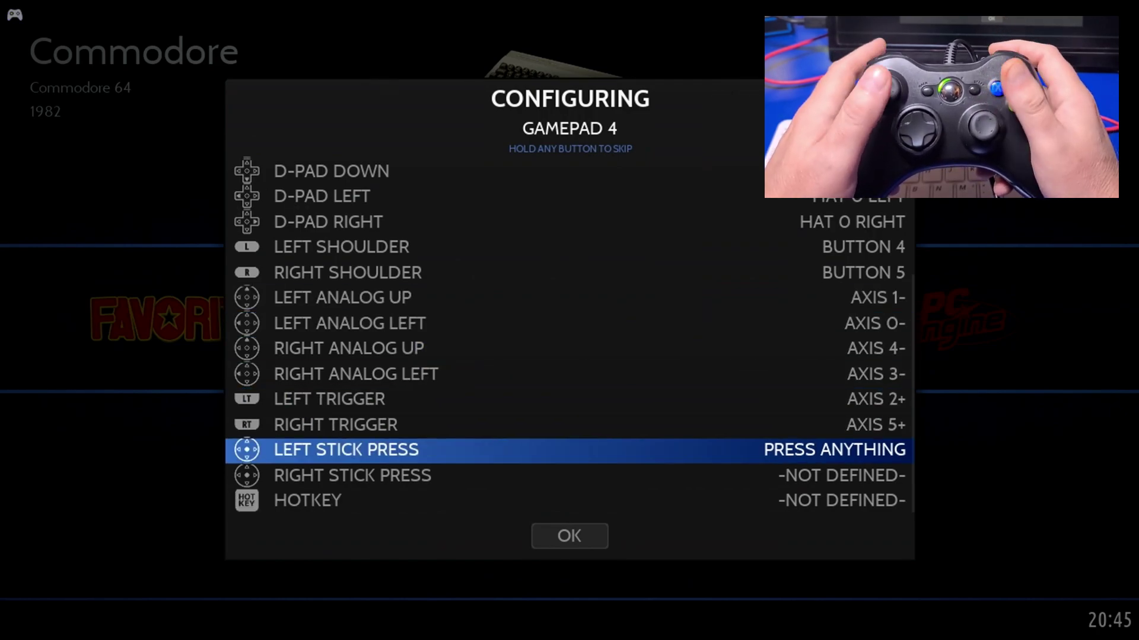
{"action": "key", "text": "Return"}
{"action": "key", "text": "Return"}
{"action": "key", "text": "Return"}
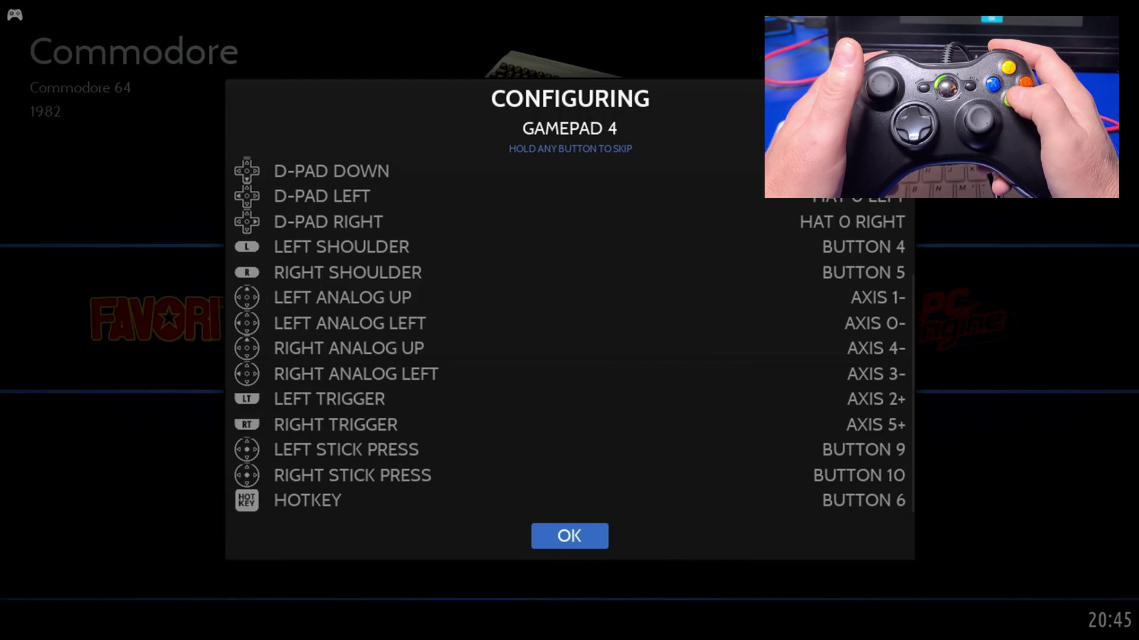
{"action": "key", "text": "Return"}
{"action": "key", "text": "Escape"}
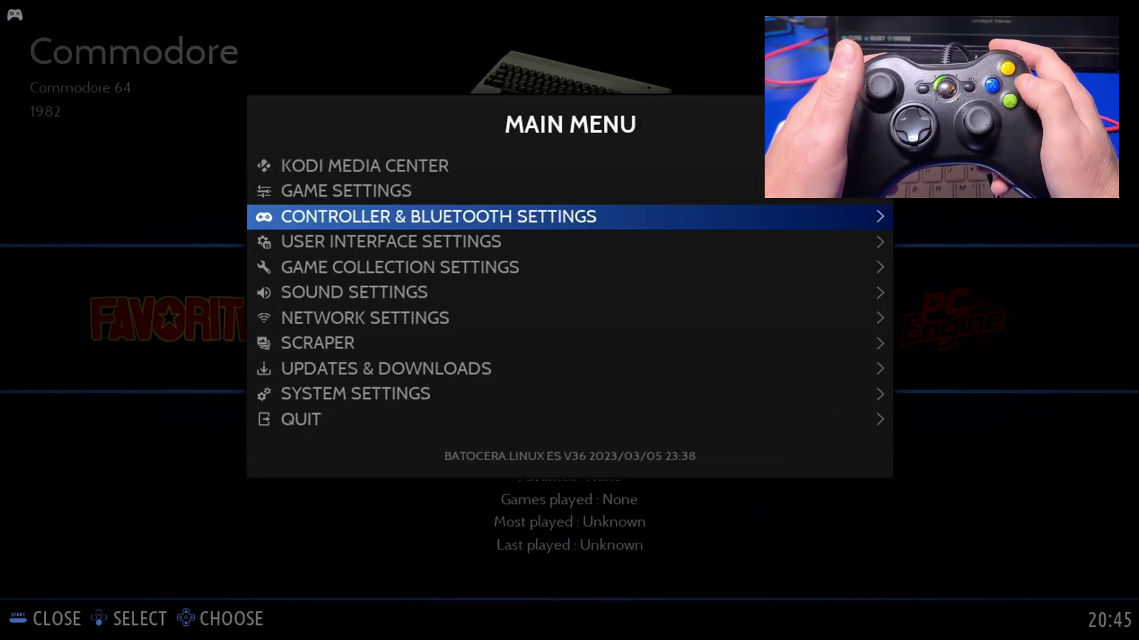
- Move through the systems to Super Nintendo and start Classic Kong
{"action": "key", "text": "Escape"}
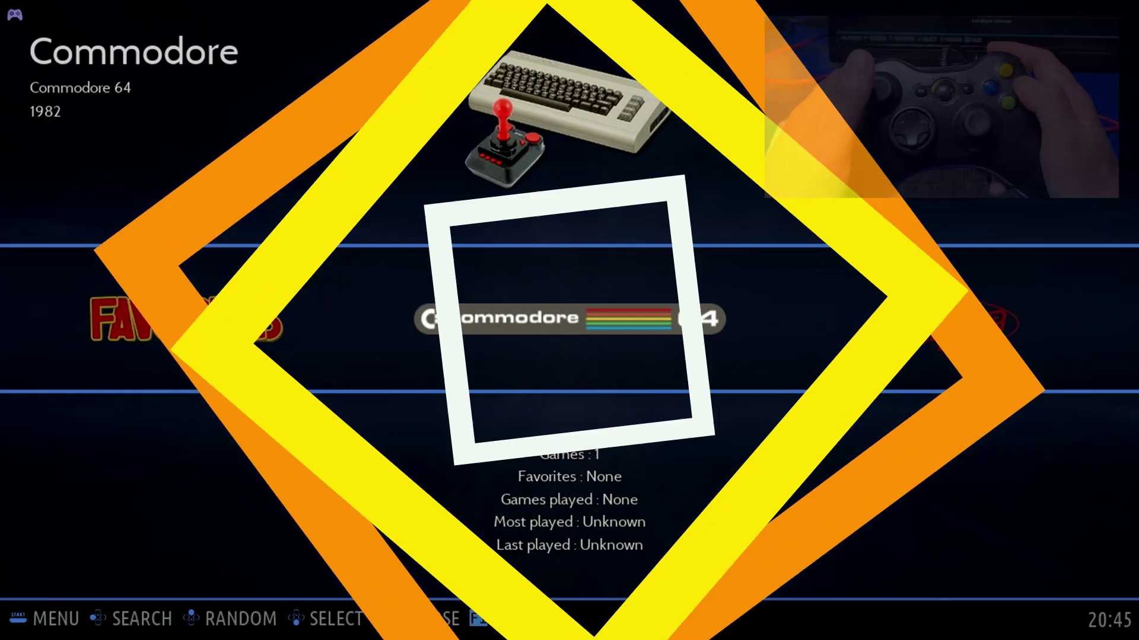
{"action": "key", "text": "Right"}
{"action": "key", "text": "Right"}
{"action": "key", "text": "Right"}
{"action": "key", "text": "Right"}
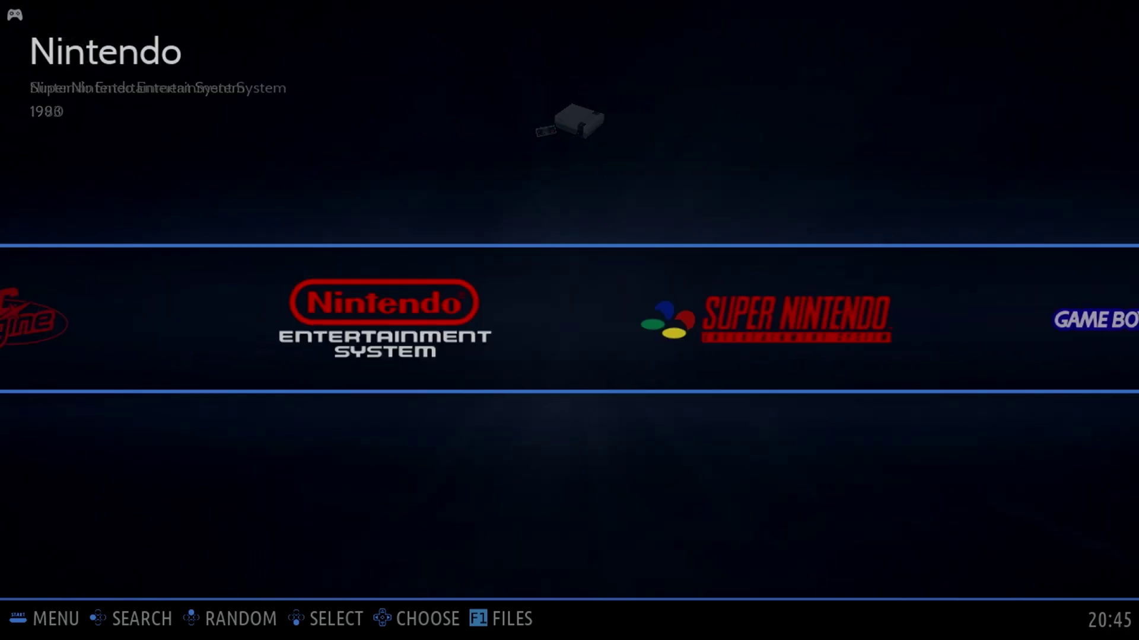
{"action": "key", "text": "Right"}
{"action": "key", "text": "Right"}
{"action": "key", "text": "Right"}
{"action": "key", "text": "Right"}
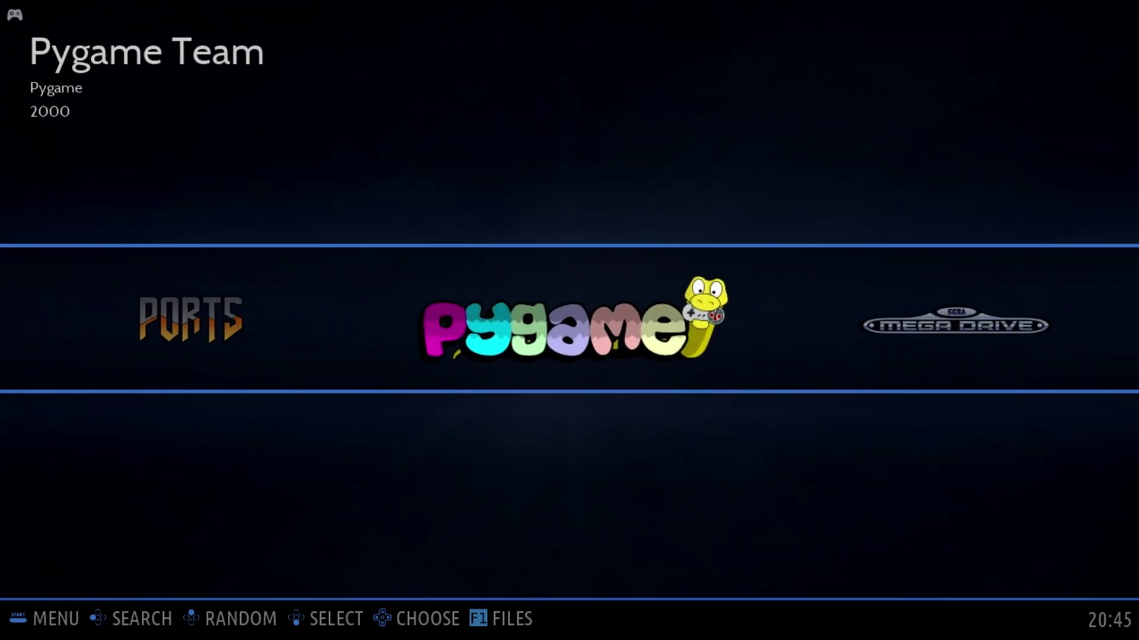
{"action": "key", "text": "Right"}
{"action": "key", "text": "Right"}
{"action": "key", "text": "Right"}
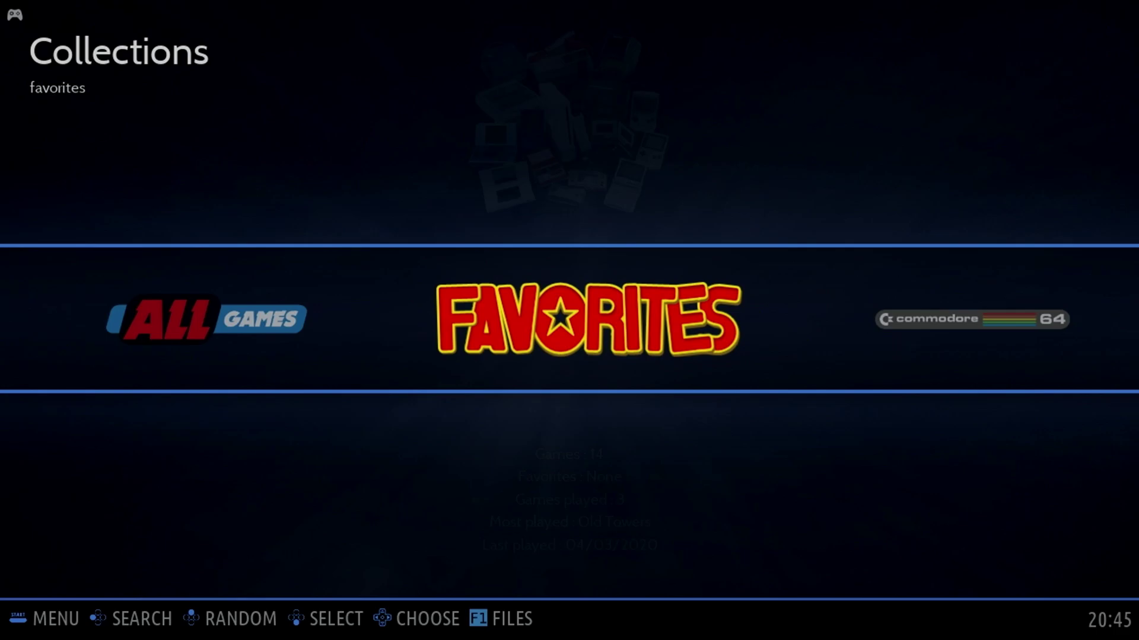
{"action": "key", "text": "Right"}
{"action": "key", "text": "Right"}
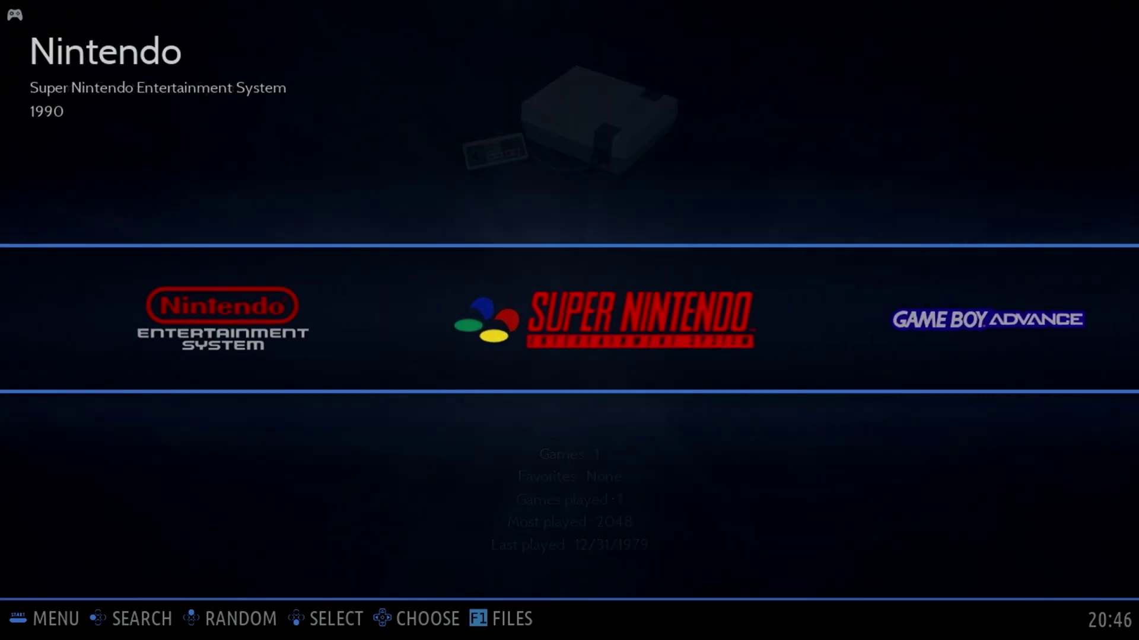
{"action": "key", "text": "Return"}
{"action": "key", "text": "Return"}
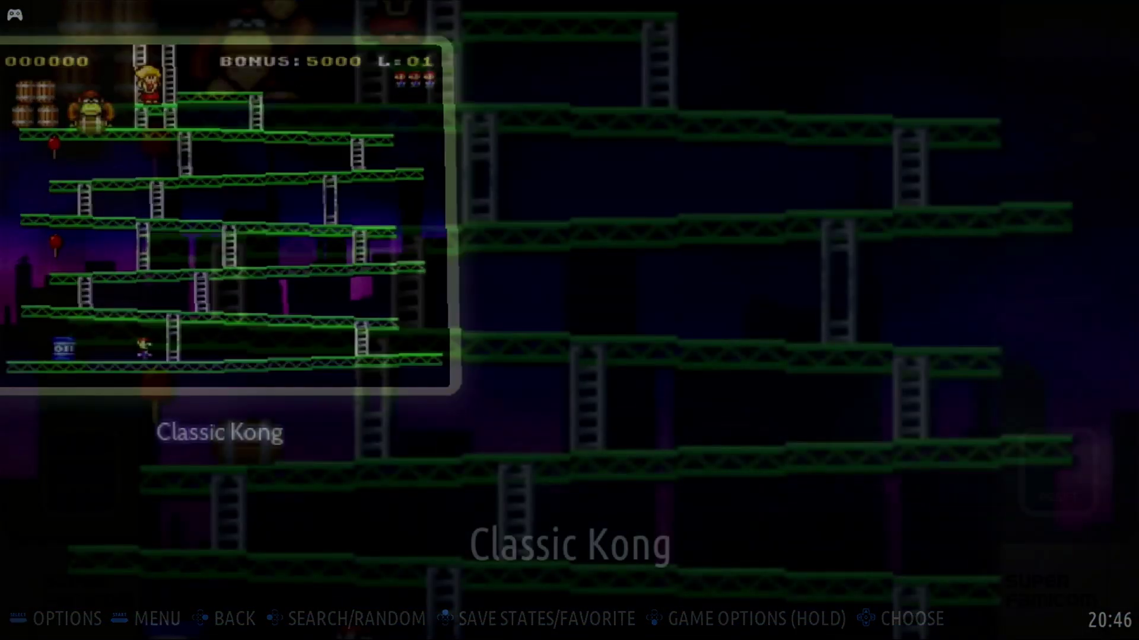
- Walk Mario right and up a ladder, then quit the game
{"action": "key", "text": "Right"}
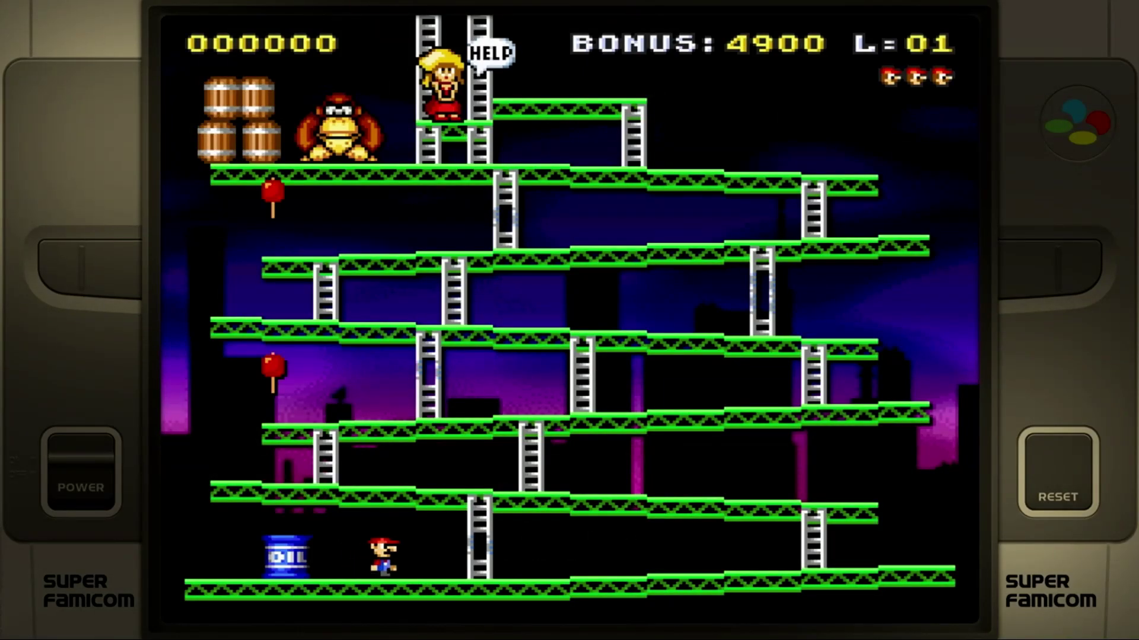
{"action": "key", "text": "Right"}
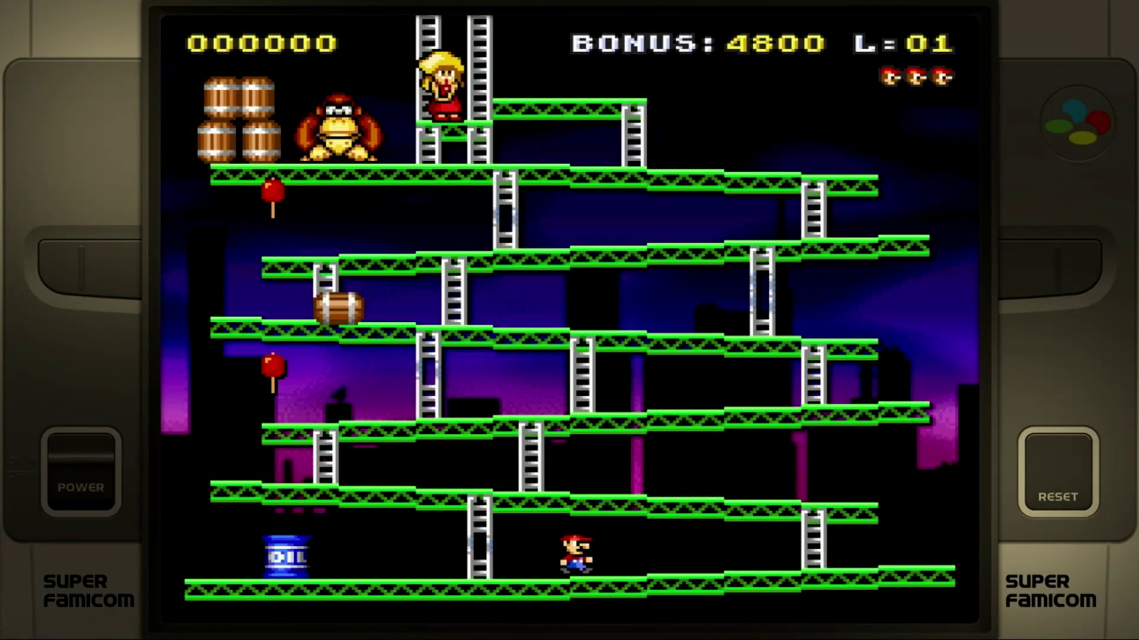
{"action": "key", "text": "Right"}
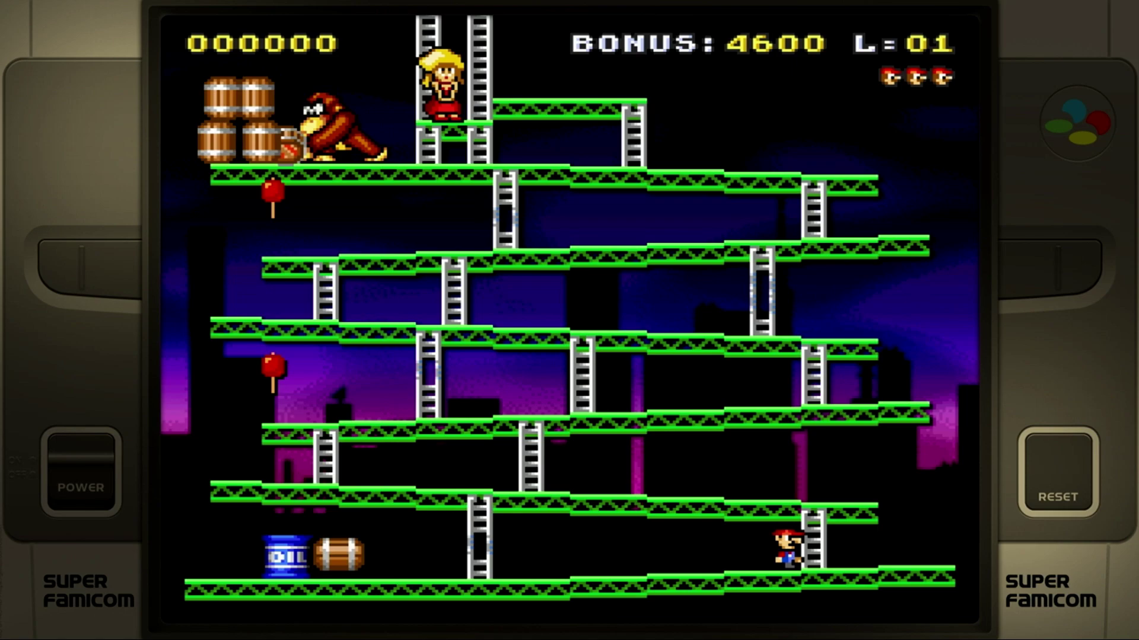
{"action": "key", "text": "Up"}
{"action": "key", "text": "Escape"}
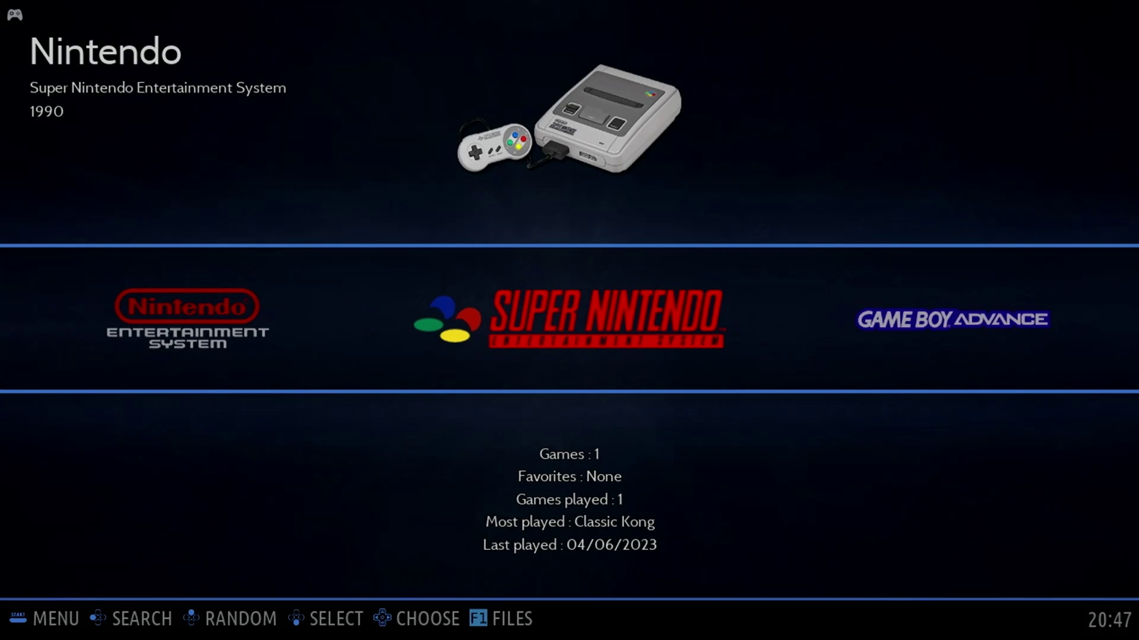
{"action": "key", "text": "space"}
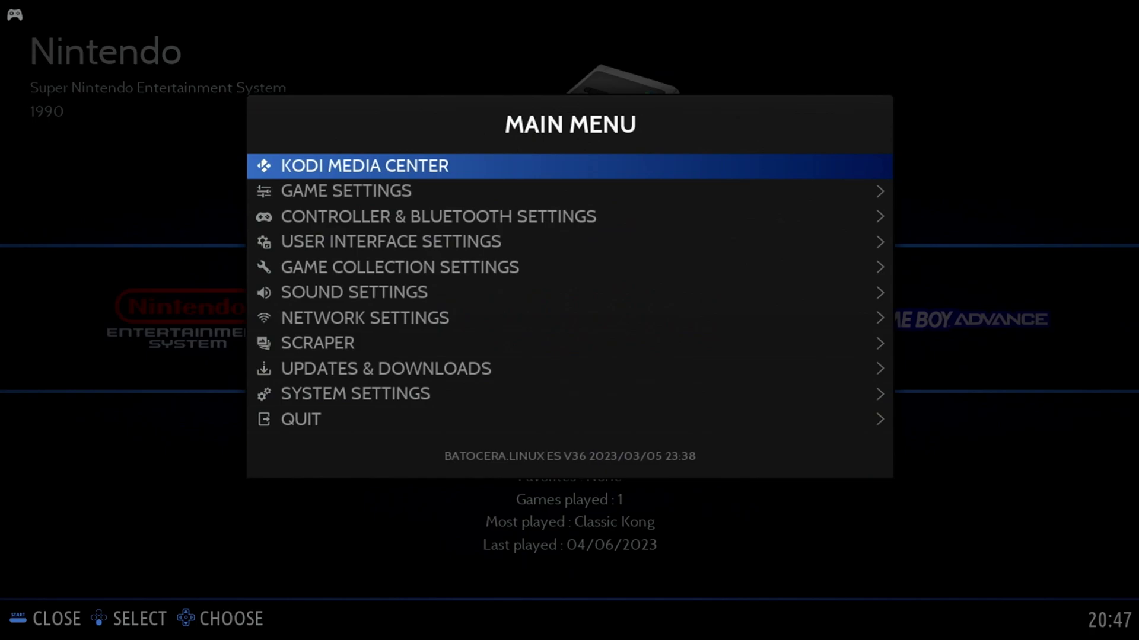
{"action": "key", "text": "Down"}
{"action": "key", "text": "Down"}
{"action": "key", "text": "Down"}
{"action": "key", "text": "Down"}
{"action": "key", "text": "Down"}
{"action": "key", "text": "Down"}
{"action": "key", "text": "Down"}
{"action": "key", "text": "Down"}
{"action": "key", "text": "Down"}
{"action": "key", "text": "Down"}
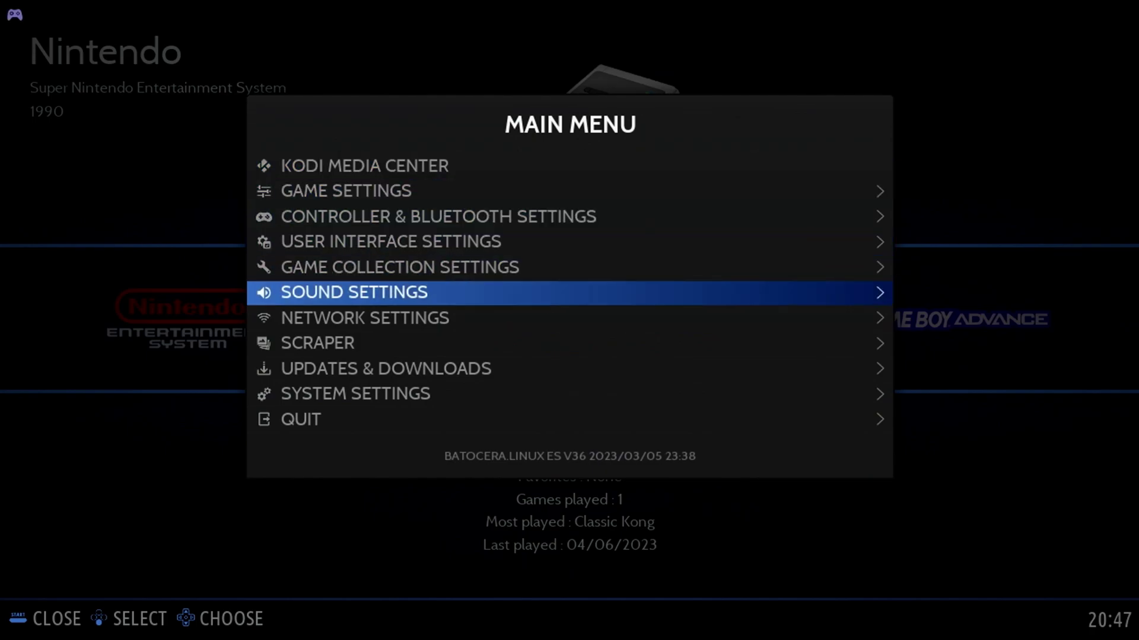
{"action": "key", "text": "Return"}
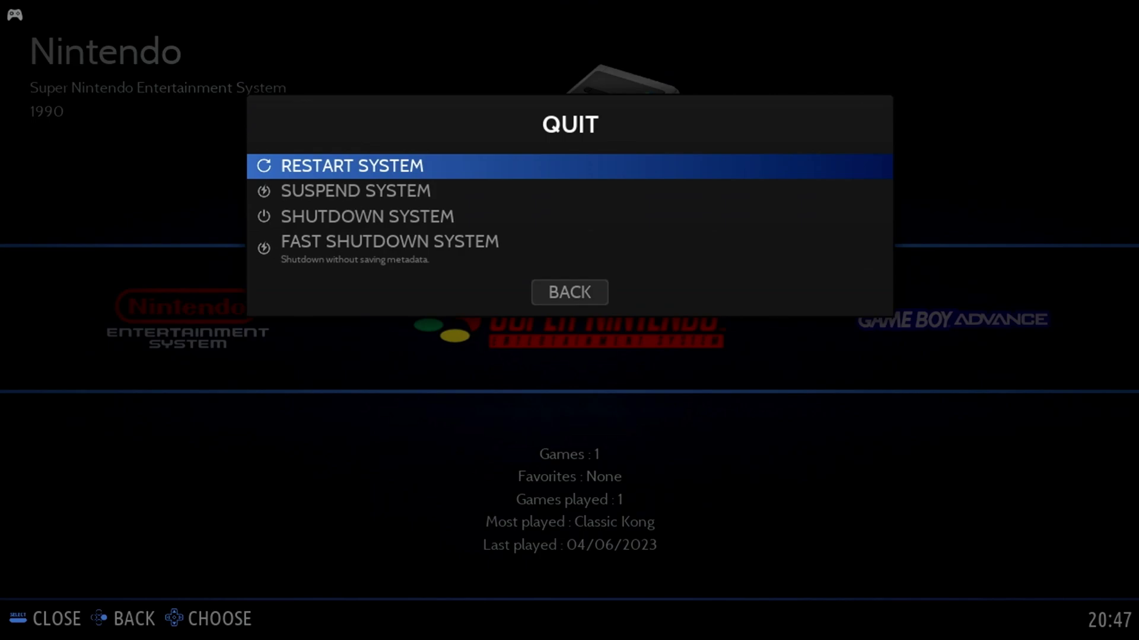
{"action": "key", "text": "Down"}
{"action": "key", "text": "Down"}
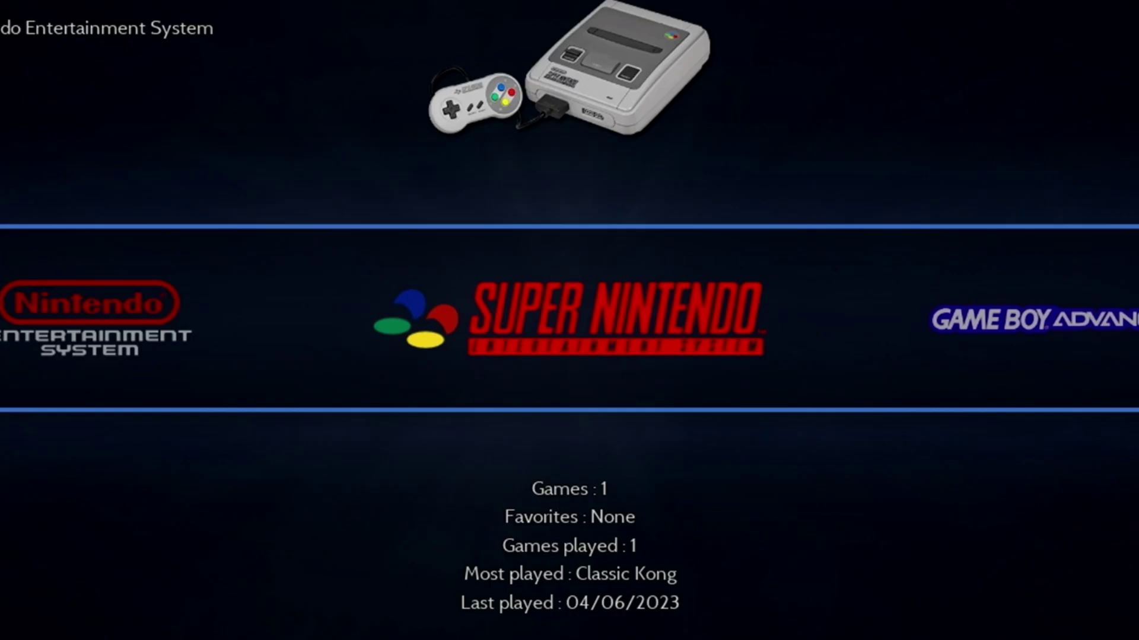
- Enable Wi-Fi in Batocera's Network Settings
{"action": "key", "text": "Return"}
{"action": "key", "text": "Down"}
{"action": "key", "text": "Down"}
{"action": "key", "text": "Down"}
{"action": "key", "text": "Down"}
{"action": "key", "text": "Down"}
{"action": "key", "text": "Down"}
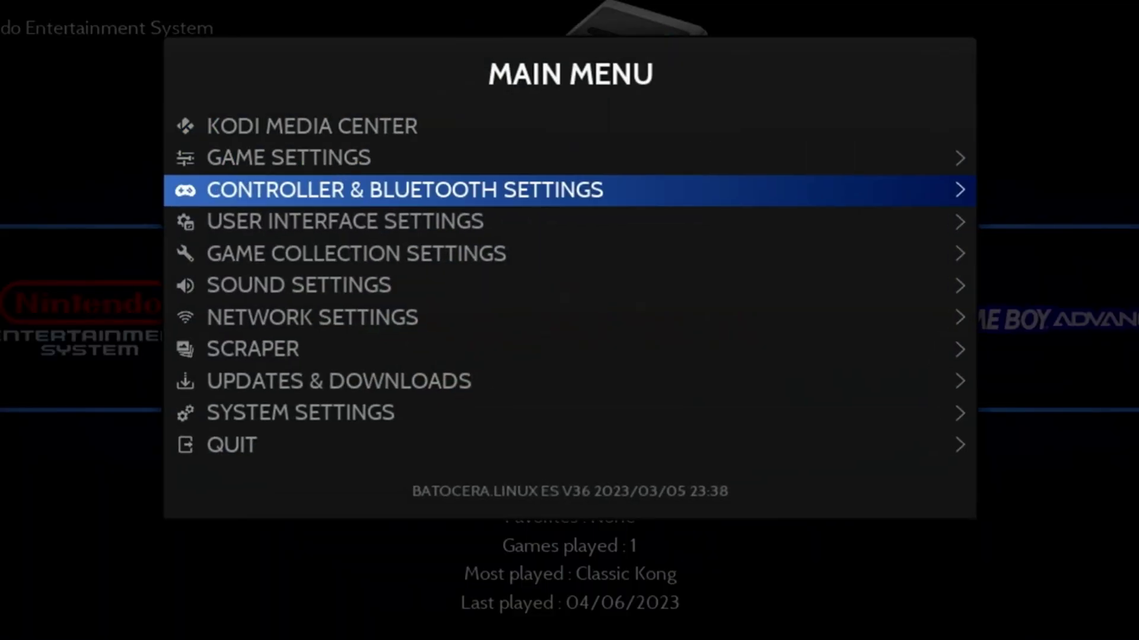
{"action": "key", "text": "Return"}
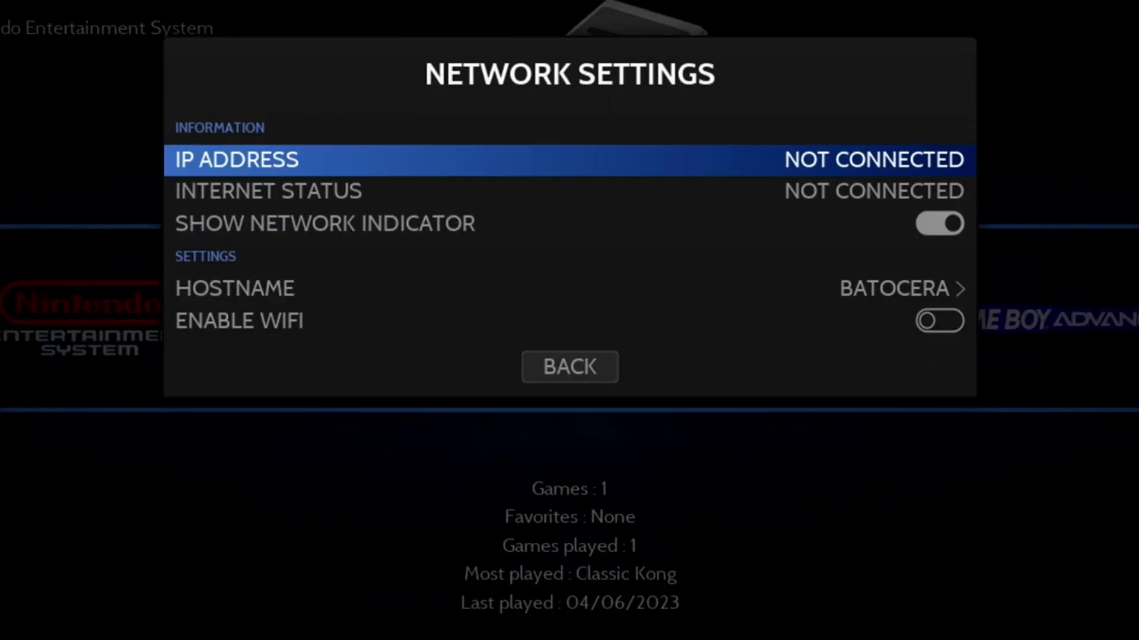
{"action": "key", "text": "Down"}
{"action": "key", "text": "Down"}
{"action": "key", "text": "Down"}
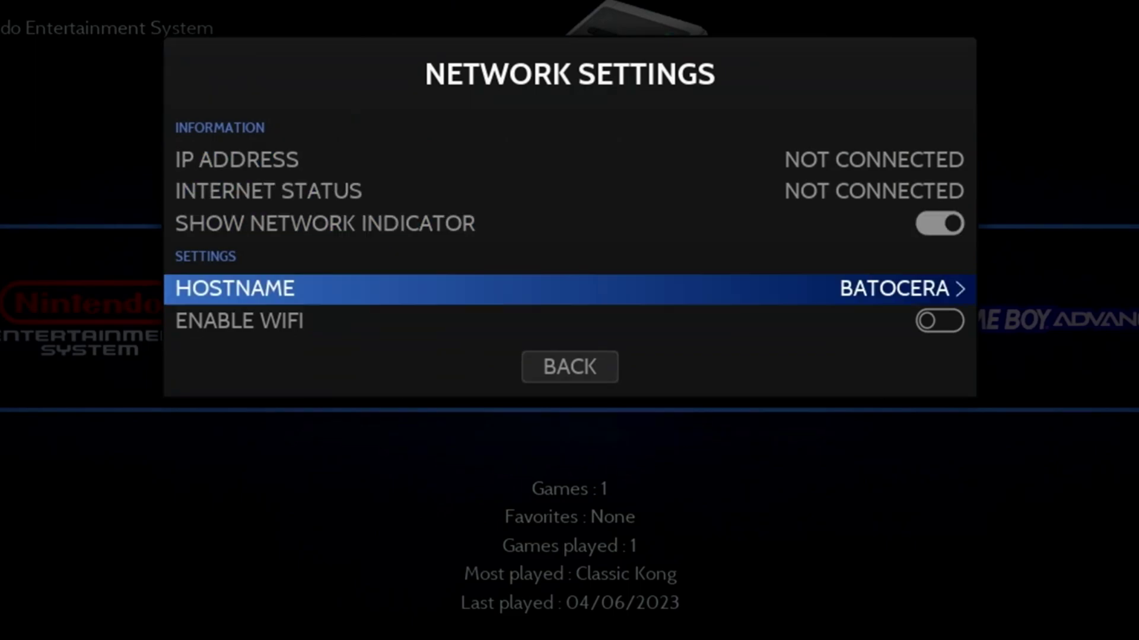
{"action": "key", "text": "Down"}
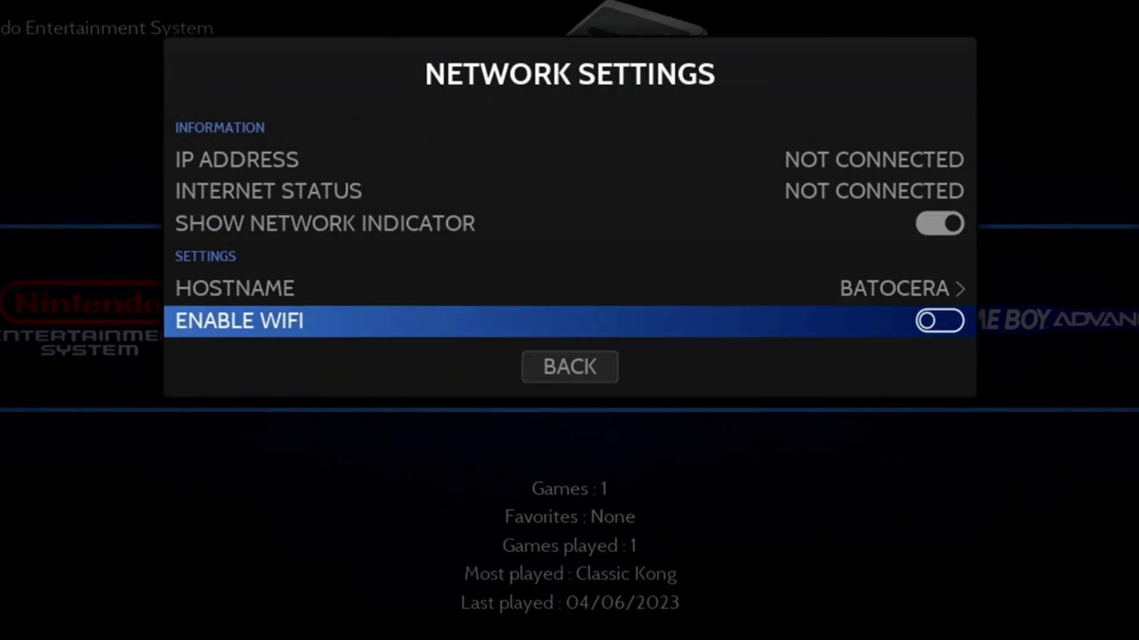
{"action": "key", "text": "Return"}
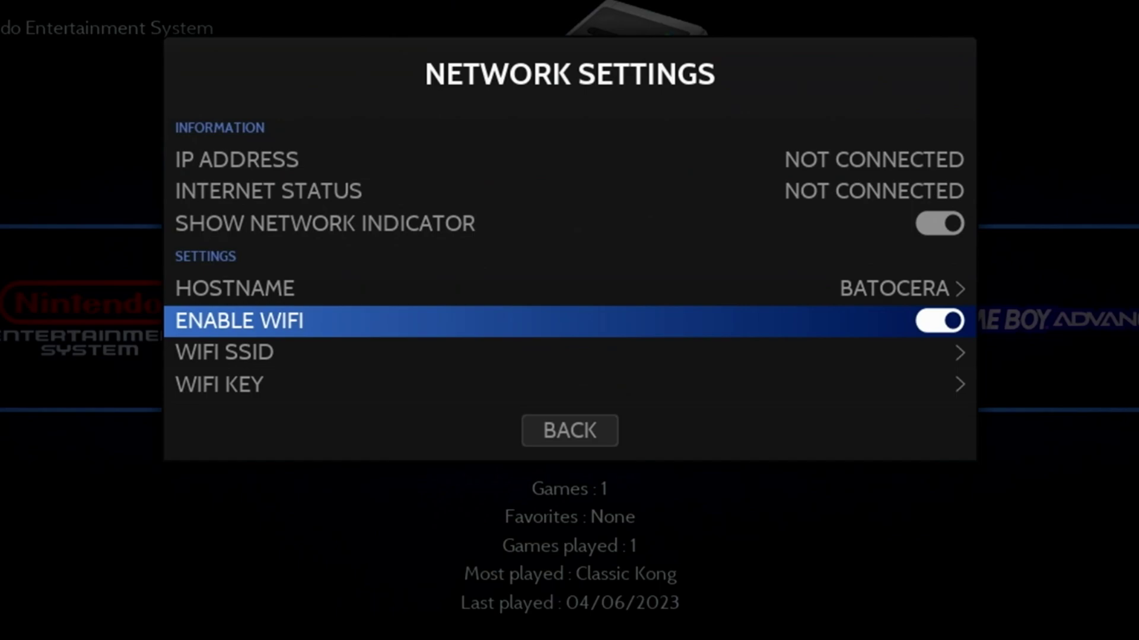
- Select the home wireless network from the SSID list and enter its WiFi key
{"action": "key", "text": "Down"}
{"action": "key", "text": "Return"}
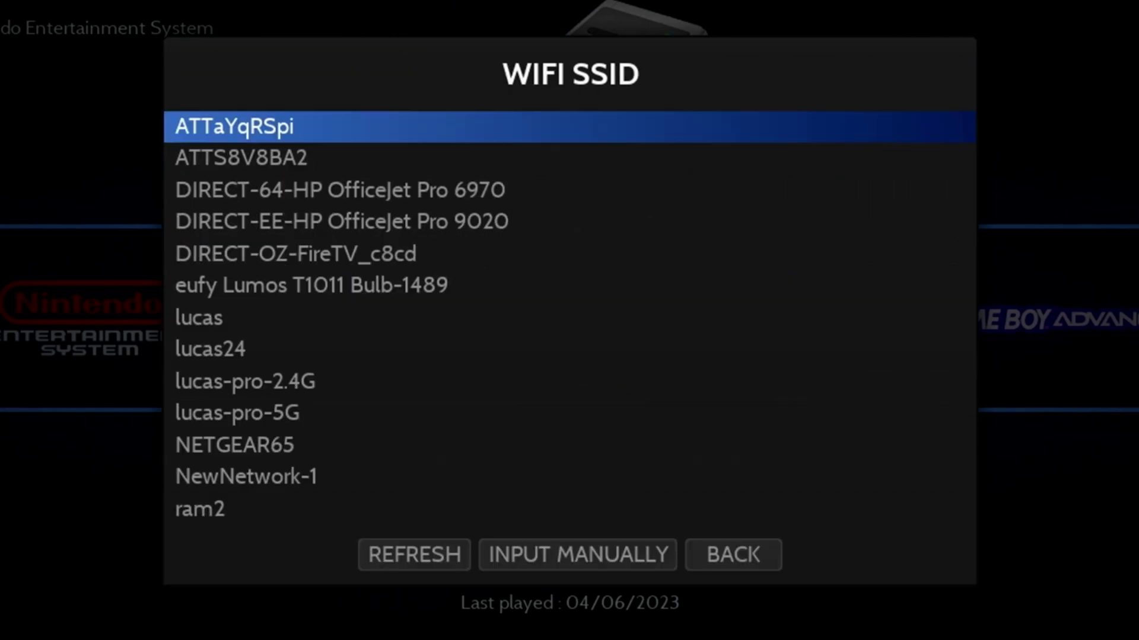
{"action": "key", "text": "Down"}
{"action": "key", "text": "Down"}
{"action": "key", "text": "Down"}
{"action": "key", "text": "Down"}
{"action": "key", "text": "Down"}
{"action": "key", "text": "Down"}
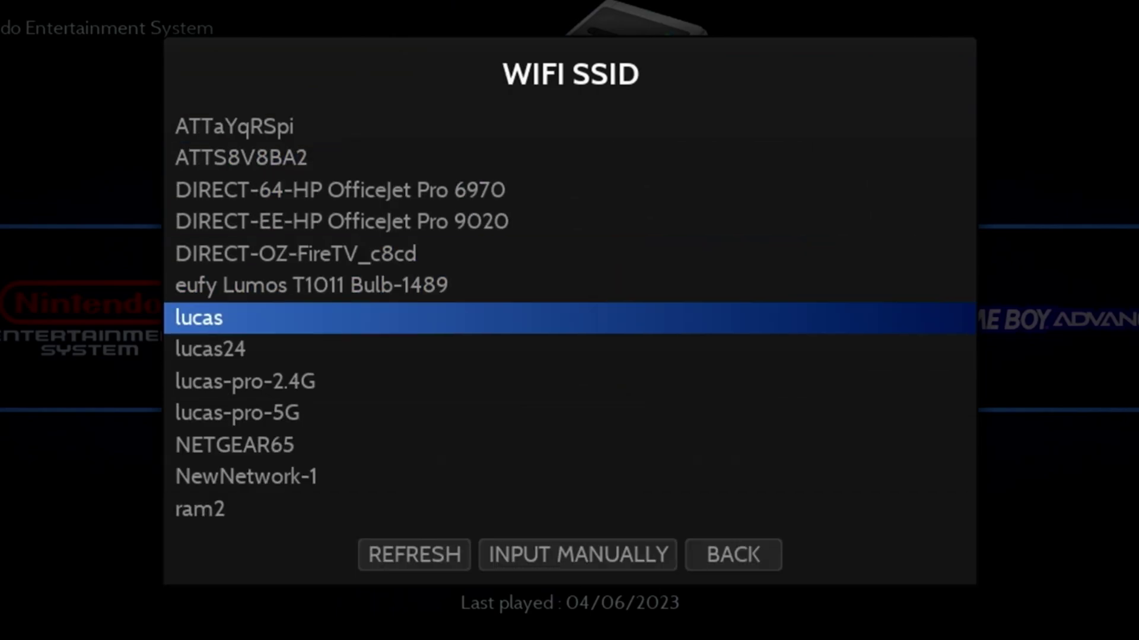
{"action": "key", "text": "Return"}
{"action": "key", "text": "Down"}
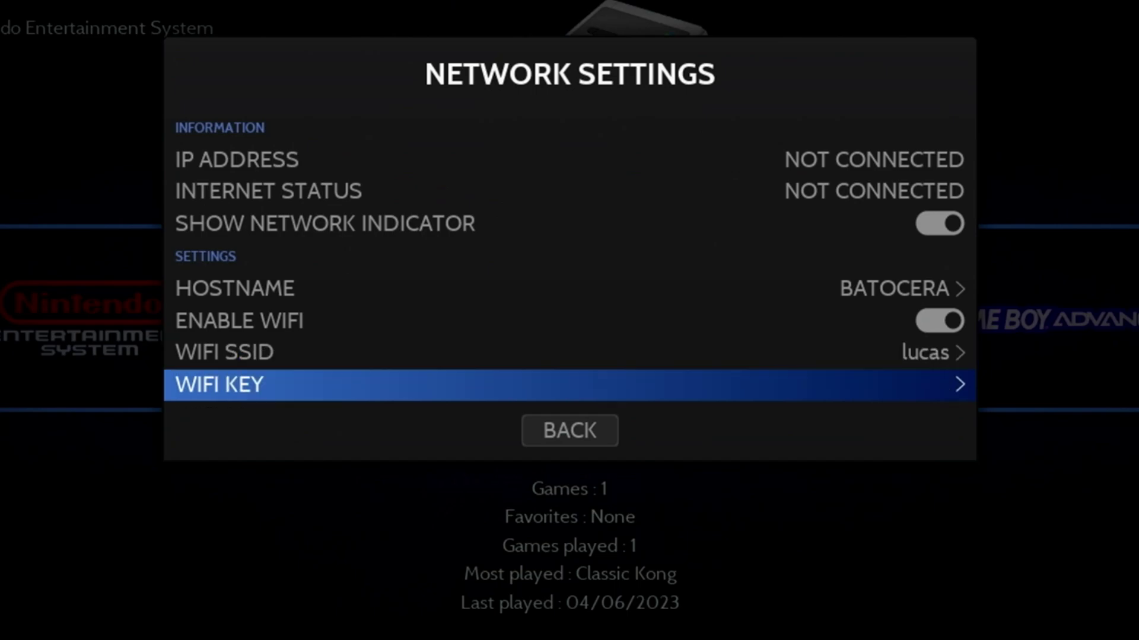
{"action": "key", "text": "Return"}
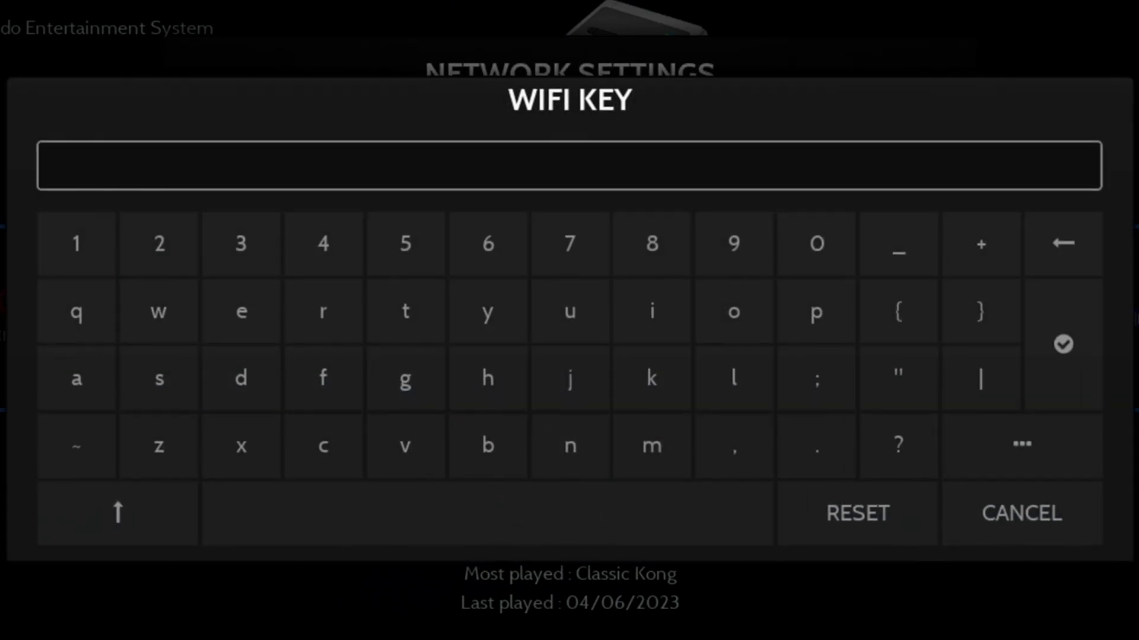
{"action": "key", "text": "Escape"}
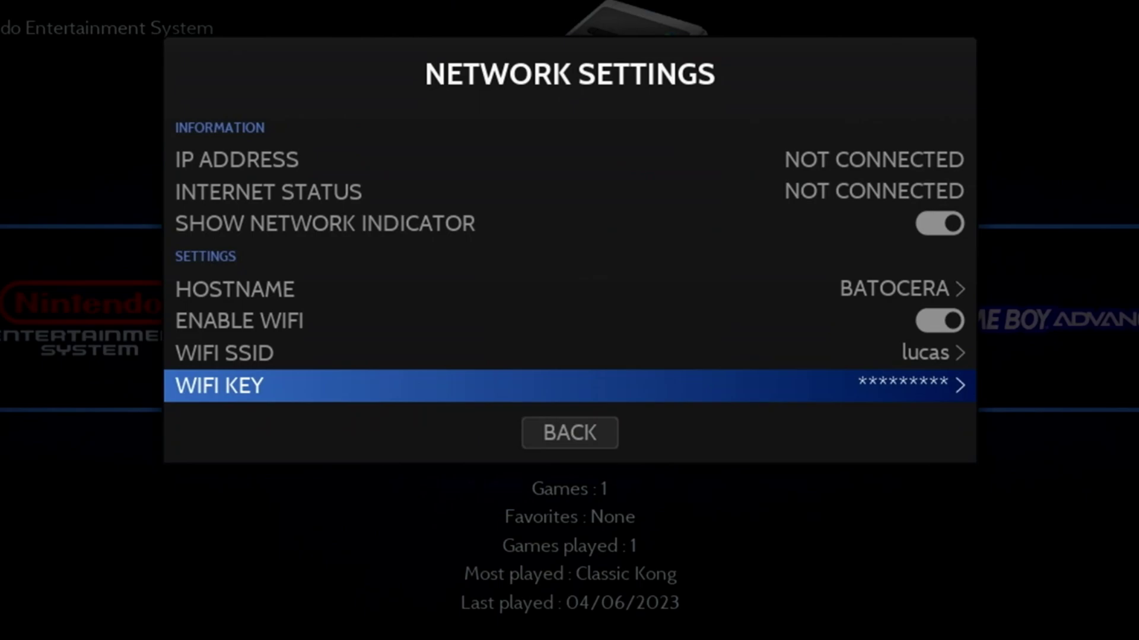
- Back out to apply the connection and confirm it shows Connected with an IP address
{"action": "key", "text": "Escape"}
{"action": "key", "text": "Return"}
{"action": "key", "text": "Return"}
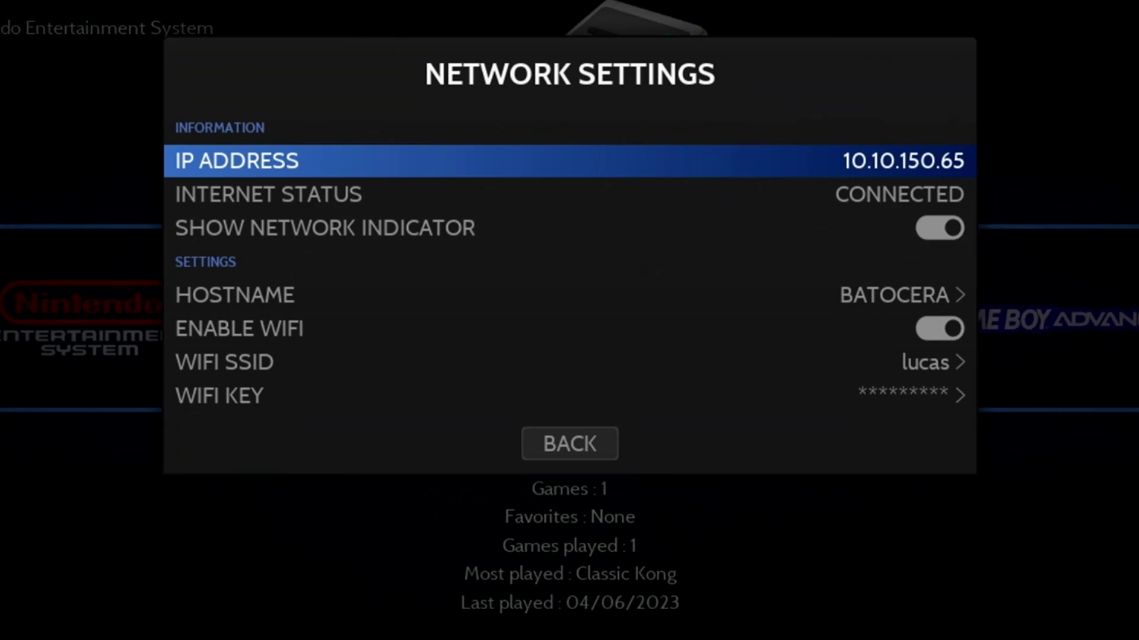
{"action": "key", "text": "Down"}
{"action": "key", "text": "Escape"}
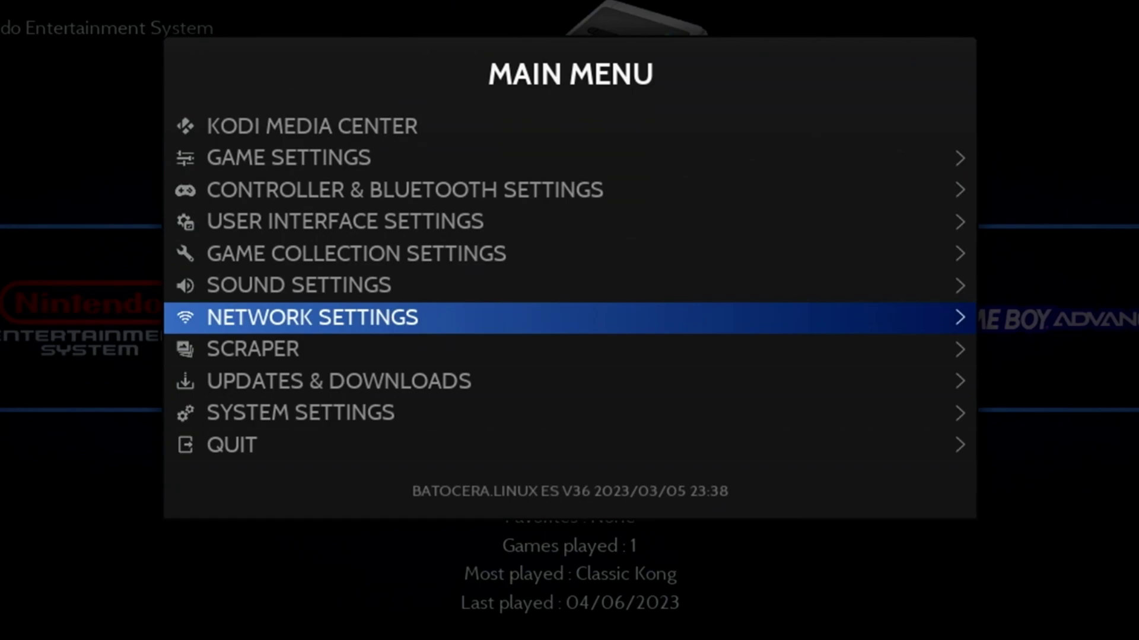
- Run Start Update under Updates & Downloads; Batocera reports No Update Available
{"action": "key", "text": "Down"}
{"action": "key", "text": "Down"}
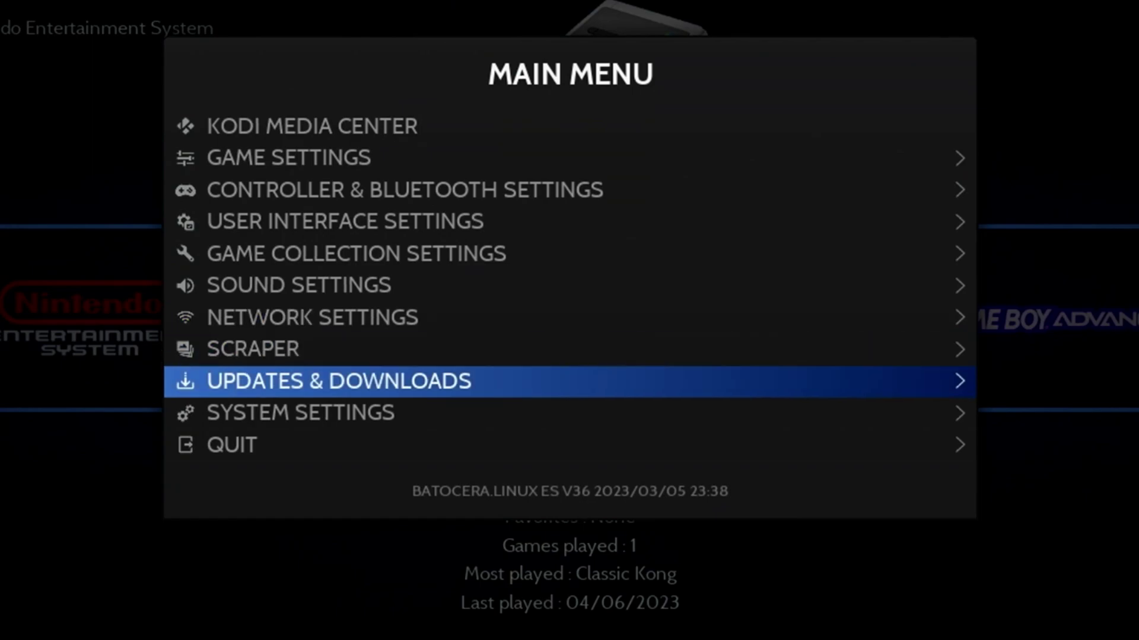
{"action": "key", "text": "Return"}
{"action": "key", "text": "Down"}
{"action": "key", "text": "Down"}
{"action": "key", "text": "Down"}
{"action": "key", "text": "Down"}
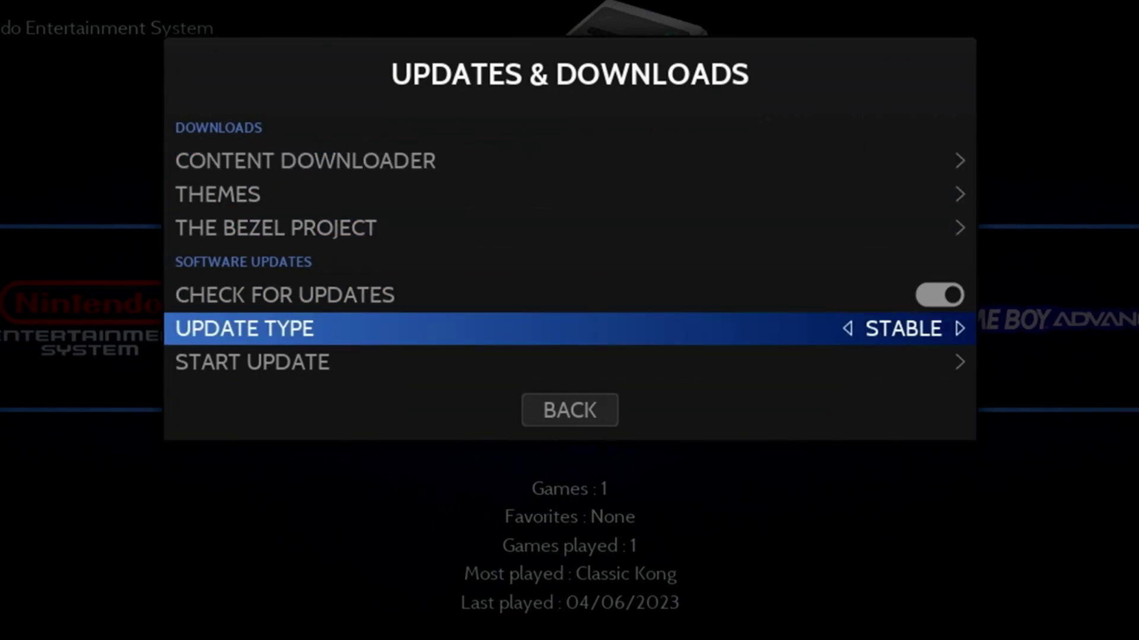
{"action": "key", "text": "Down"}
{"action": "key", "text": "Return"}
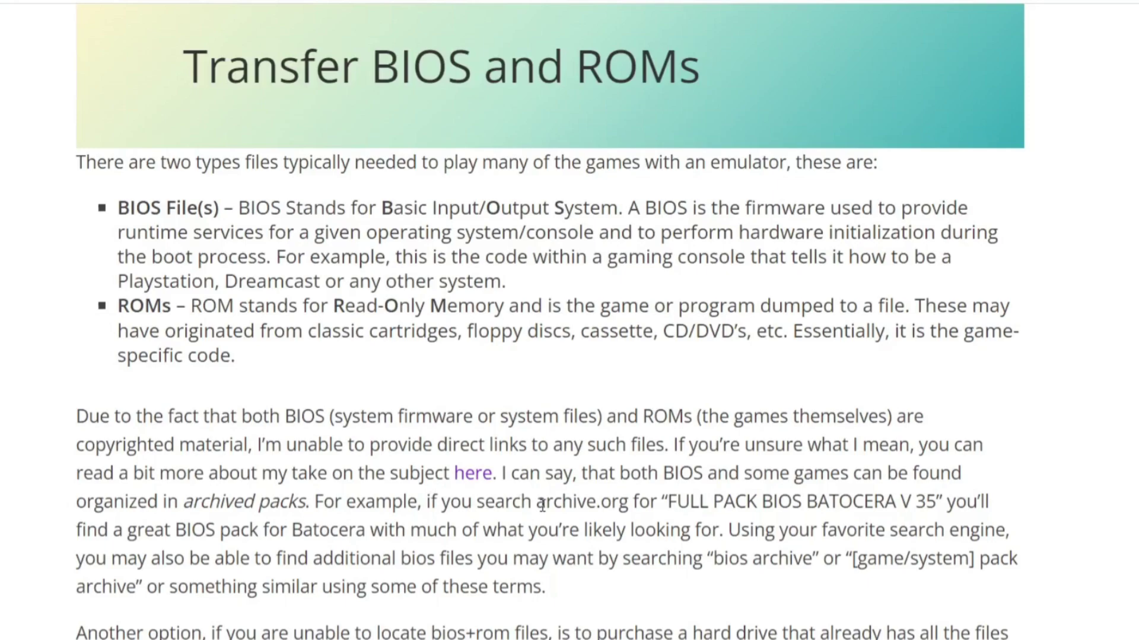
- Highlight archive.org, then the search phrase FULL PACK BIOS BATOCERA V 35 on the guide
{"action": "left_click_drag", "start_coordinate": [536, 503], "coordinate": [631, 509]}
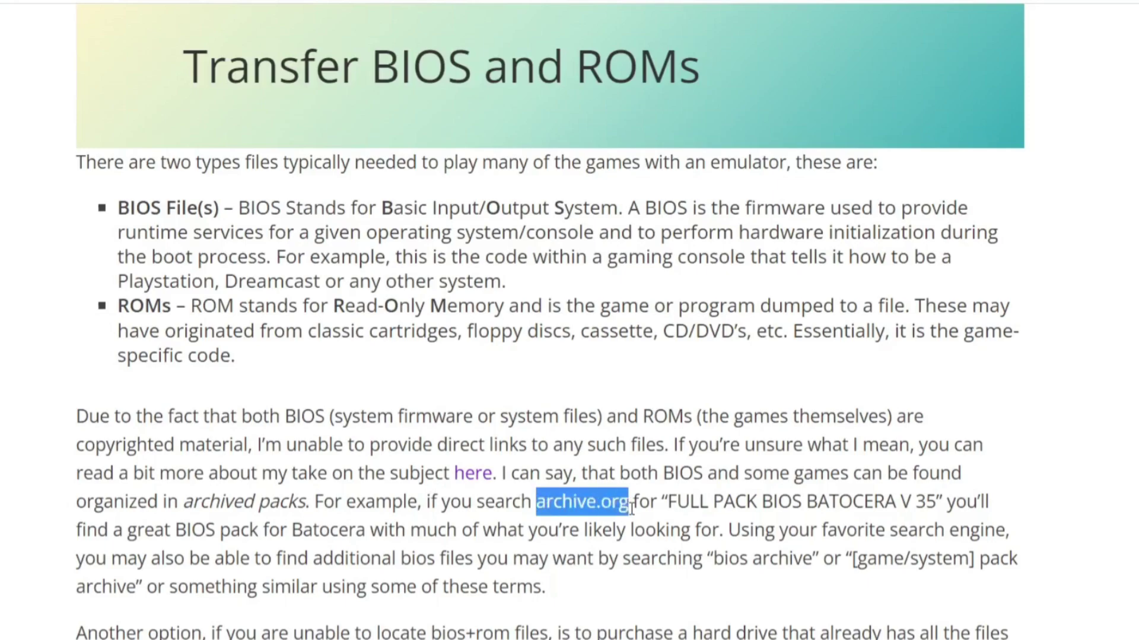
{"action": "left_click", "coordinate": [668, 501]}
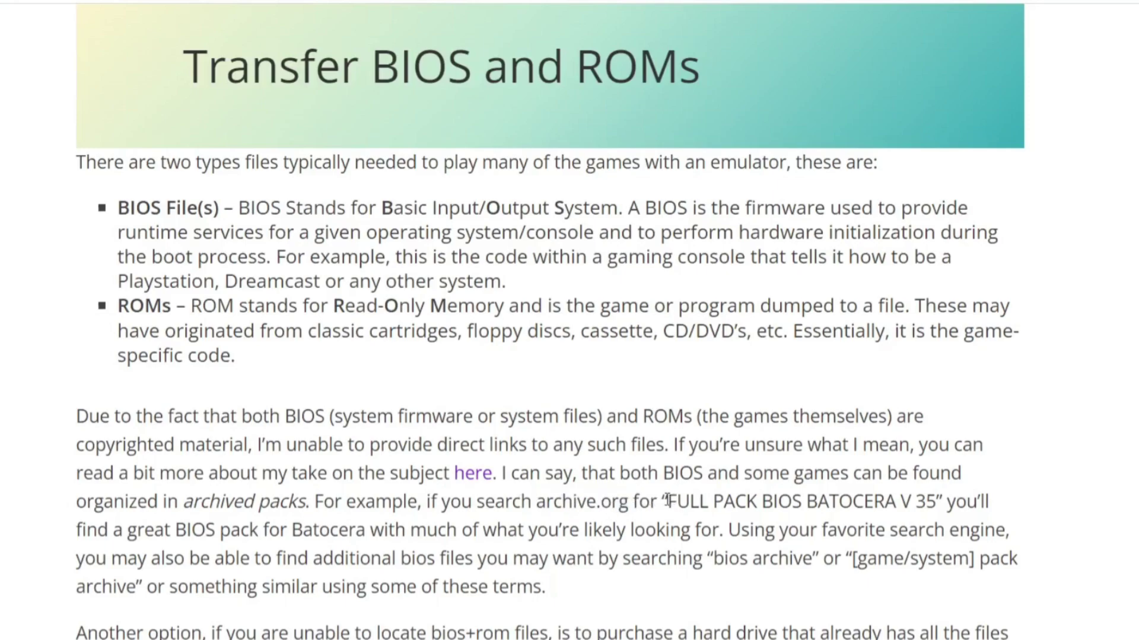
{"action": "left_click_drag", "start_coordinate": [671, 502], "coordinate": [936, 503]}
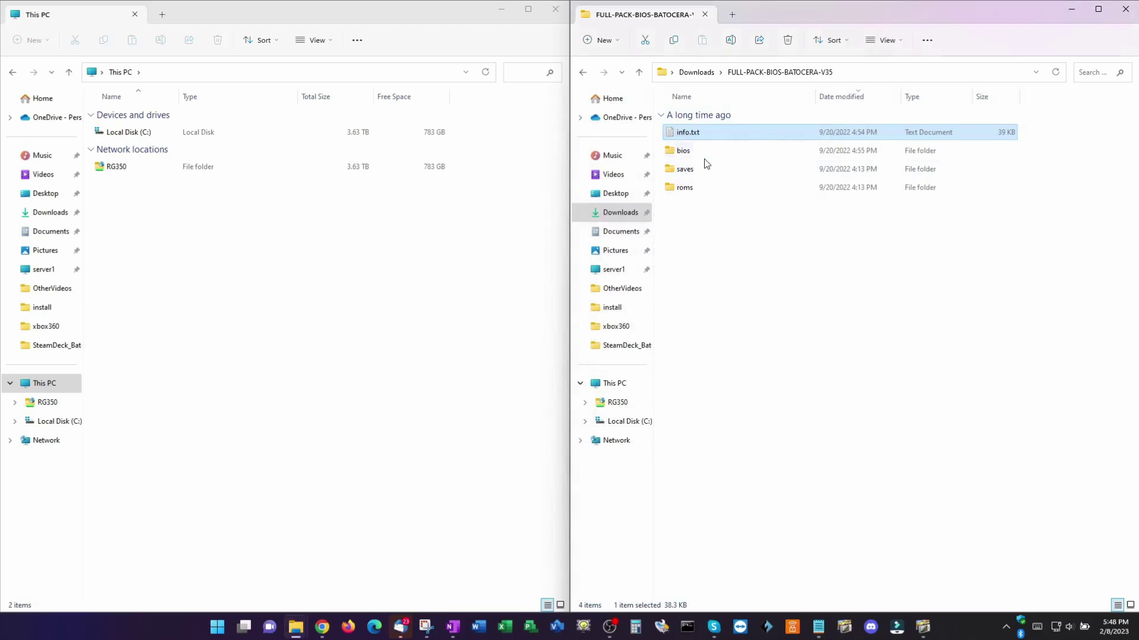
- Open the pack's bios folder and scroll through its files
{"action": "double_click", "coordinate": [698, 152]}
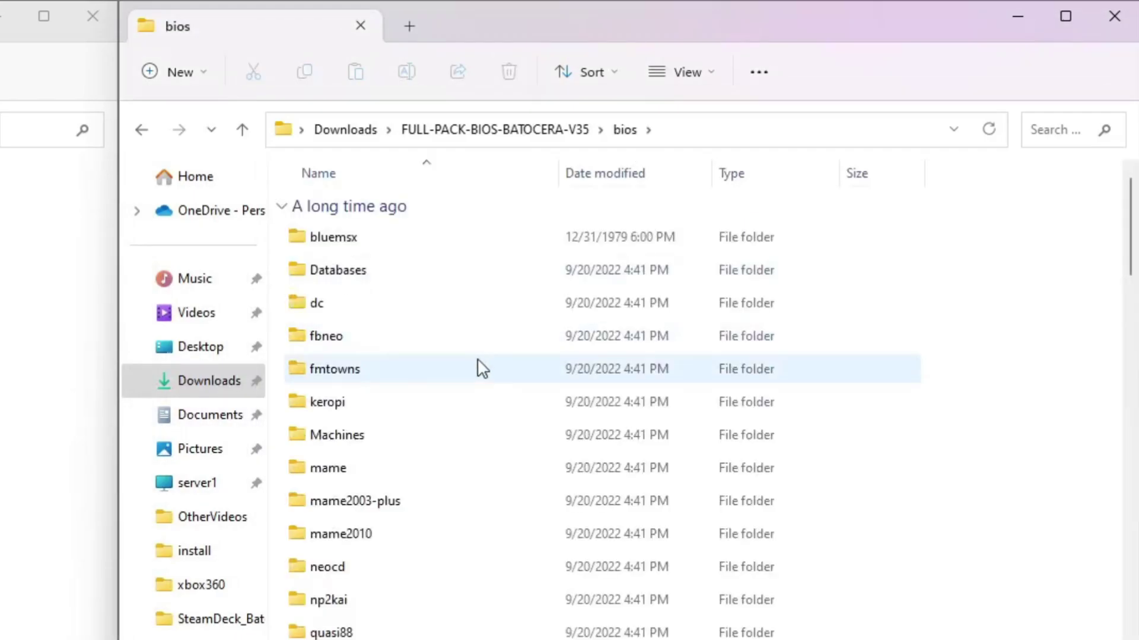
{"action": "scroll", "coordinate": [482, 368], "scroll_direction": "down", "scroll_amount": 8}
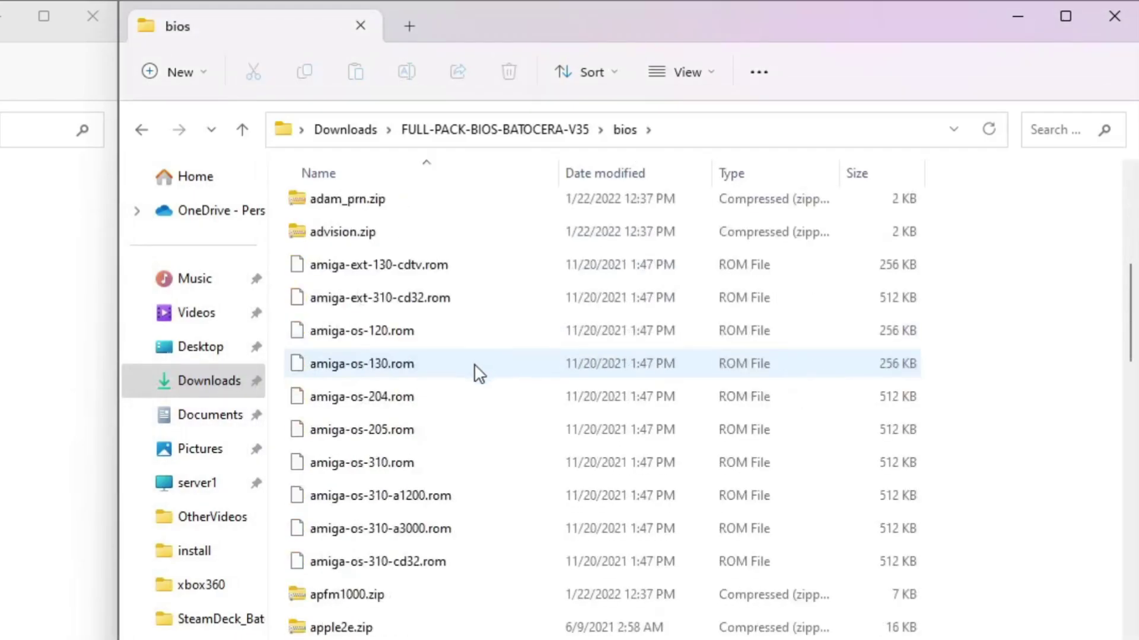
{"action": "scroll", "coordinate": [479, 372], "scroll_direction": "down", "scroll_amount": 15}
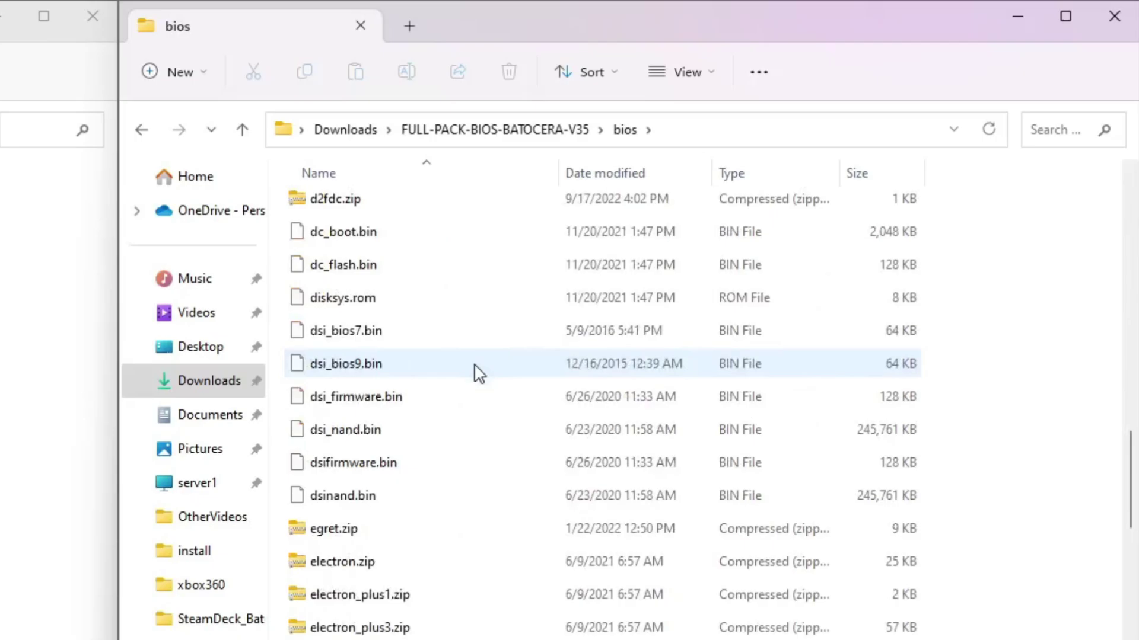
{"action": "scroll", "coordinate": [479, 372], "scroll_direction": "down", "scroll_amount": 12}
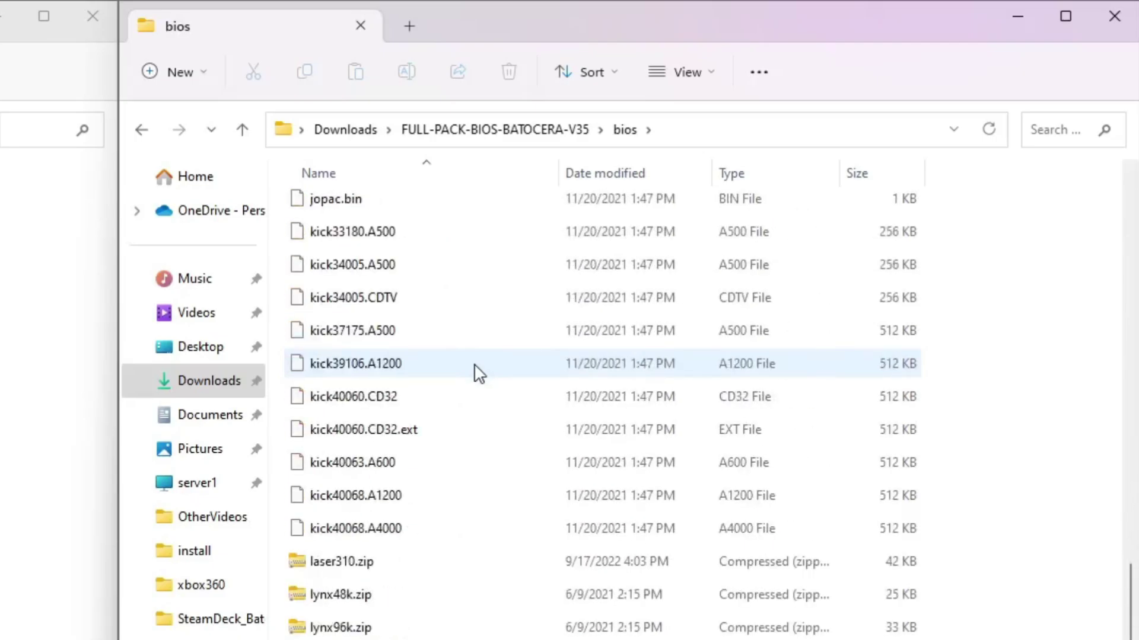
- Back in FULL-PACK-BIOS-BATOCERA-V35, select the bios and roms folders, then go to This PC
{"action": "left_click", "coordinate": [483, 144]}
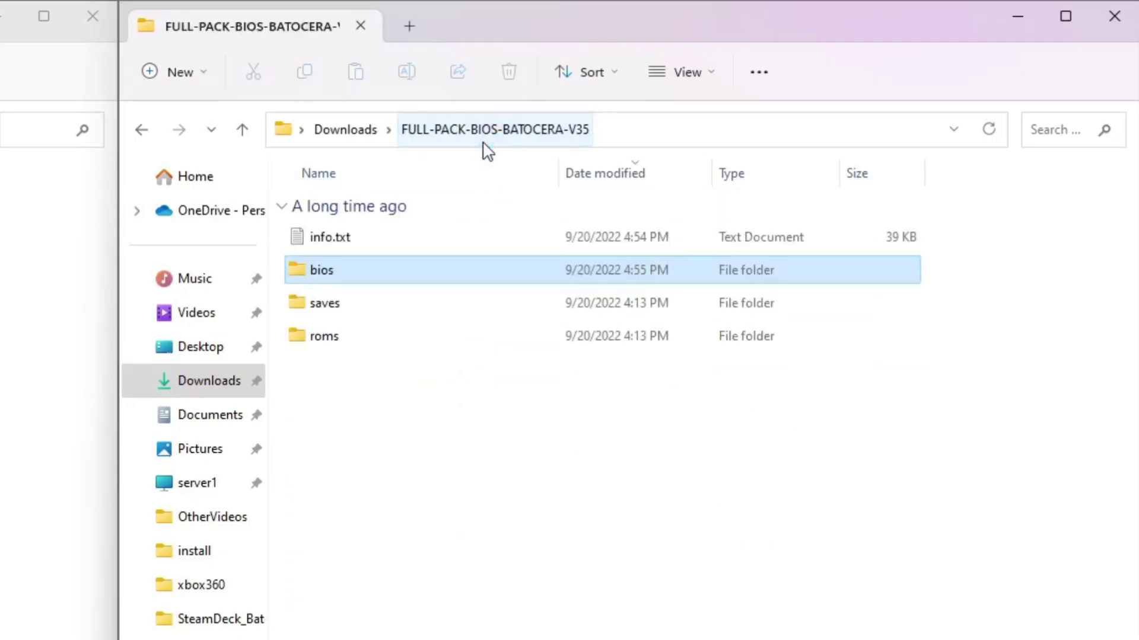
{"action": "left_click", "coordinate": [349, 339], "text": "ctrl"}
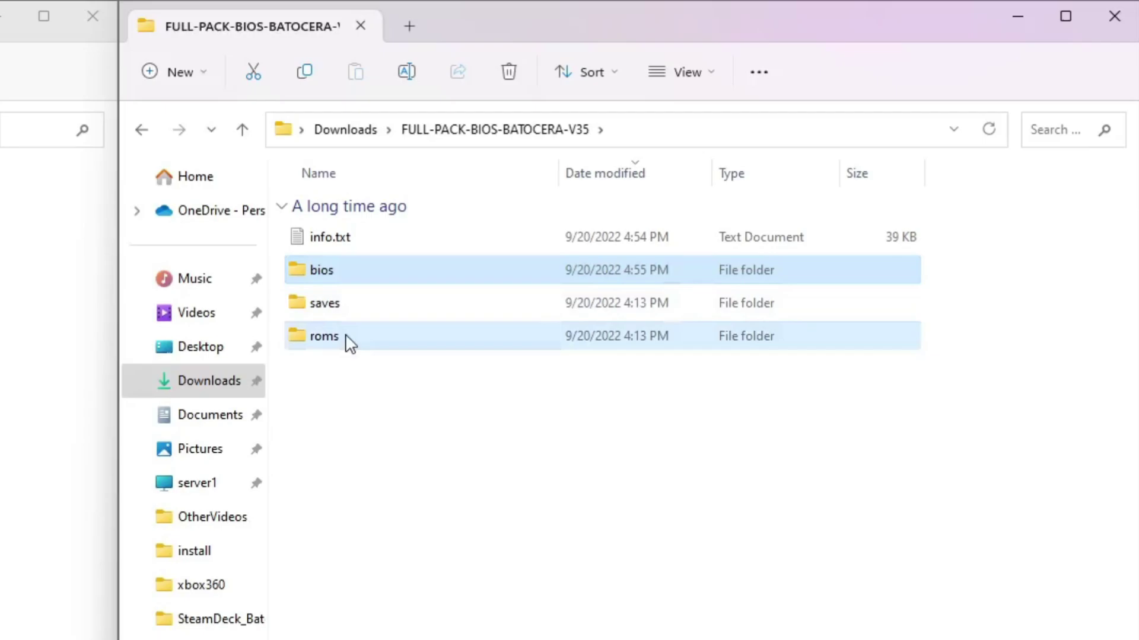
{"action": "left_click", "coordinate": [102, 147]}
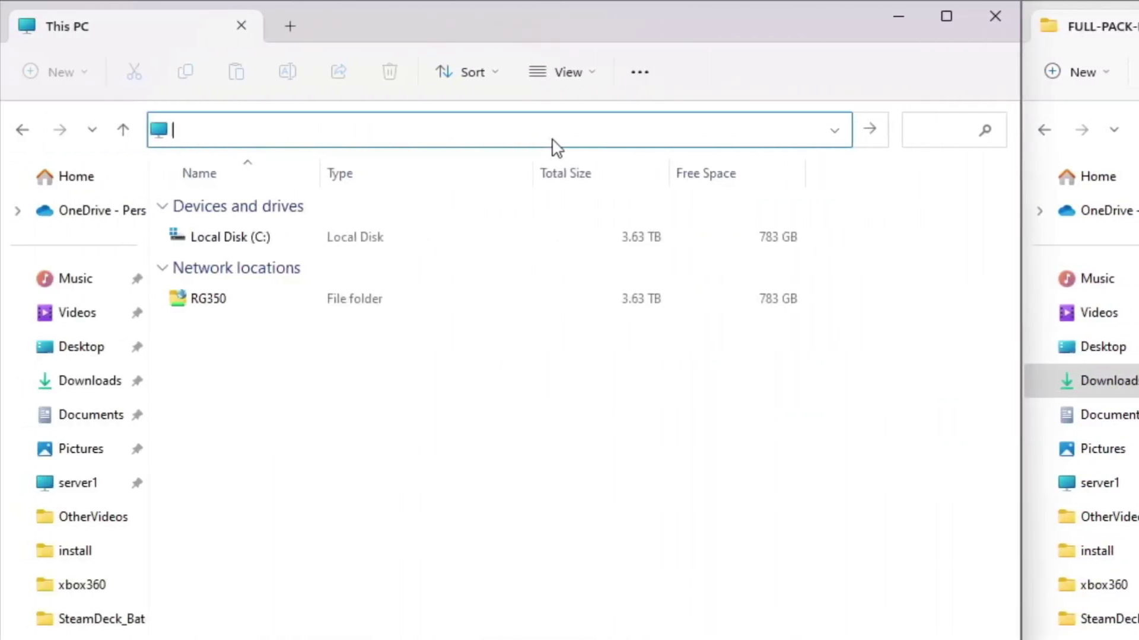
- Browse to \\batocera on the network and open its share folder
{"action": "type", "text": "\\\\"}
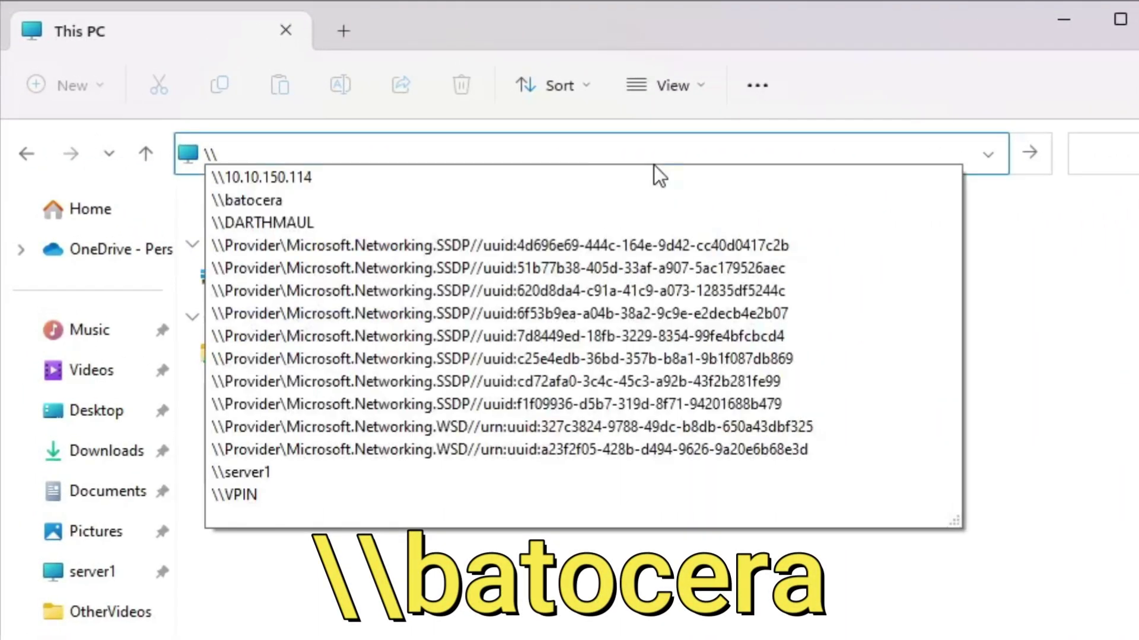
{"action": "type", "text": "batocera"}
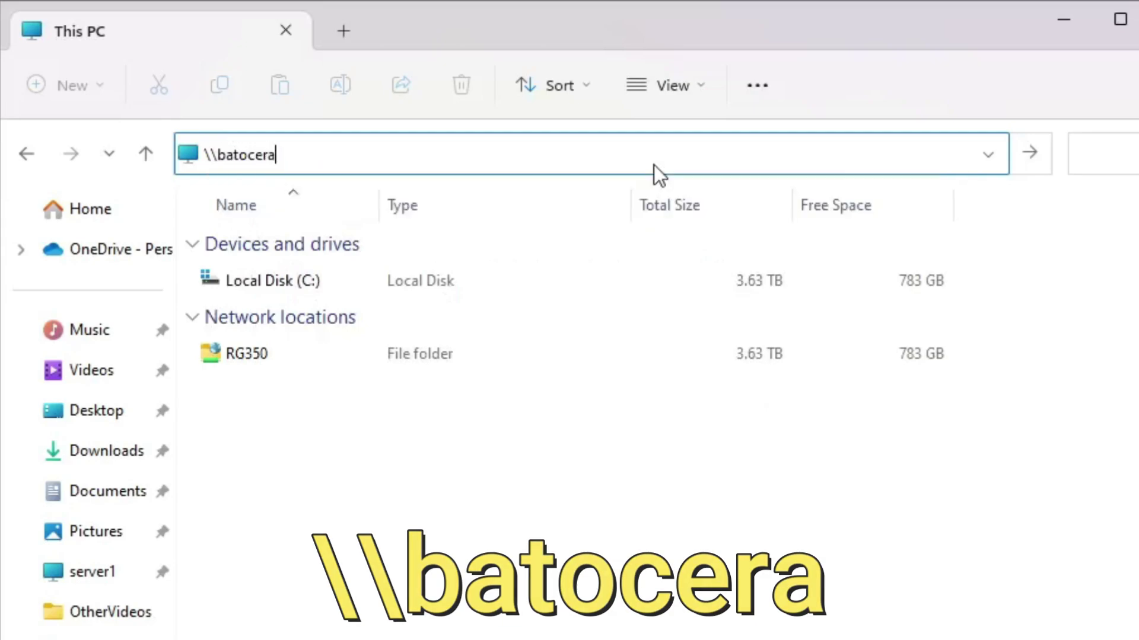
{"action": "key", "text": "Return"}
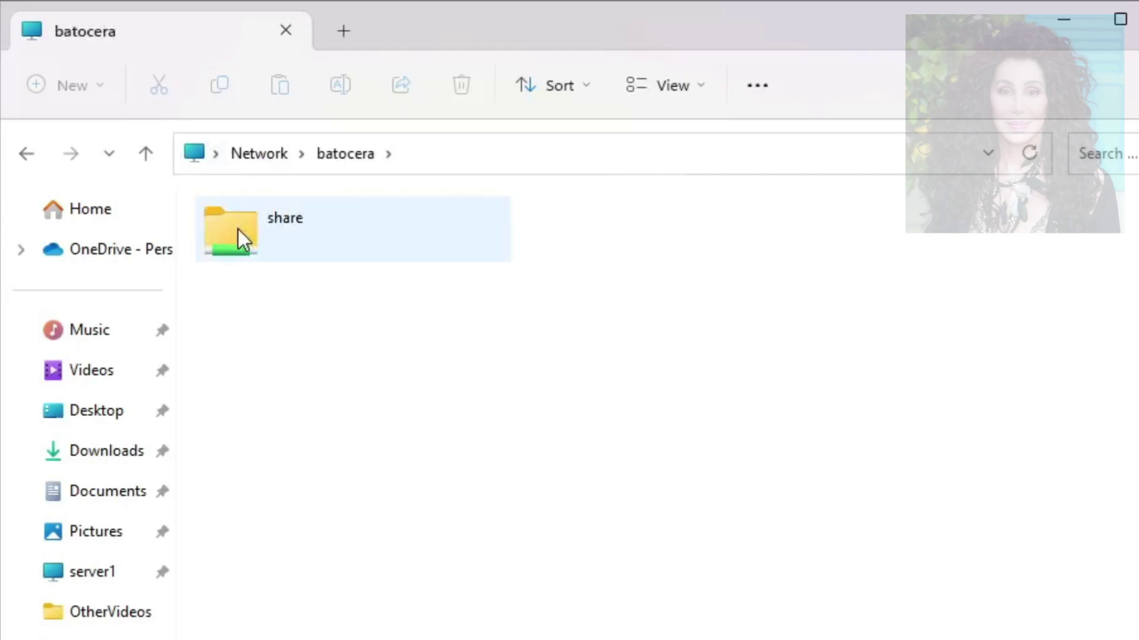
{"action": "double_click", "coordinate": [282, 241]}
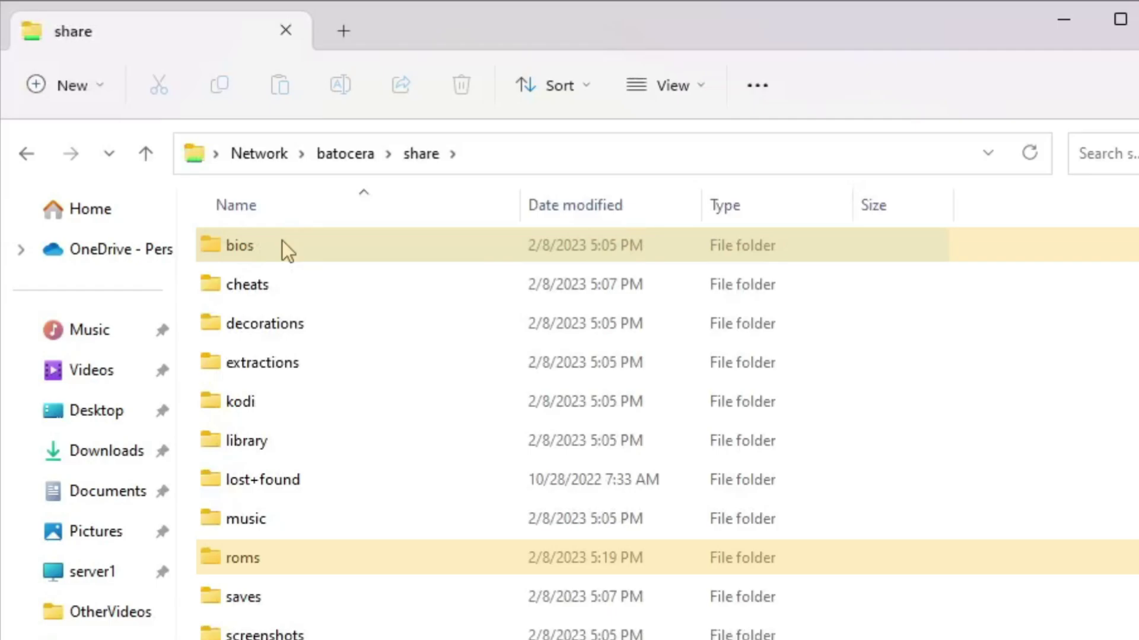
- Go to \\10.10.150.114 in the address bar and open the share folder
{"action": "left_click", "coordinate": [559, 155]}
{"action": "type", "text": "\\"}
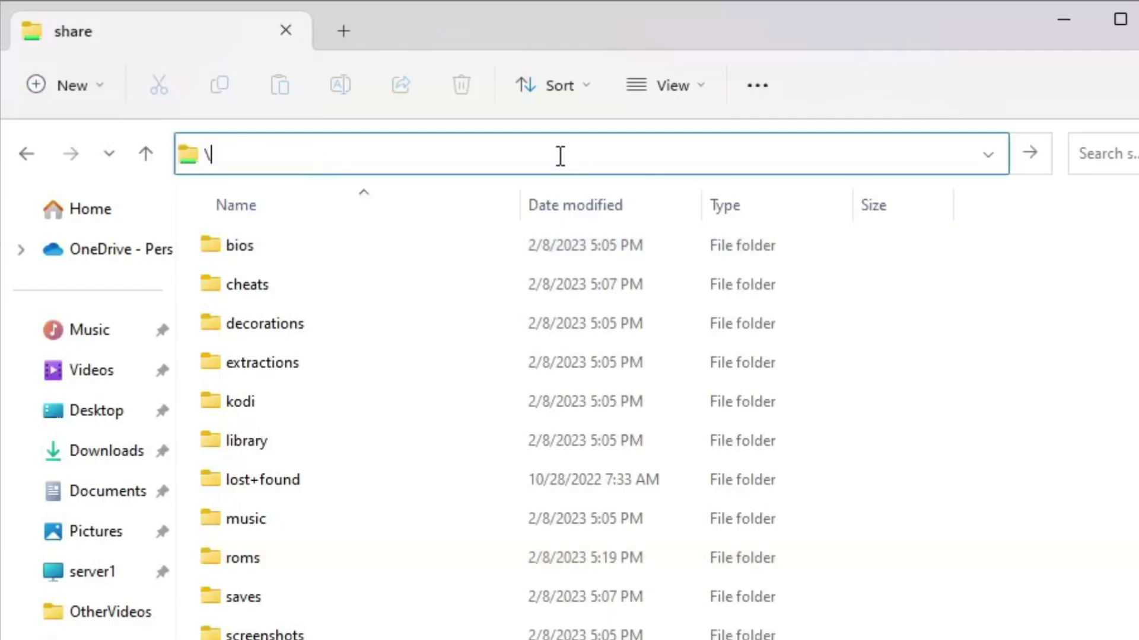
{"action": "type", "text": "\\10"}
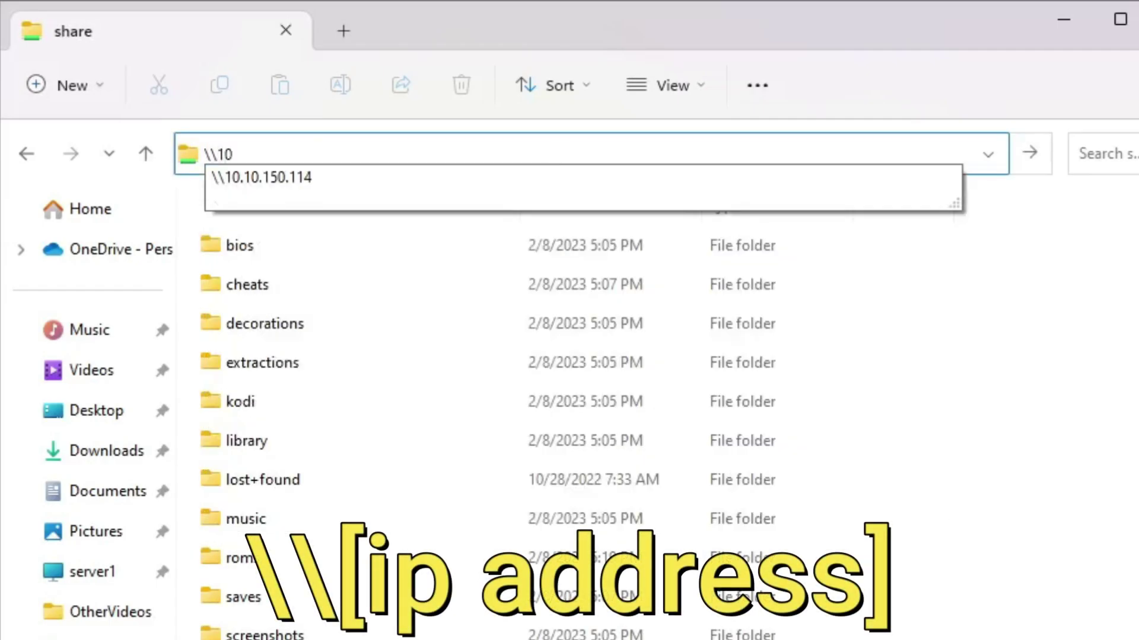
{"action": "key", "text": "Down"}
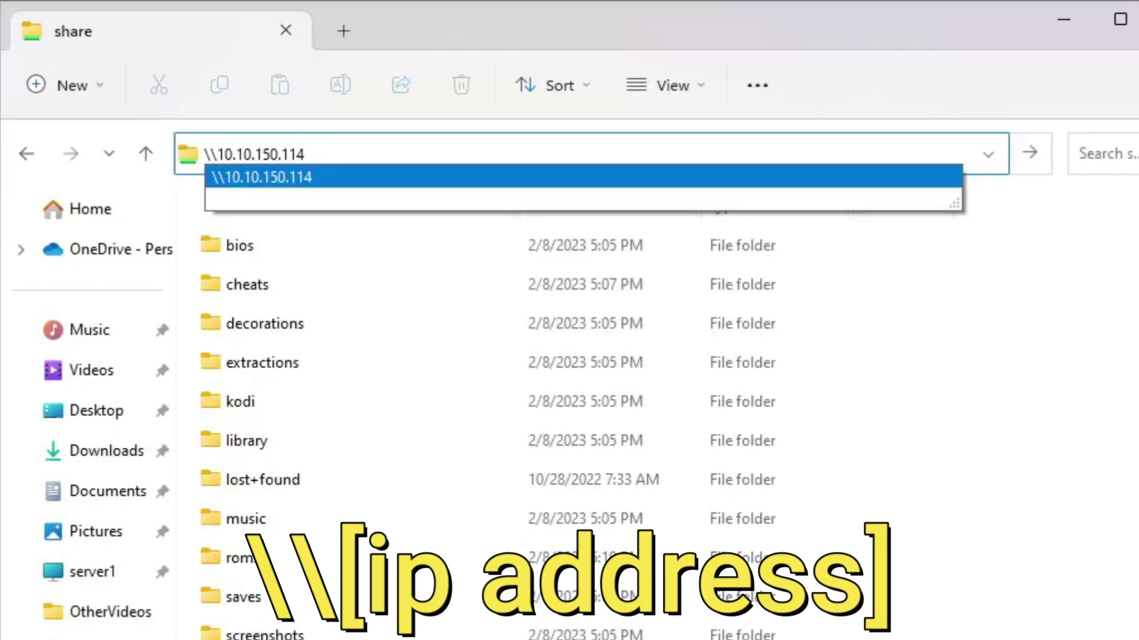
{"action": "key", "text": "Return"}
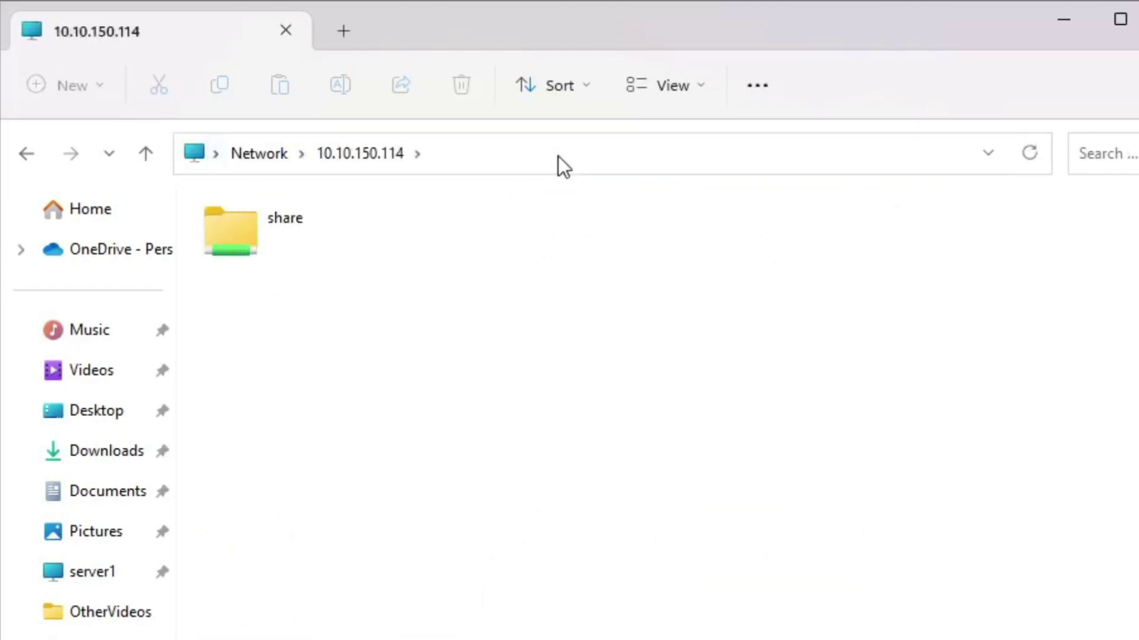
{"action": "double_click", "coordinate": [272, 222]}
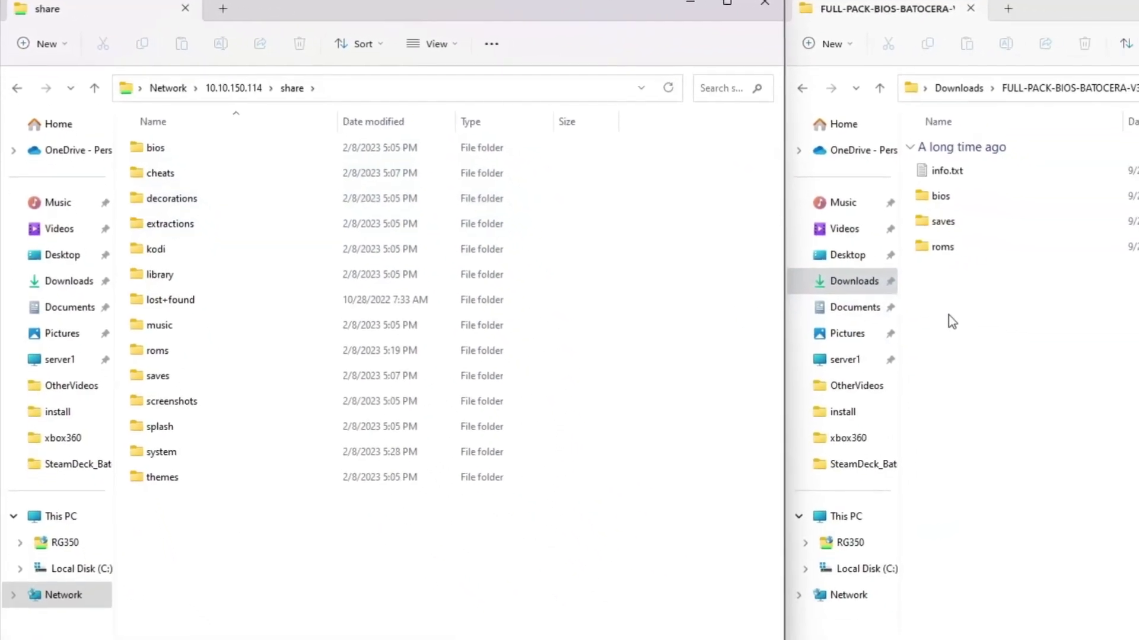
- Copy the pack's bios, saves and roms folders into share, replacing the existing files
{"action": "left_click", "coordinate": [940, 196]}
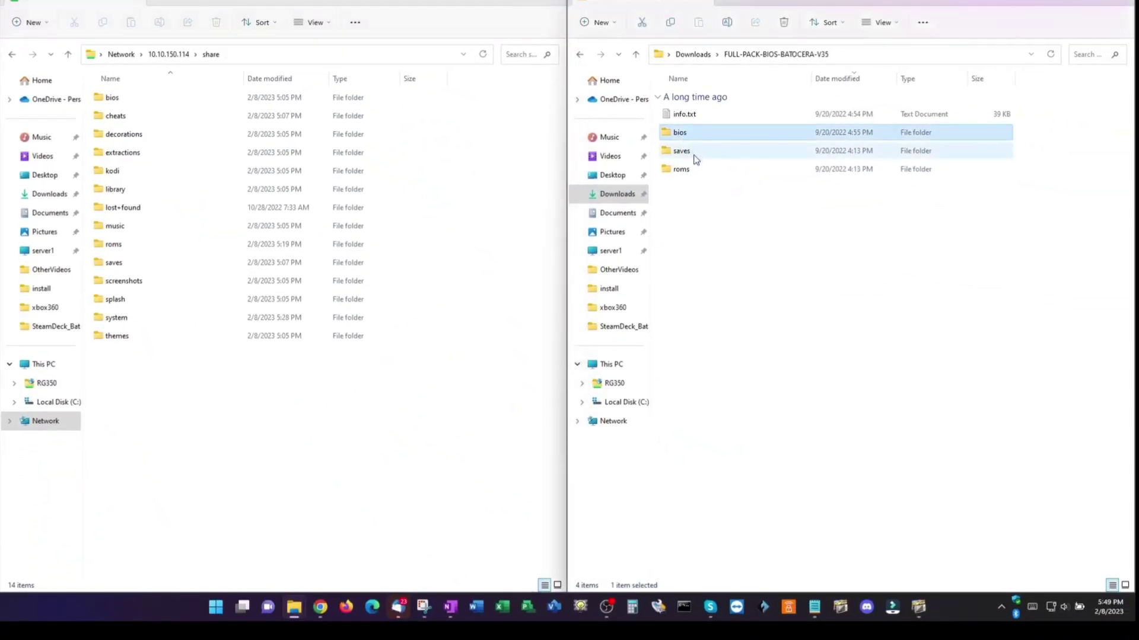
{"action": "left_click", "coordinate": [695, 155], "text": "ctrl"}
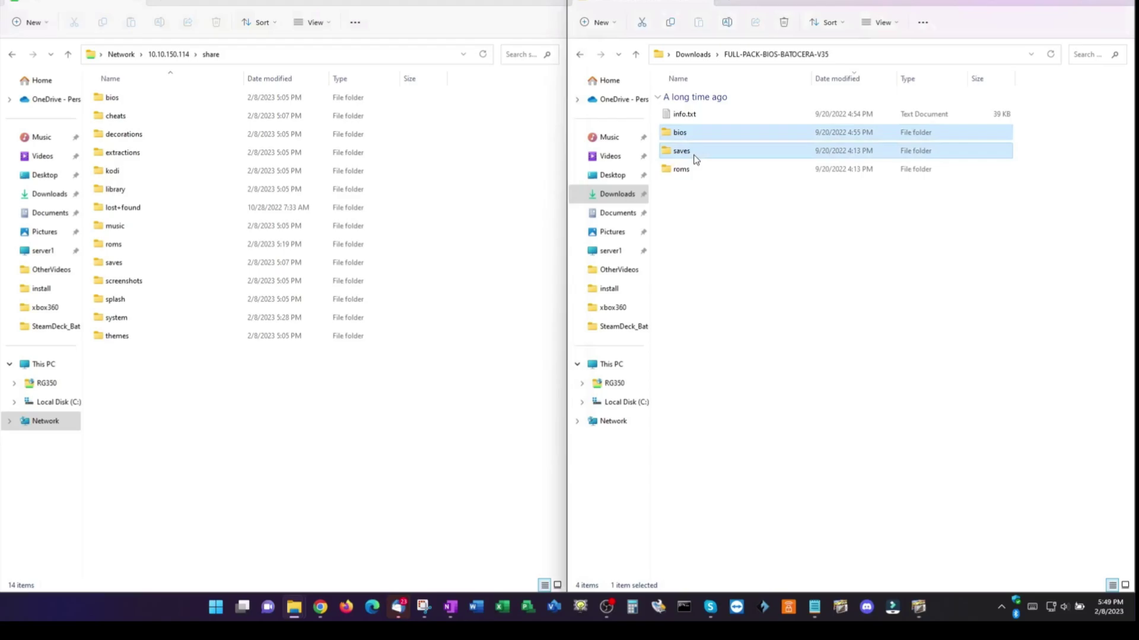
{"action": "left_click", "coordinate": [709, 169], "text": "ctrl"}
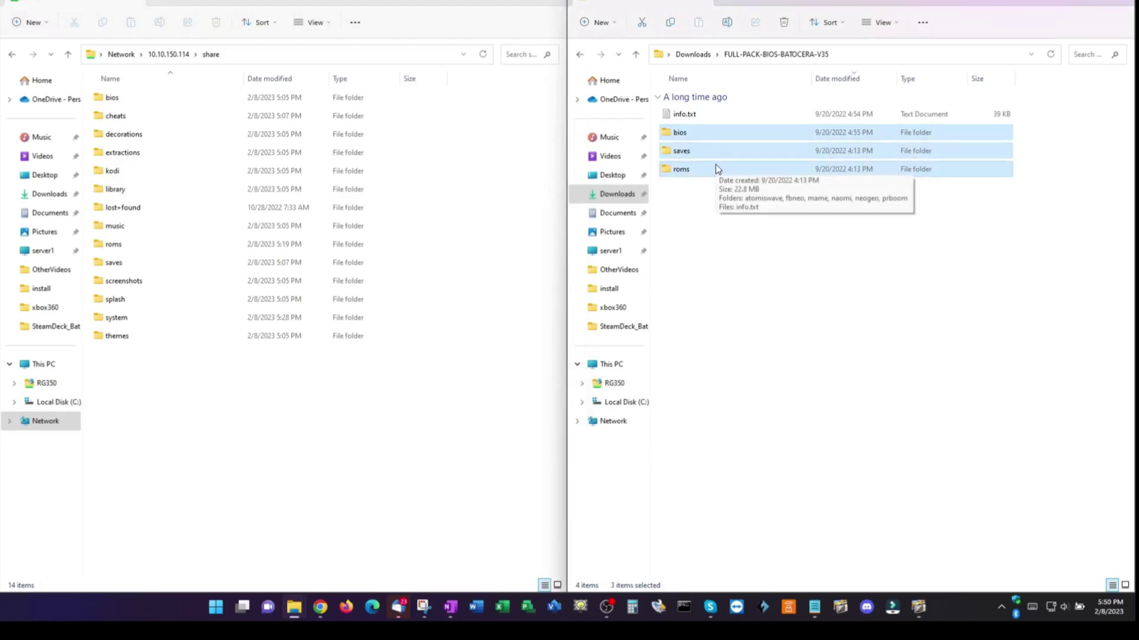
{"action": "left_click_drag", "start_coordinate": [715, 170], "coordinate": [273, 378]}
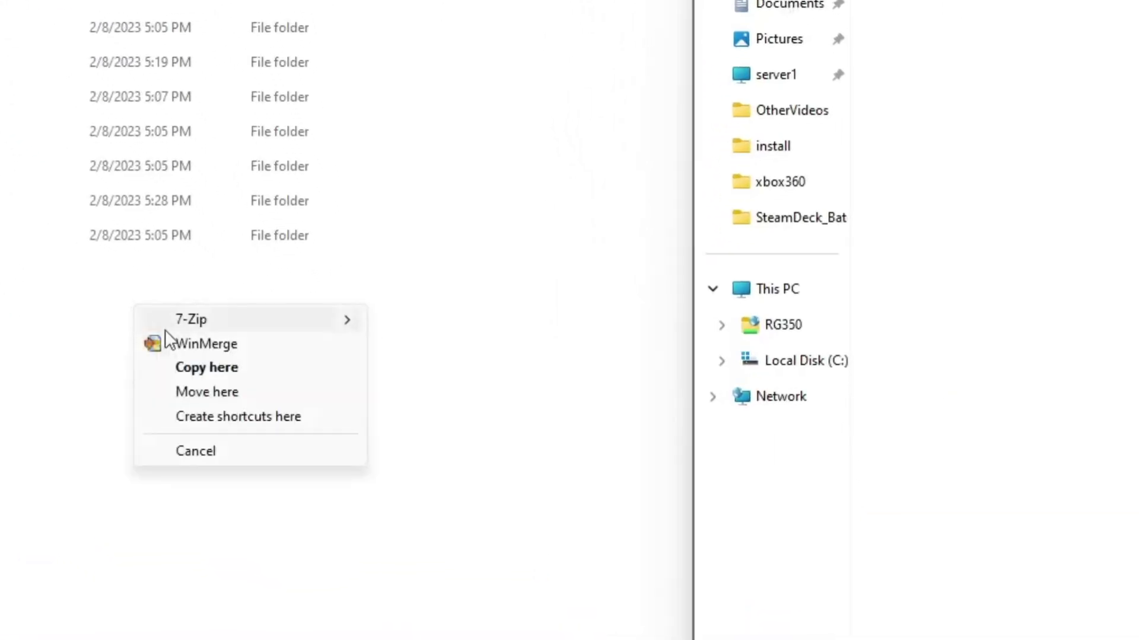
{"action": "left_click", "coordinate": [203, 368]}
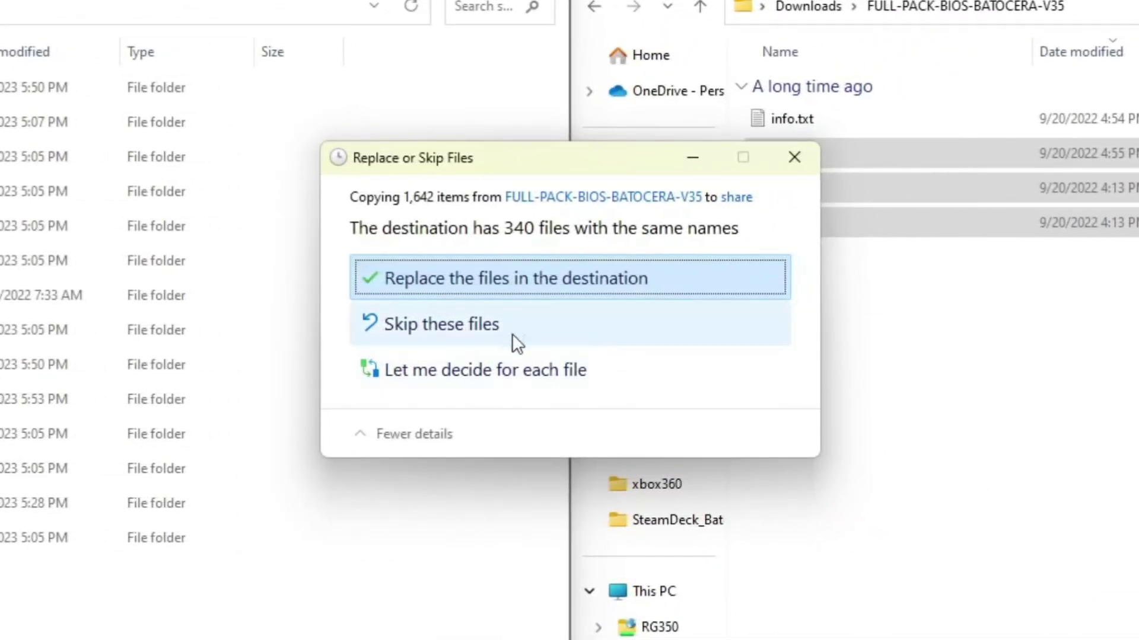
{"action": "left_click", "coordinate": [528, 290]}
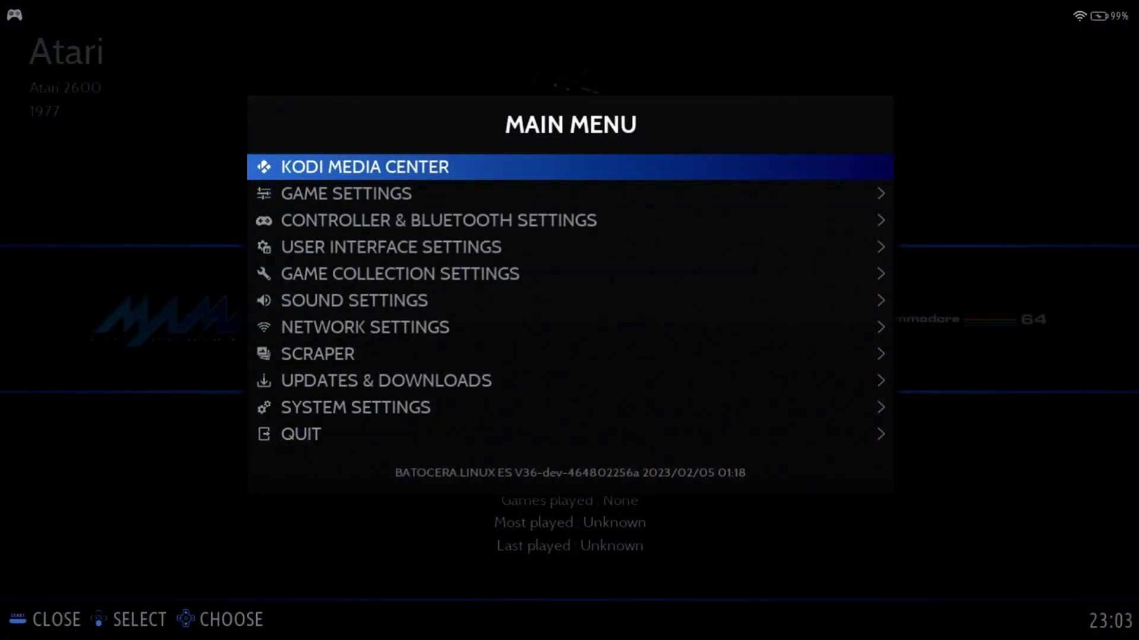
- From Game Settings run Missing BIOS Check and browse the missing amiga and psvita entries
{"action": "key", "text": "Down"}
{"action": "key", "text": "Return"}
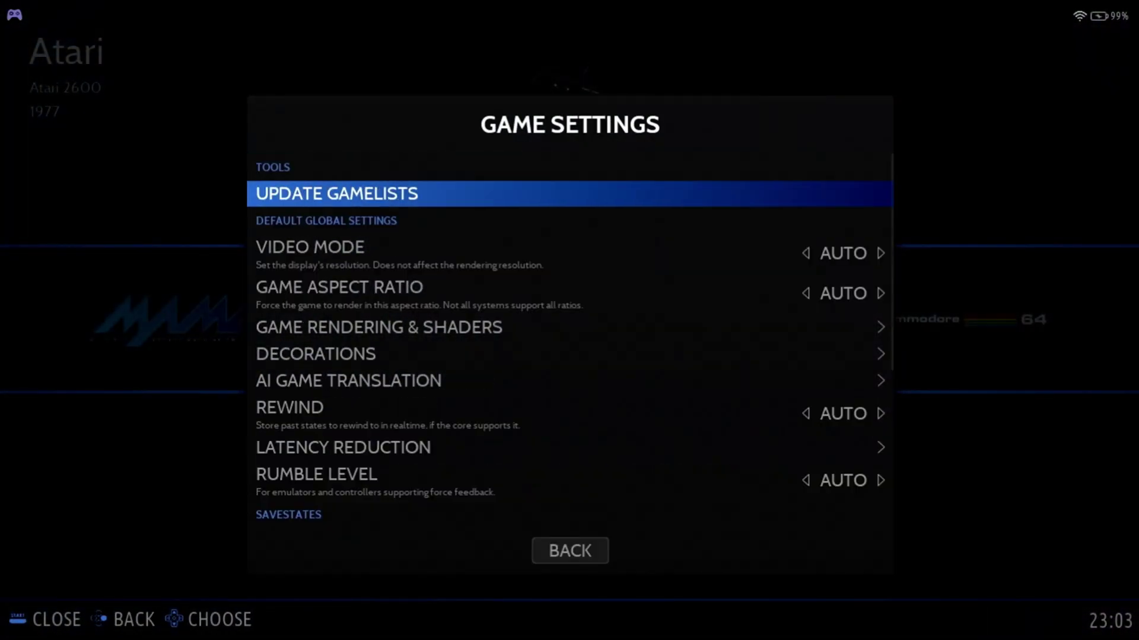
{"action": "key", "text": "Down"}
{"action": "key", "text": "Down"}
{"action": "key", "text": "Down"}
{"action": "key", "text": "Down"}
{"action": "key", "text": "Down"}
{"action": "key", "text": "Down"}
{"action": "key", "text": "Down"}
{"action": "key", "text": "Down"}
{"action": "key", "text": "Down"}
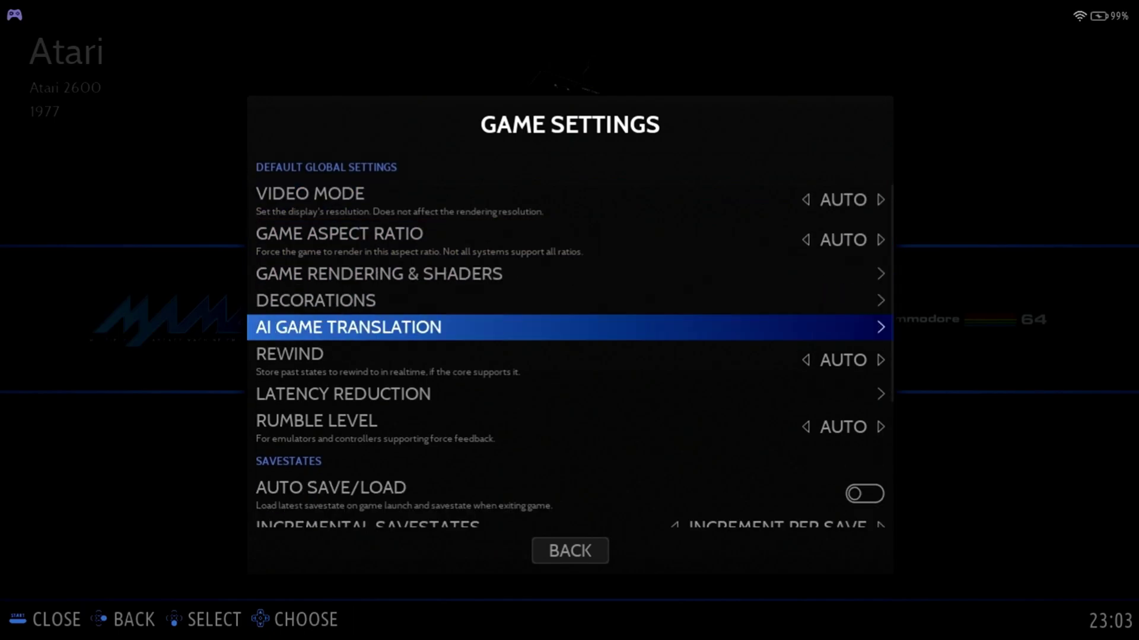
{"action": "key", "text": "Down"}
{"action": "key", "text": "Down"}
{"action": "key", "text": "Down"}
{"action": "key", "text": "Down"}
{"action": "key", "text": "Down"}
{"action": "key", "text": "Down"}
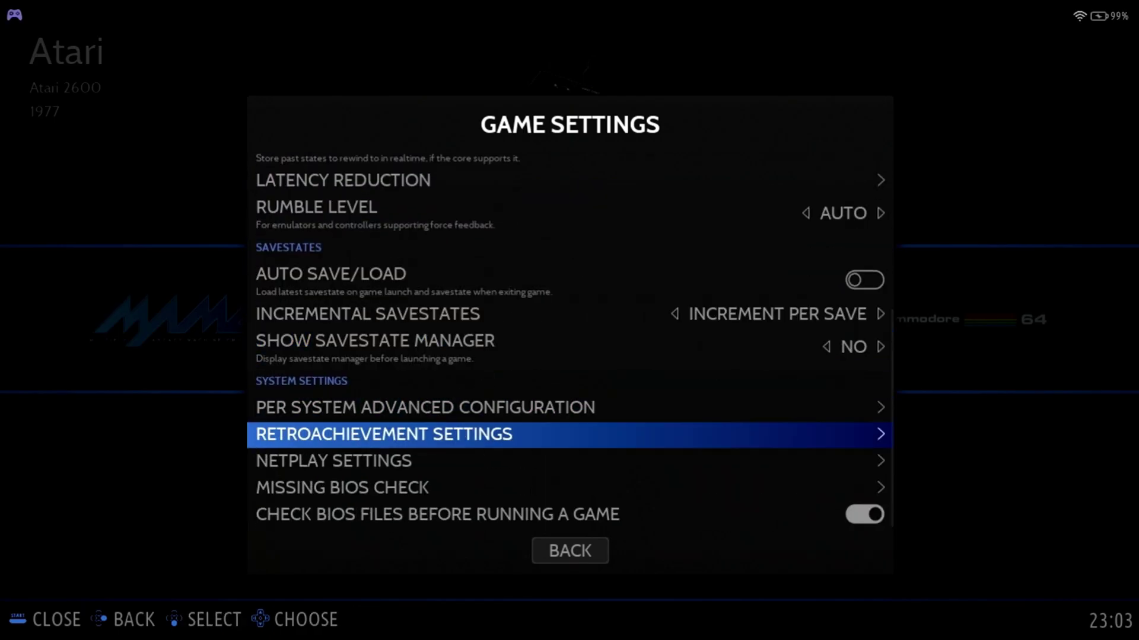
{"action": "key", "text": "Return"}
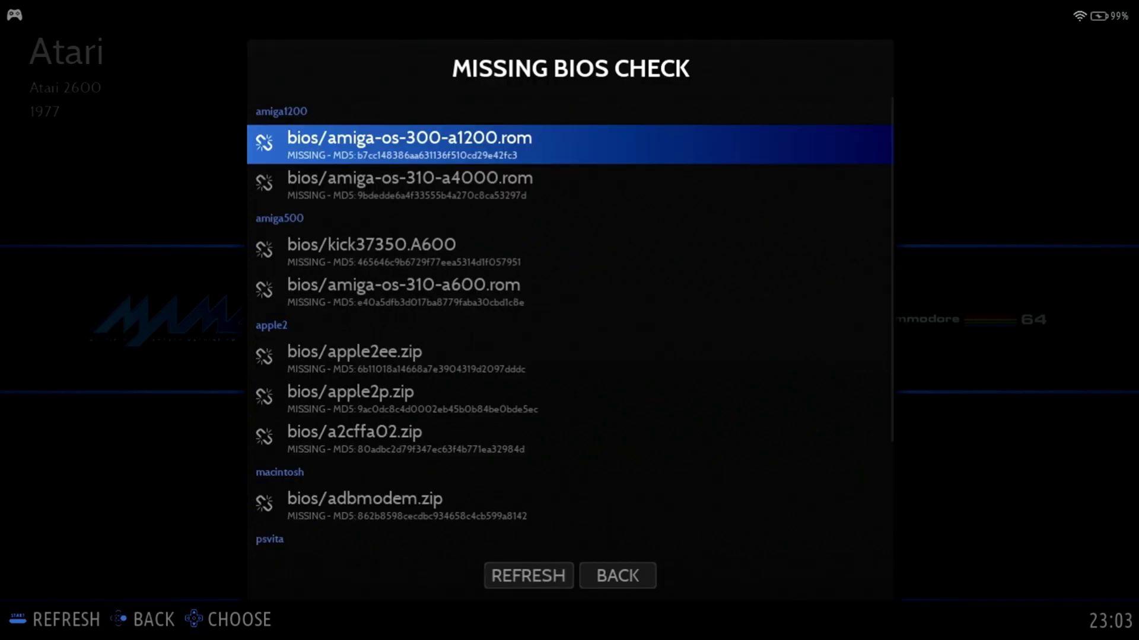
{"action": "key", "text": "Down"}
{"action": "key", "text": "Down"}
{"action": "key", "text": "Down"}
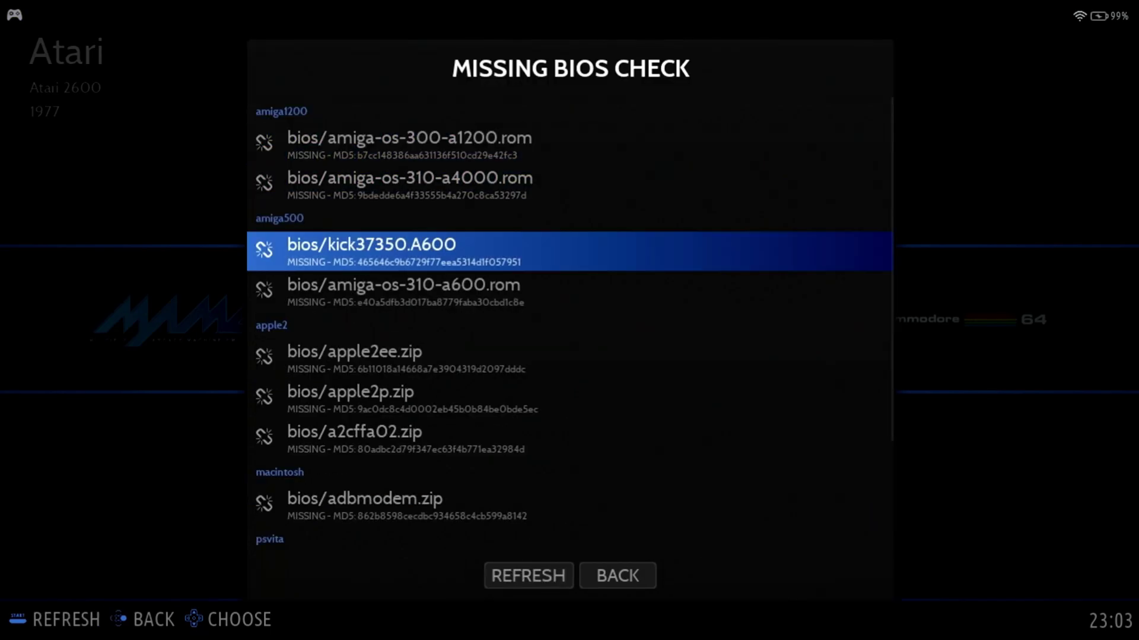
{"action": "key", "text": "Down"}
{"action": "key", "text": "Down"}
{"action": "key", "text": "Down"}
{"action": "key", "text": "Down"}
{"action": "key", "text": "Down"}
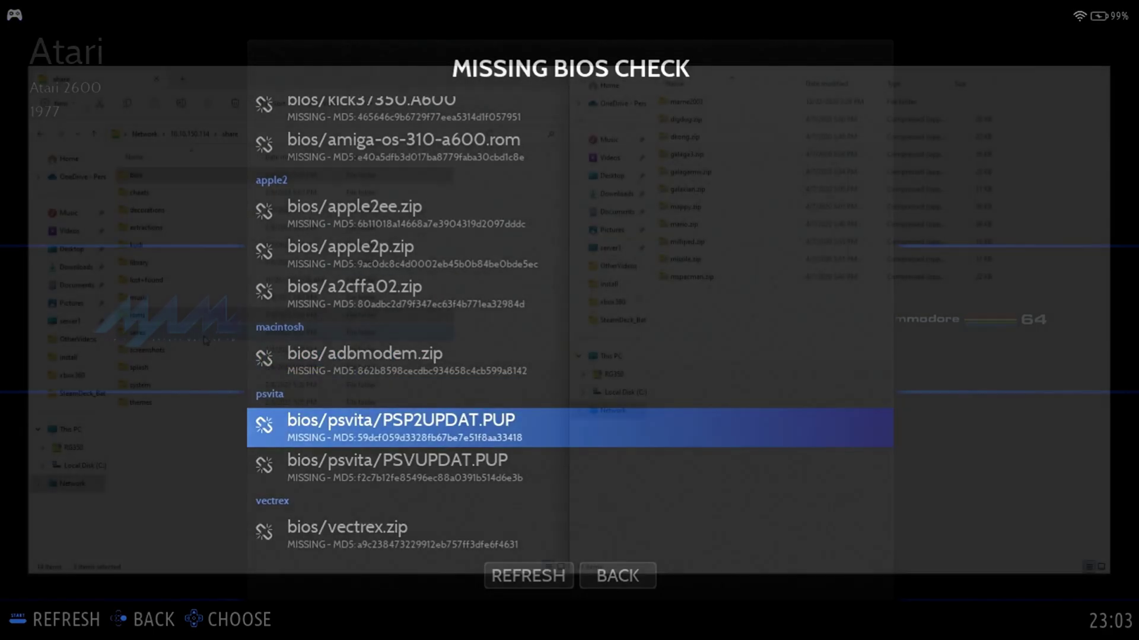
{"action": "key", "text": "Down"}
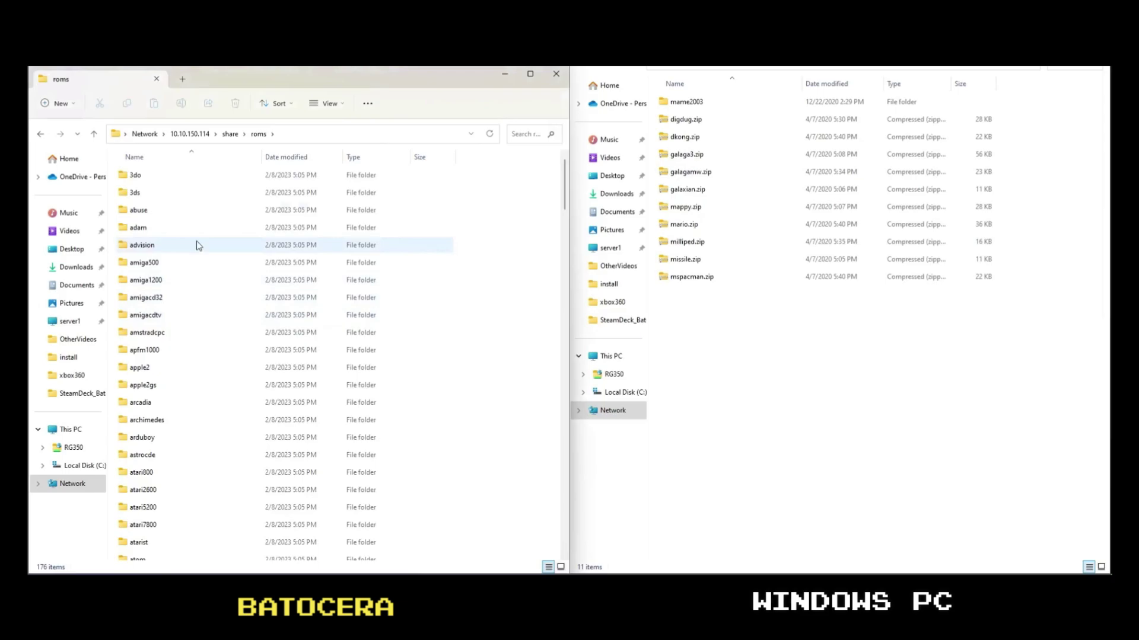
- In the share's roms folder open atari2600 and read its _info.txt notes
{"action": "left_click", "coordinate": [187, 285]}
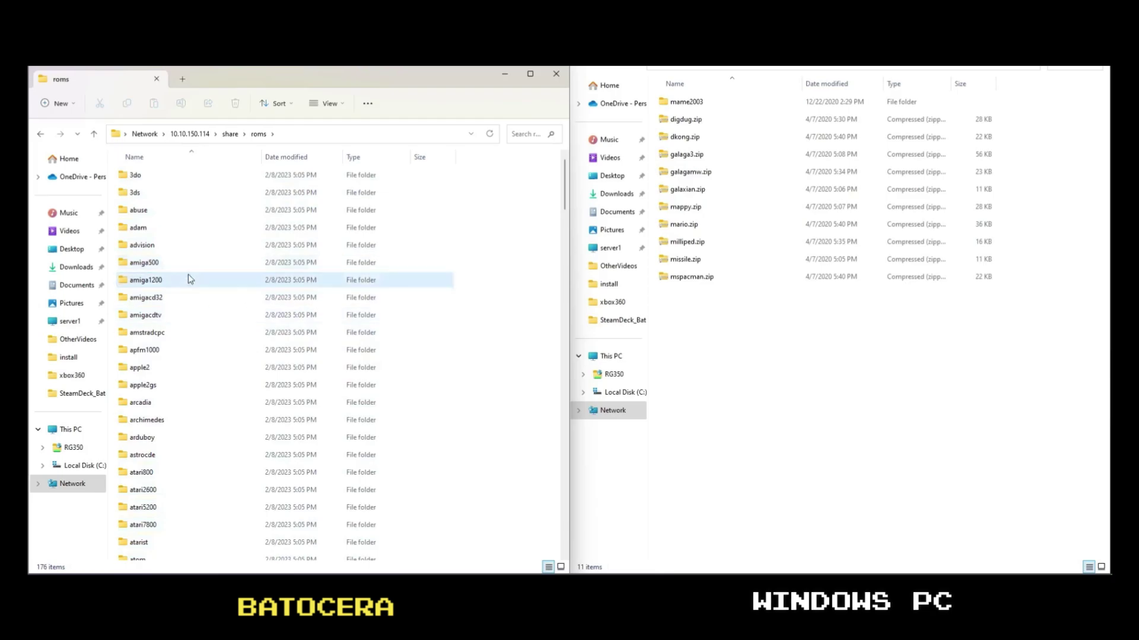
{"action": "scroll", "coordinate": [183, 319], "scroll_direction": "down", "scroll_amount": 3}
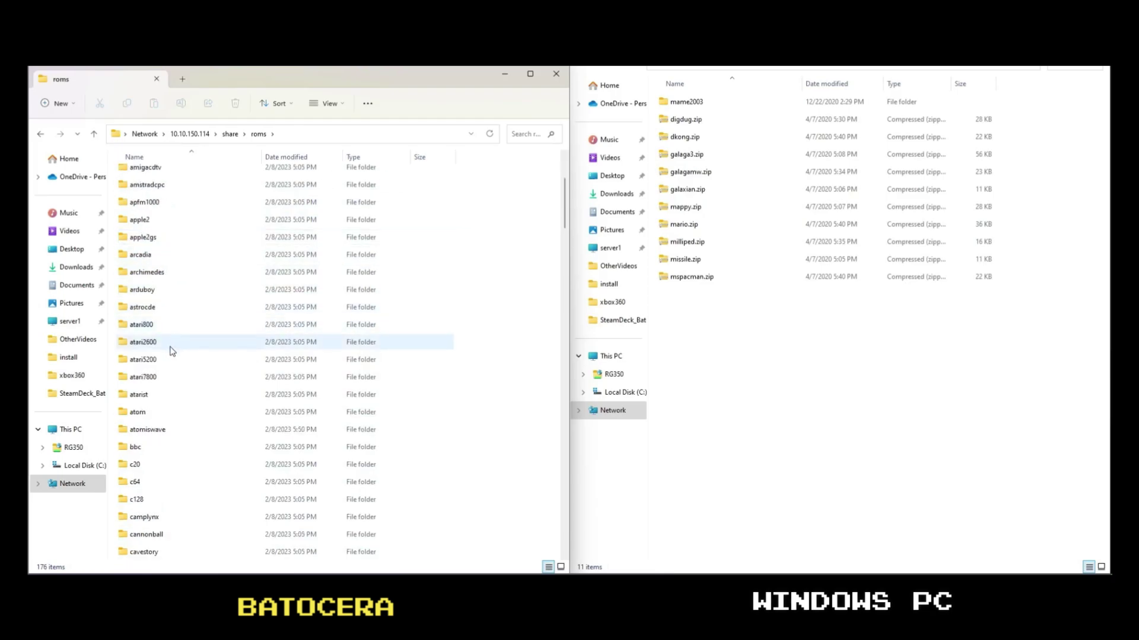
{"action": "double_click", "coordinate": [170, 342]}
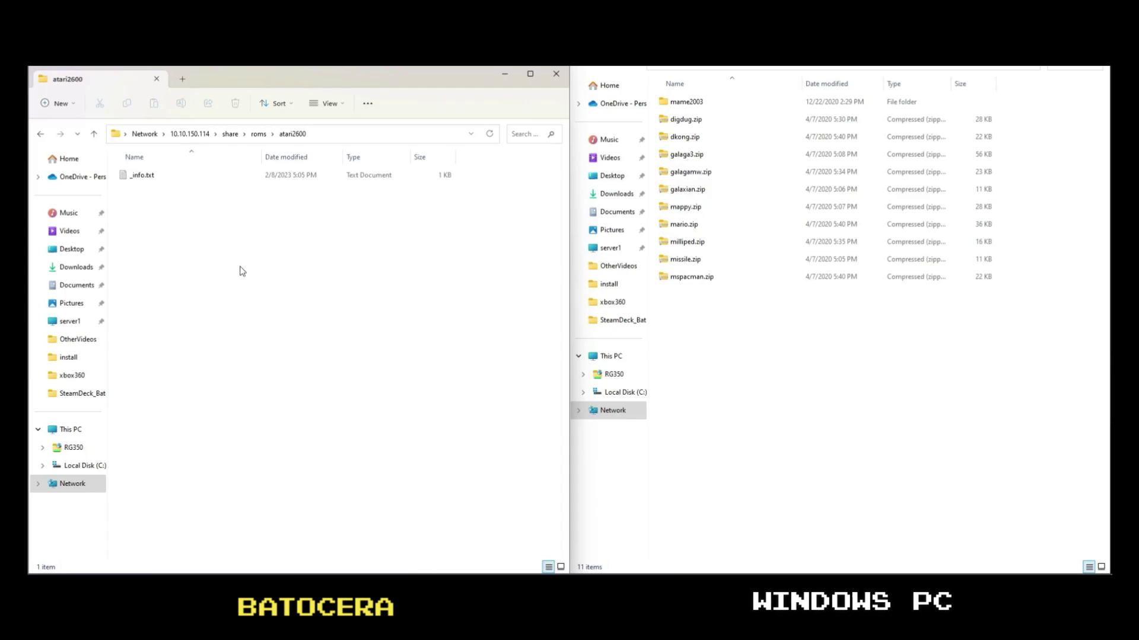
{"action": "left_click", "coordinate": [149, 183]}
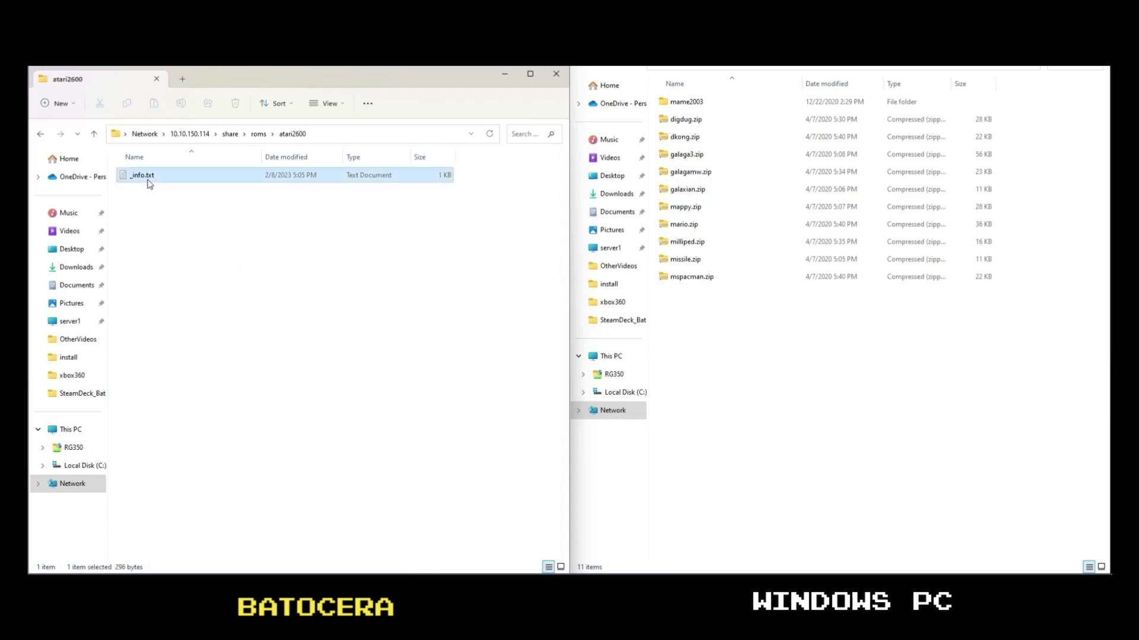
{"action": "double_click", "coordinate": [149, 182]}
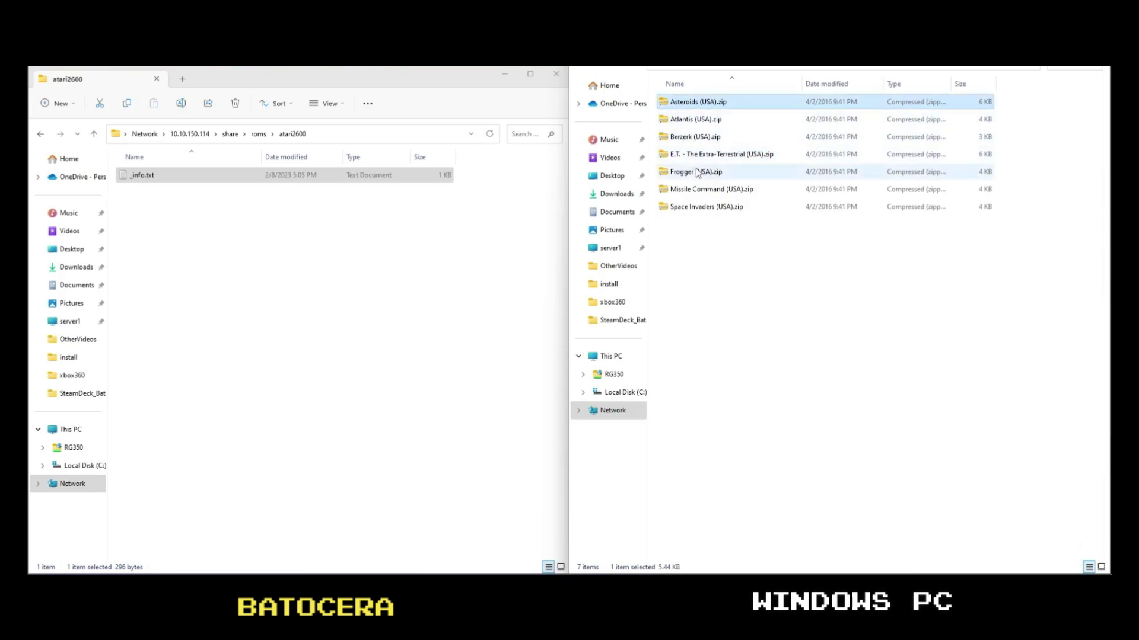
- Select all seven Atari 2600 zips and copy them into the share's atari2600 folder
{"action": "left_click", "coordinate": [709, 209], "text": "shift"}
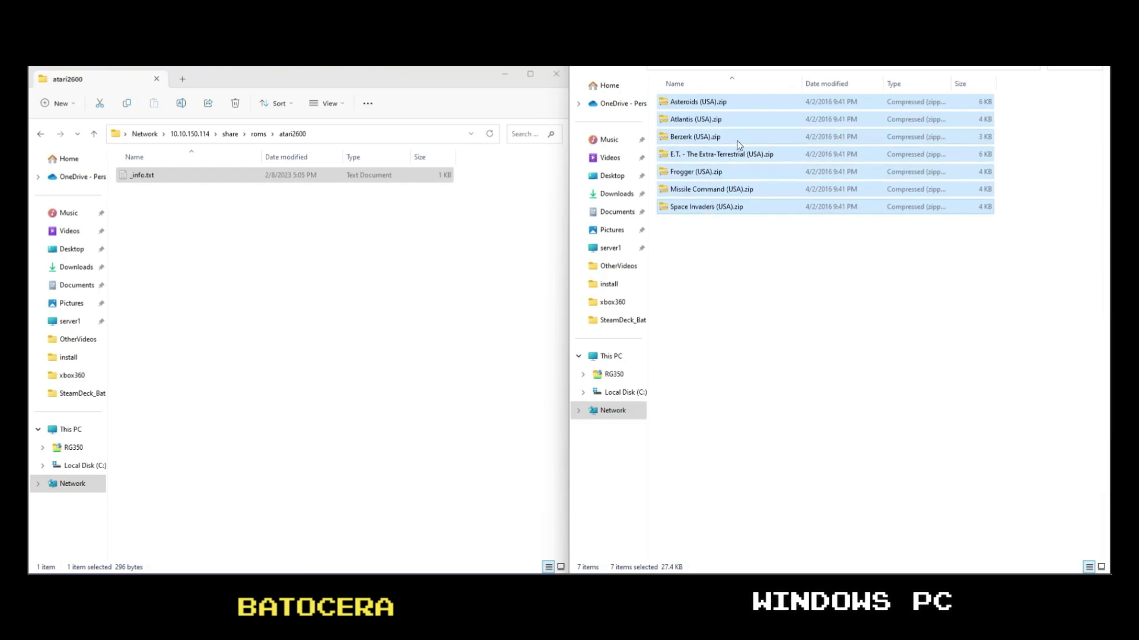
{"action": "left_click_drag", "start_coordinate": [737, 142], "coordinate": [271, 225]}
{"action": "left_click", "coordinate": [306, 266]}
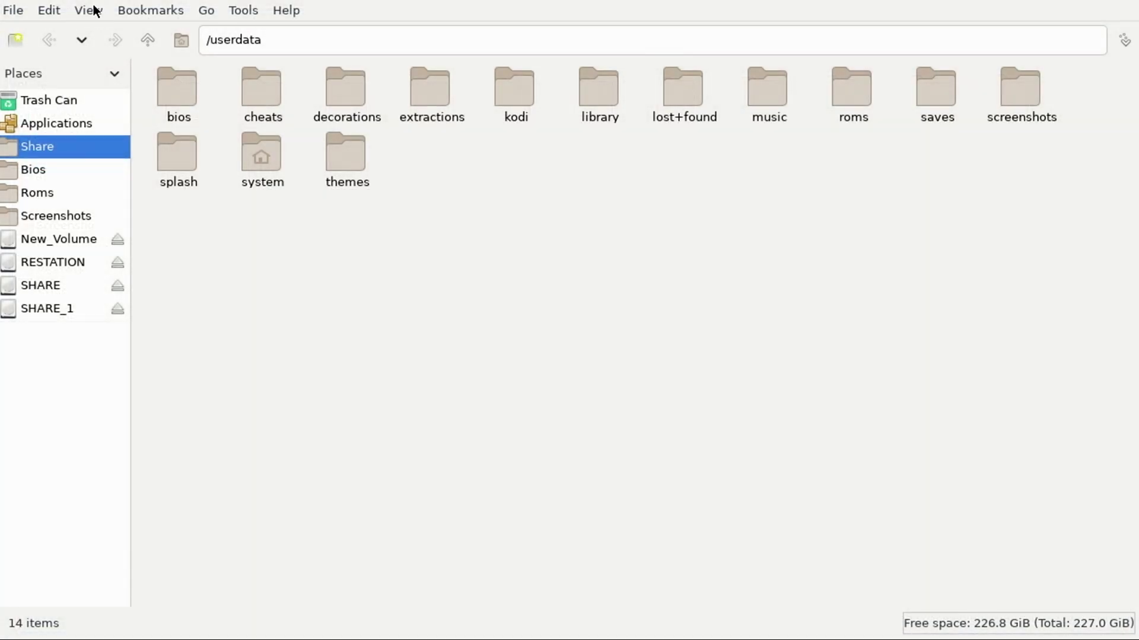
- Switch to Dual Pane Mode, open SHARE_1 > roms, and copy atomiswave into /userdata/roms
{"action": "left_click", "coordinate": [93, 10]}
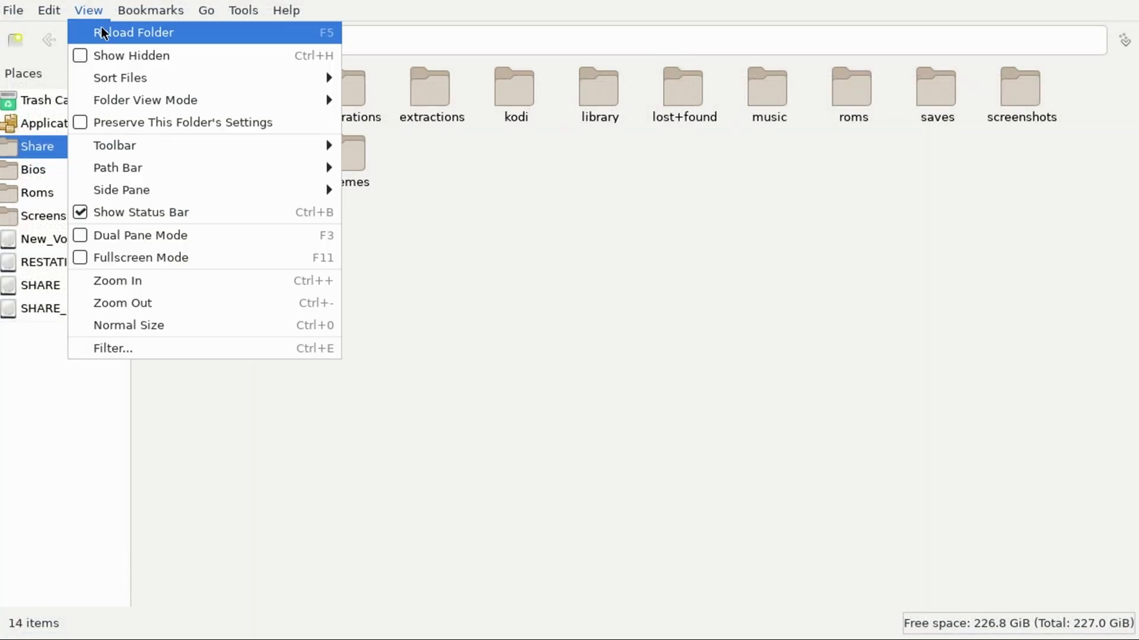
{"action": "mouse_move", "coordinate": [126, 195]}
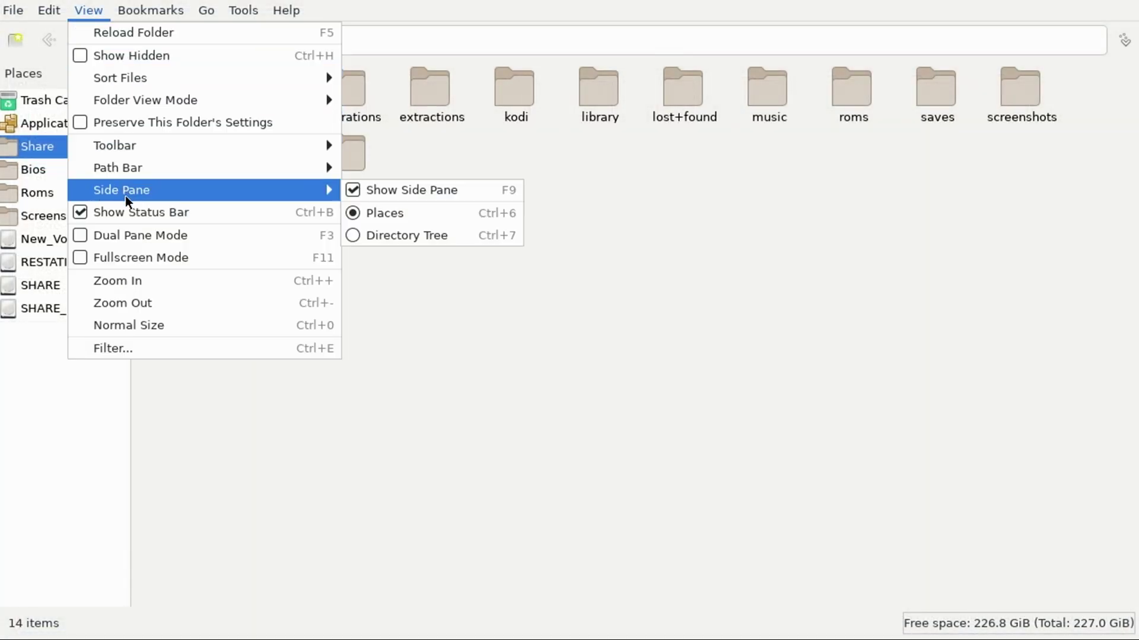
{"action": "left_click", "coordinate": [126, 237]}
{"action": "left_click", "coordinate": [45, 341]}
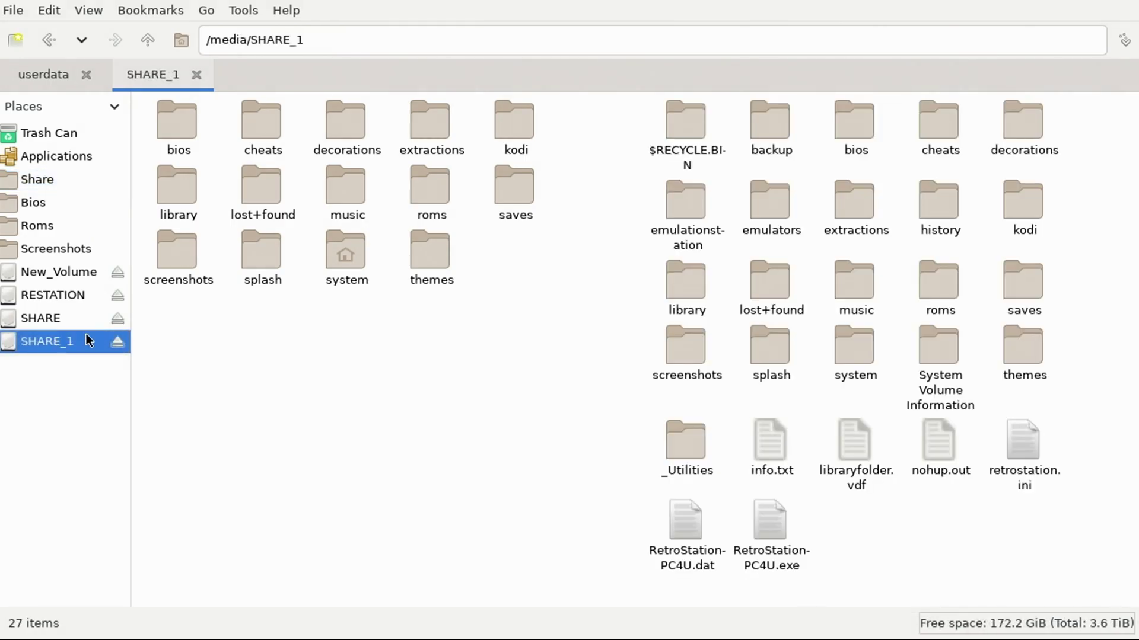
{"action": "double_click", "coordinate": [943, 295]}
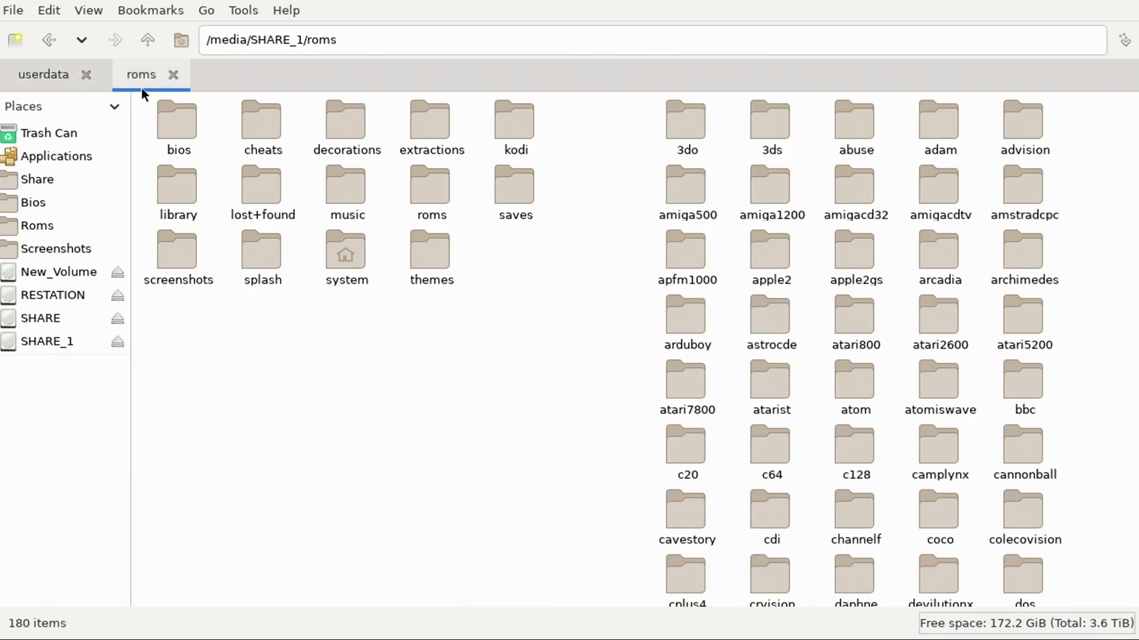
{"action": "left_click_drag", "start_coordinate": [939, 386], "coordinate": [37, 225]}
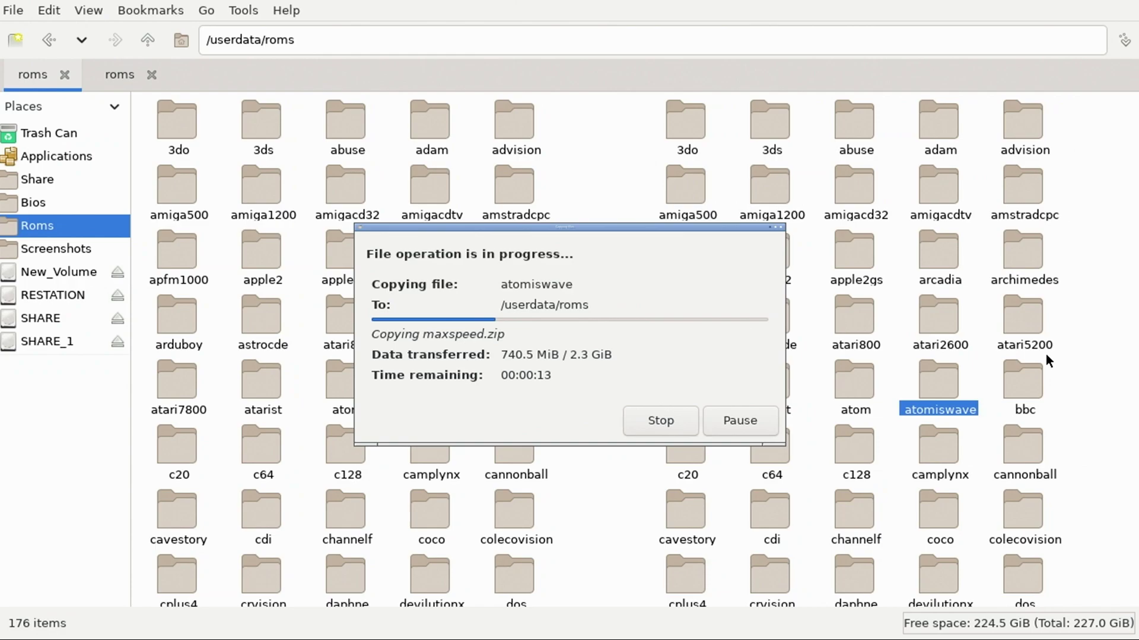
{"action": "left_click", "coordinate": [14, 10]}
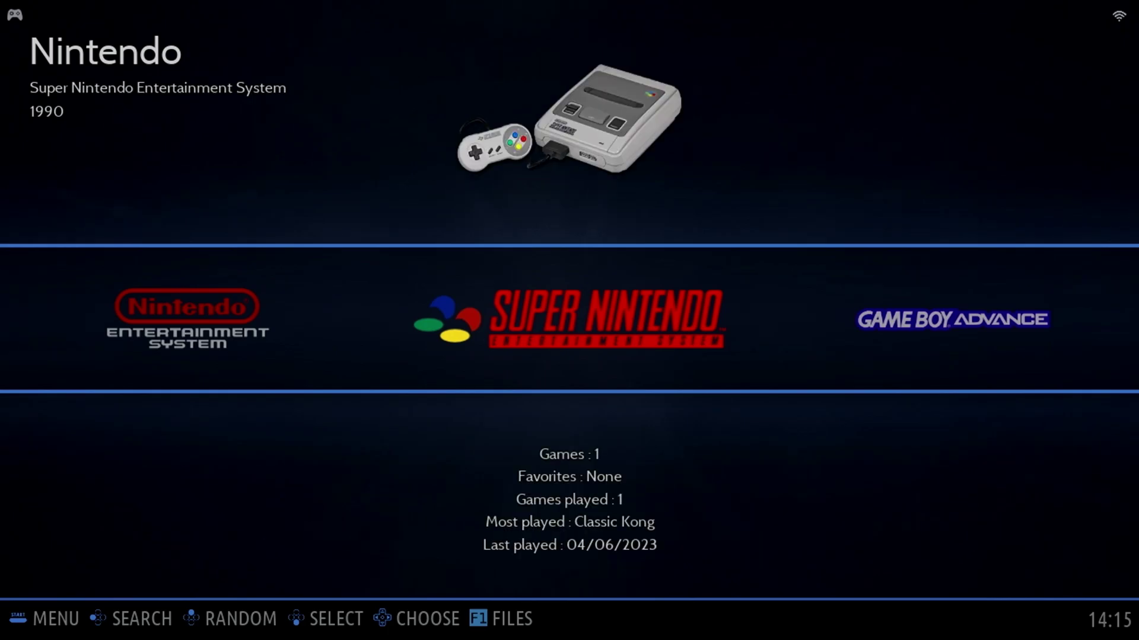
- Run Game Settings > Update Gamelists so Commodore 64 shows Games: 1 in the carousel
{"action": "key", "text": "Right"}
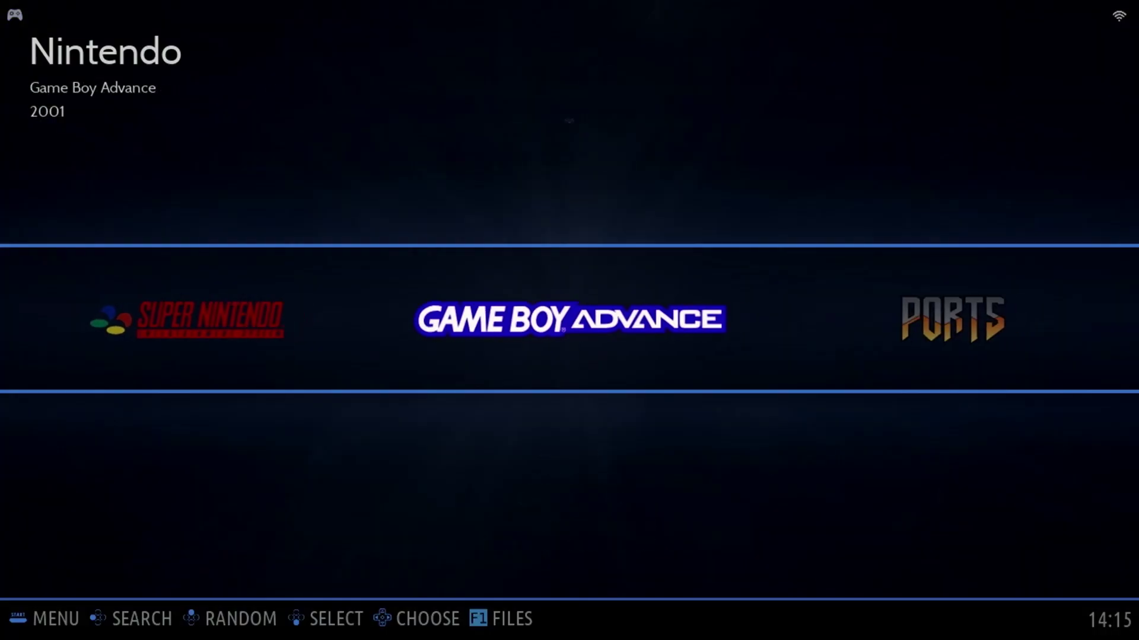
{"action": "key", "text": "Right"}
{"action": "key", "text": "Right"}
{"action": "key", "text": "Right"}
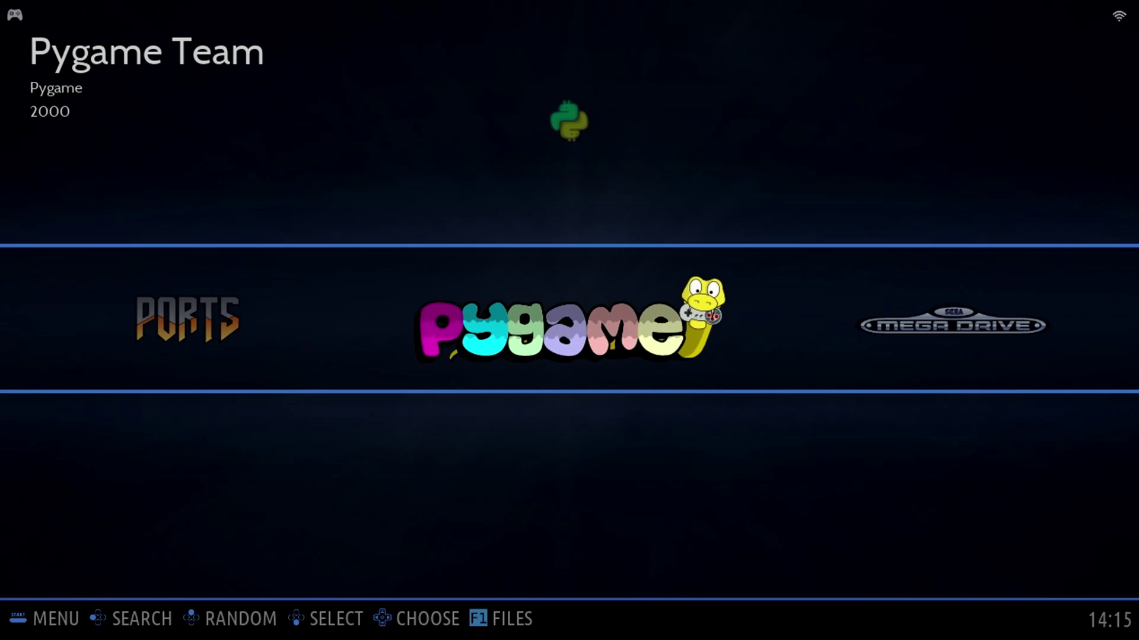
{"action": "key", "text": "Right"}
{"action": "key", "text": "Right"}
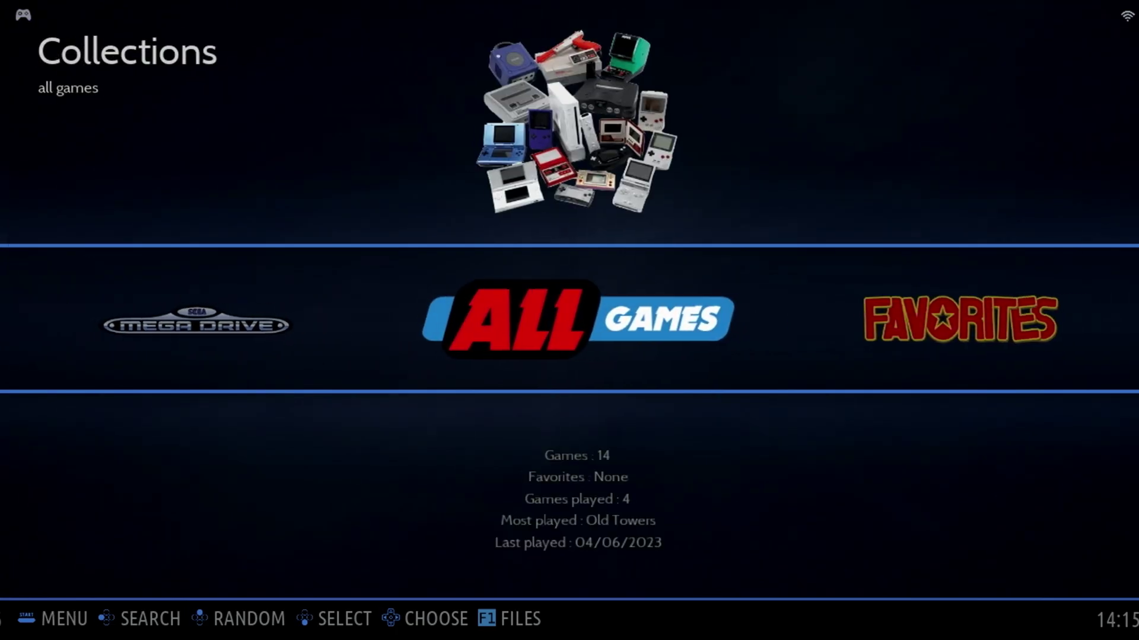
{"action": "key", "text": "Return"}
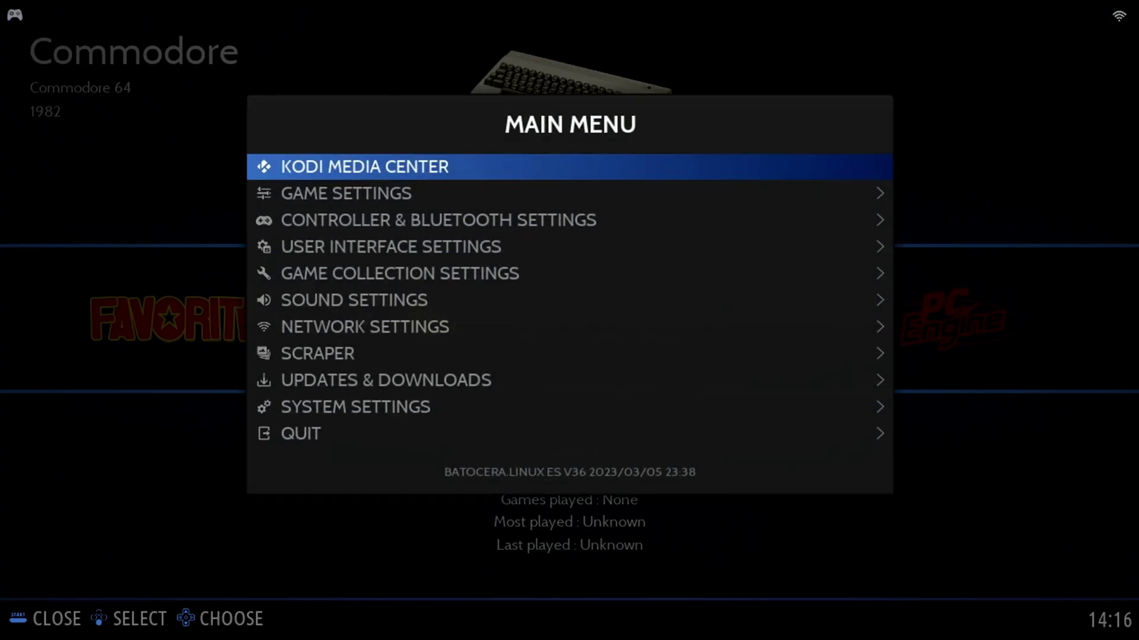
{"action": "key", "text": "Down"}
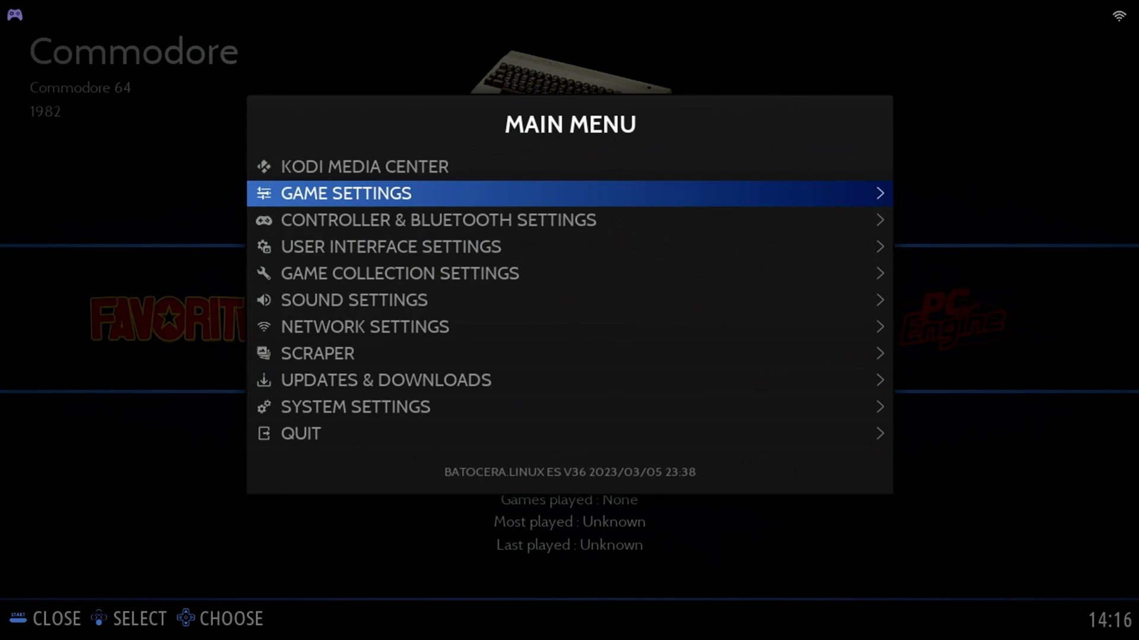
{"action": "key", "text": "Return"}
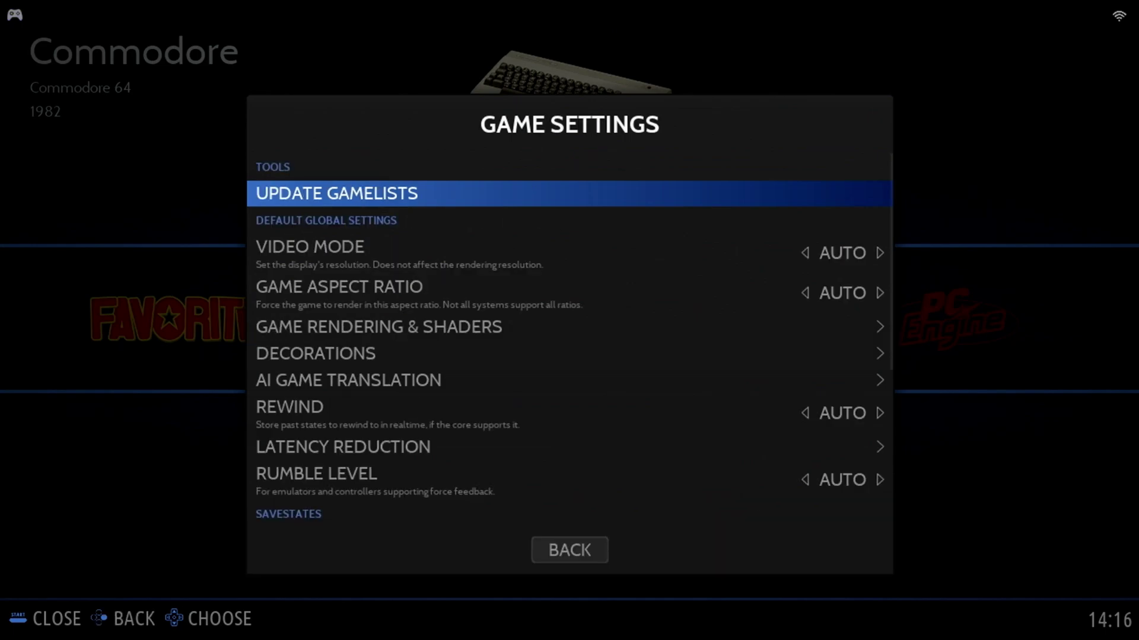
{"action": "key", "text": "Return"}
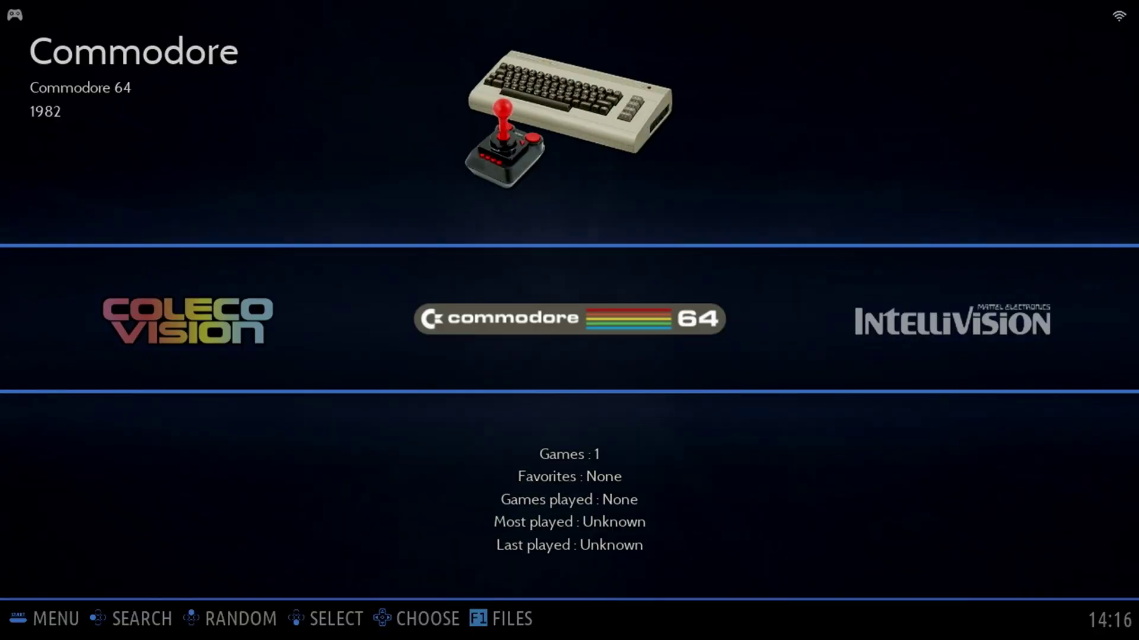
- Move through the system carousel to Nintendo GameCube and open its four-game list
{"action": "key", "text": "Right"}
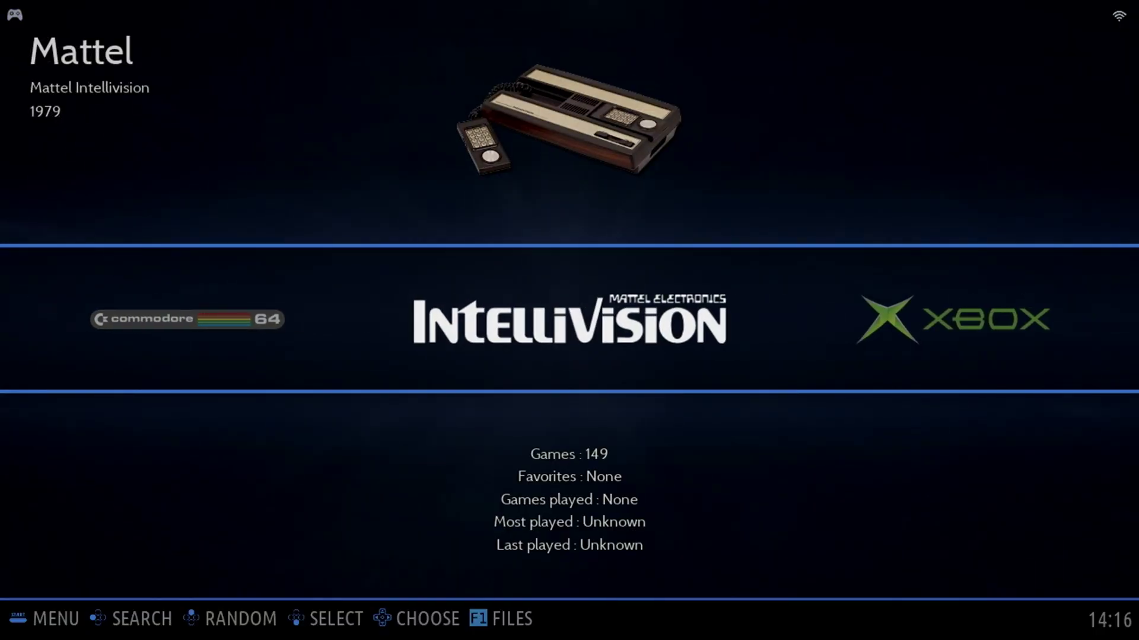
{"action": "key", "text": "Right"}
{"action": "key", "text": "Right"}
{"action": "key", "text": "Right"}
{"action": "key", "text": "Right"}
{"action": "key", "text": "Right"}
{"action": "key", "text": "Right"}
{"action": "key", "text": "Right"}
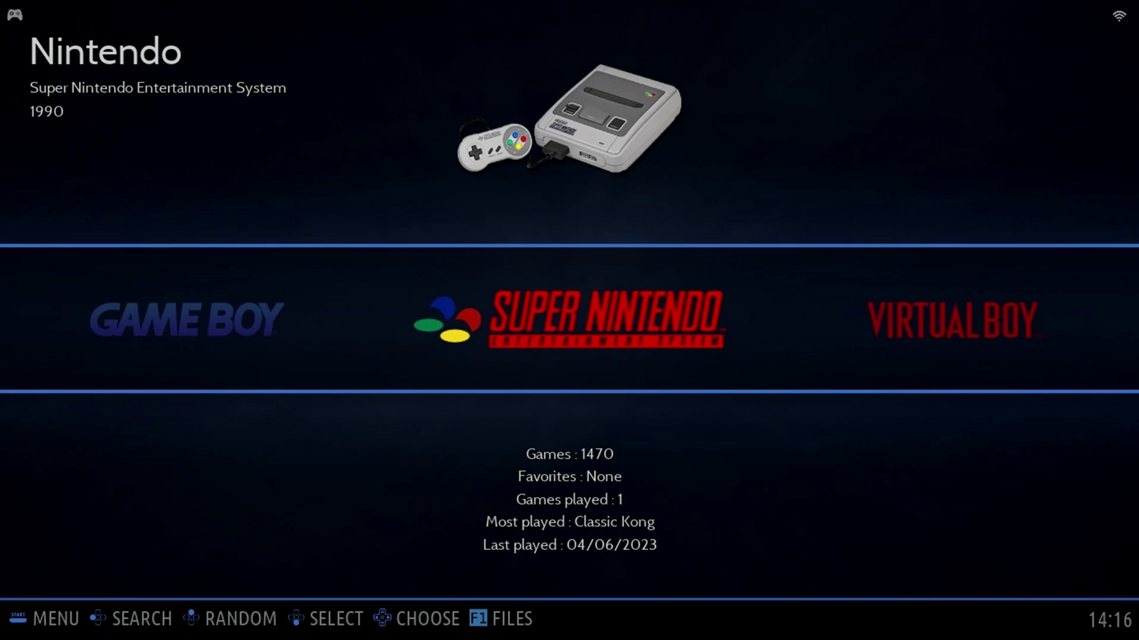
{"action": "key", "text": "Right"}
{"action": "key", "text": "Right"}
{"action": "key", "text": "Right"}
{"action": "key", "text": "Right"}
{"action": "key", "text": "Right"}
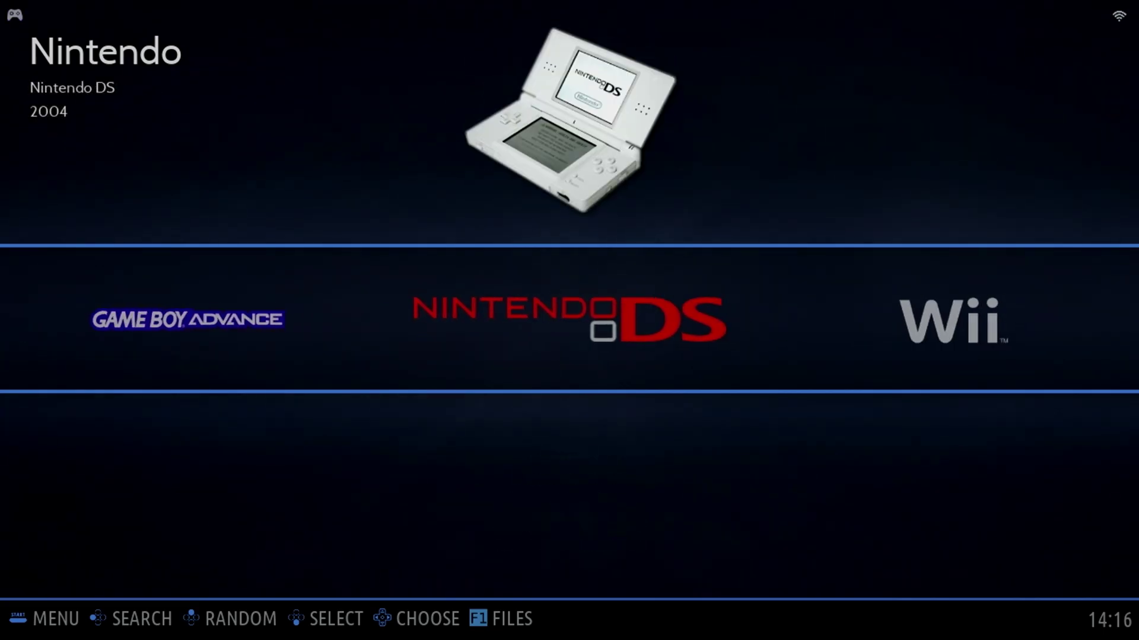
{"action": "key", "text": "Right"}
{"action": "key", "text": "Right"}
{"action": "key", "text": "Right"}
{"action": "key", "text": "Right"}
{"action": "key", "text": "Right"}
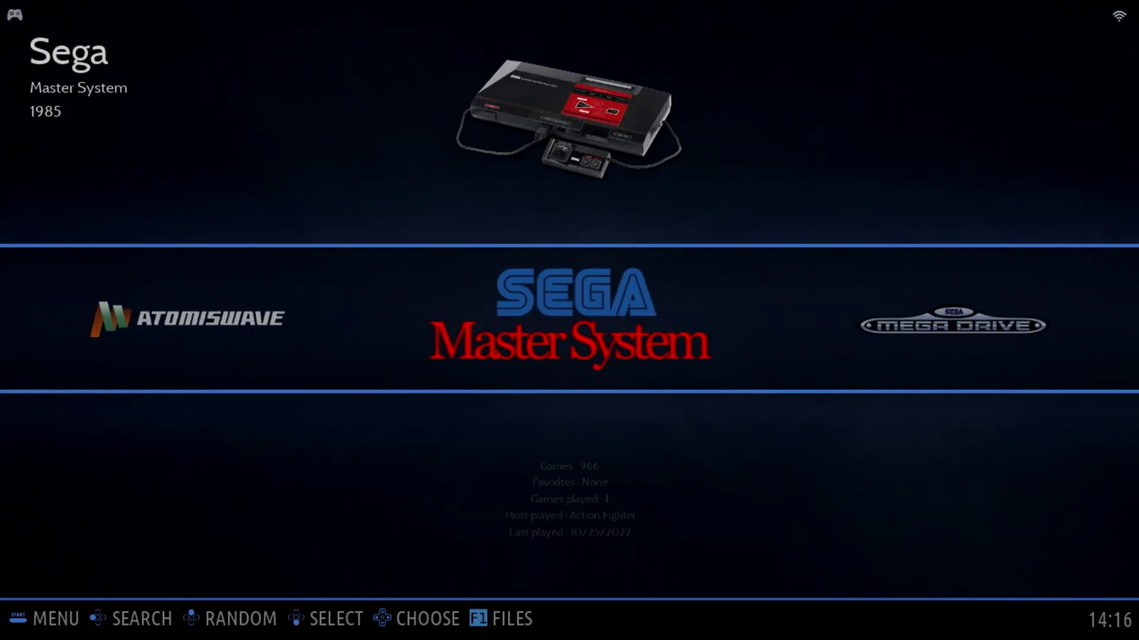
{"action": "key", "text": "Right"}
{"action": "key", "text": "Right"}
{"action": "key", "text": "Right"}
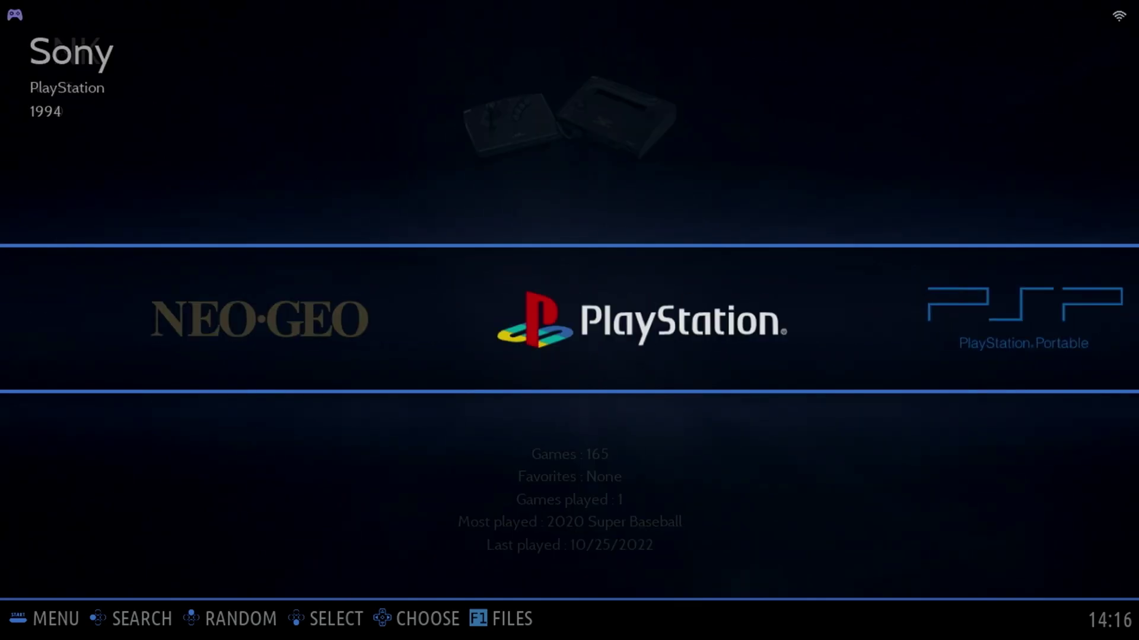
{"action": "key", "text": "Right"}
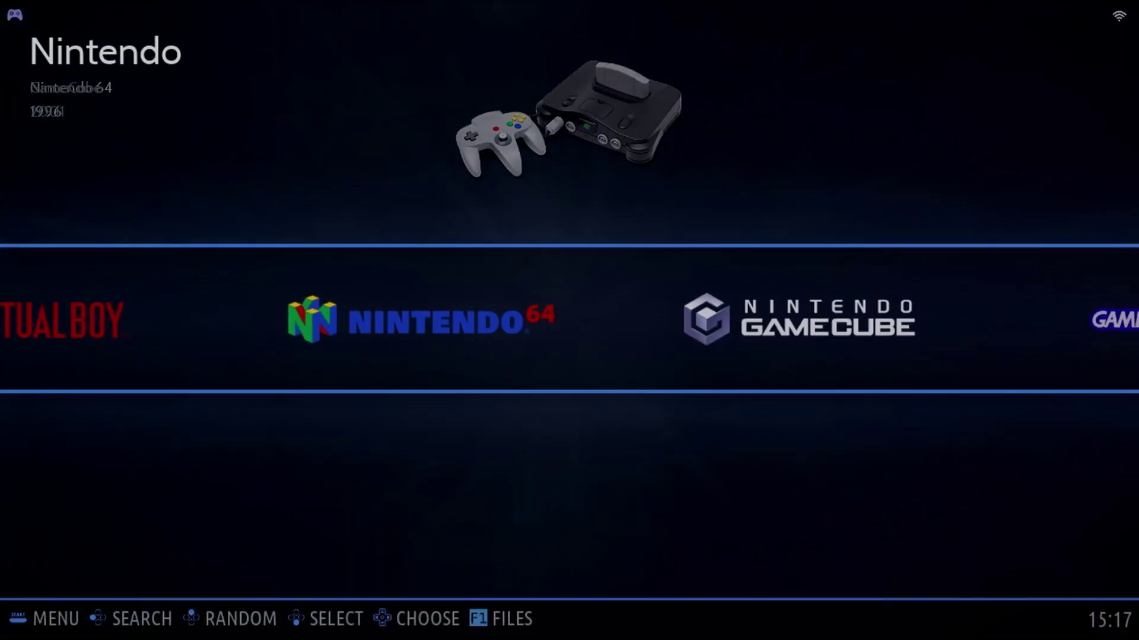
{"action": "key", "text": "Return"}
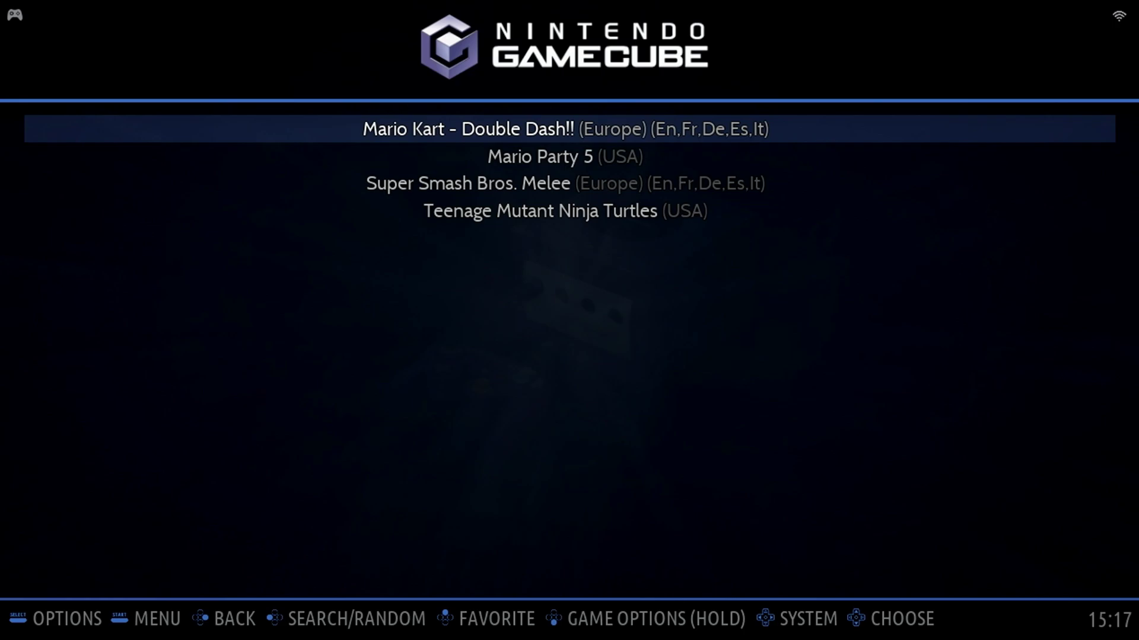
- Scrape the GameCube games with the Scraper's source set to TheGamesDB
{"action": "key", "text": "Escape"}
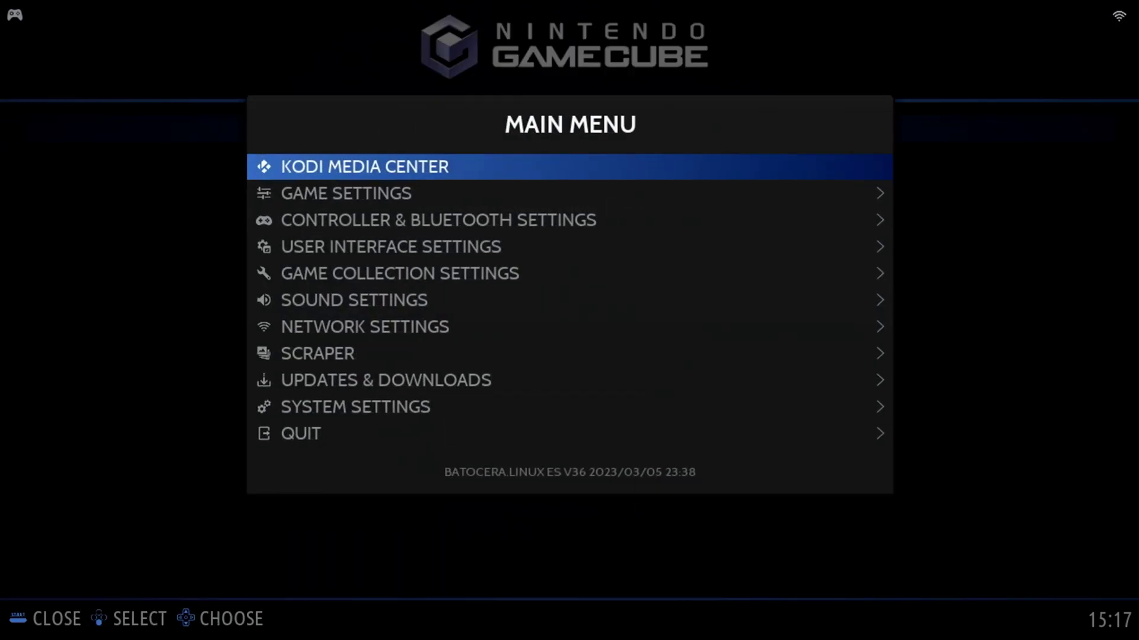
{"action": "key", "text": "Down"}
{"action": "key", "text": "Down"}
{"action": "key", "text": "Down"}
{"action": "key", "text": "Down"}
{"action": "key", "text": "Down"}
{"action": "key", "text": "Down"}
{"action": "key", "text": "Down"}
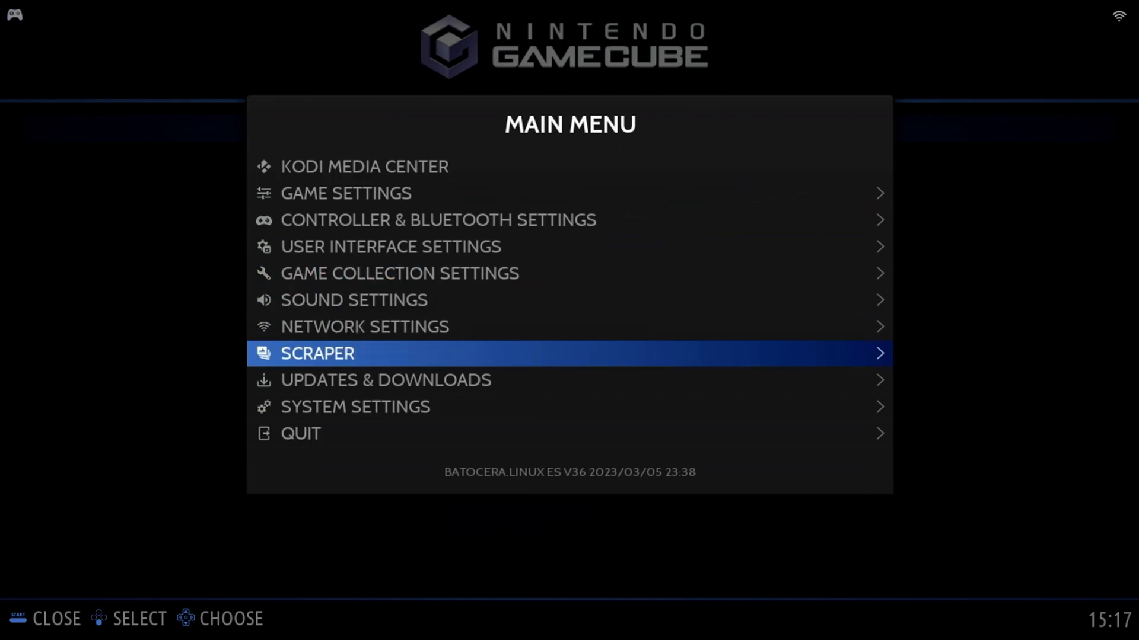
{"action": "key", "text": "Return"}
{"action": "key", "text": "Right"}
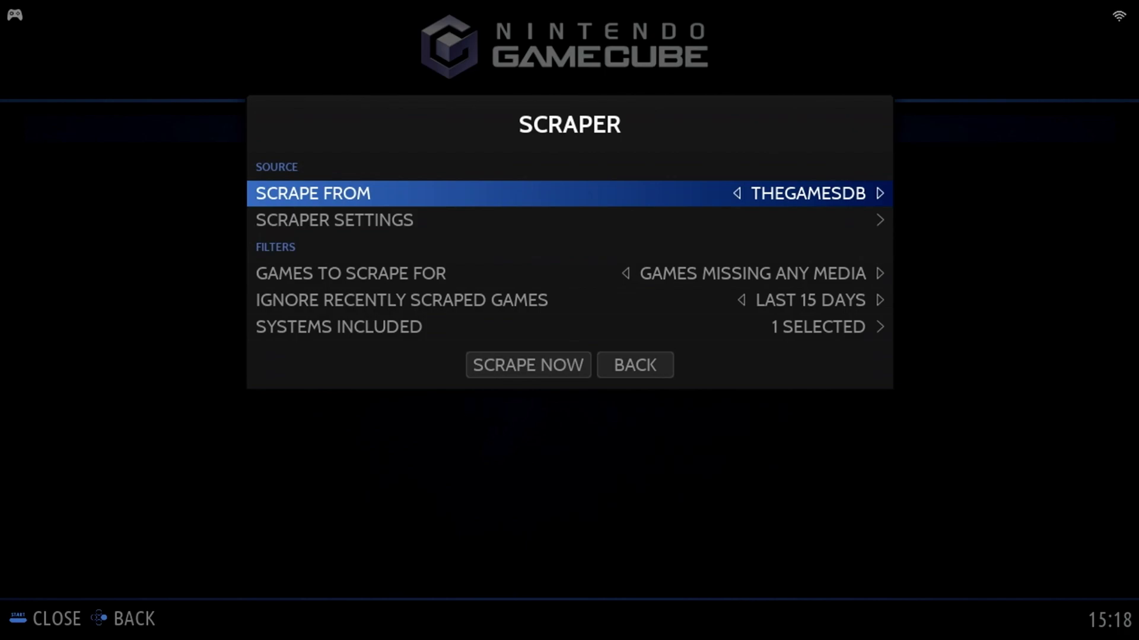
{"action": "key", "text": "Down"}
{"action": "key", "text": "Down"}
{"action": "key", "text": "Down"}
{"action": "key", "text": "Down"}
{"action": "key", "text": "Down"}
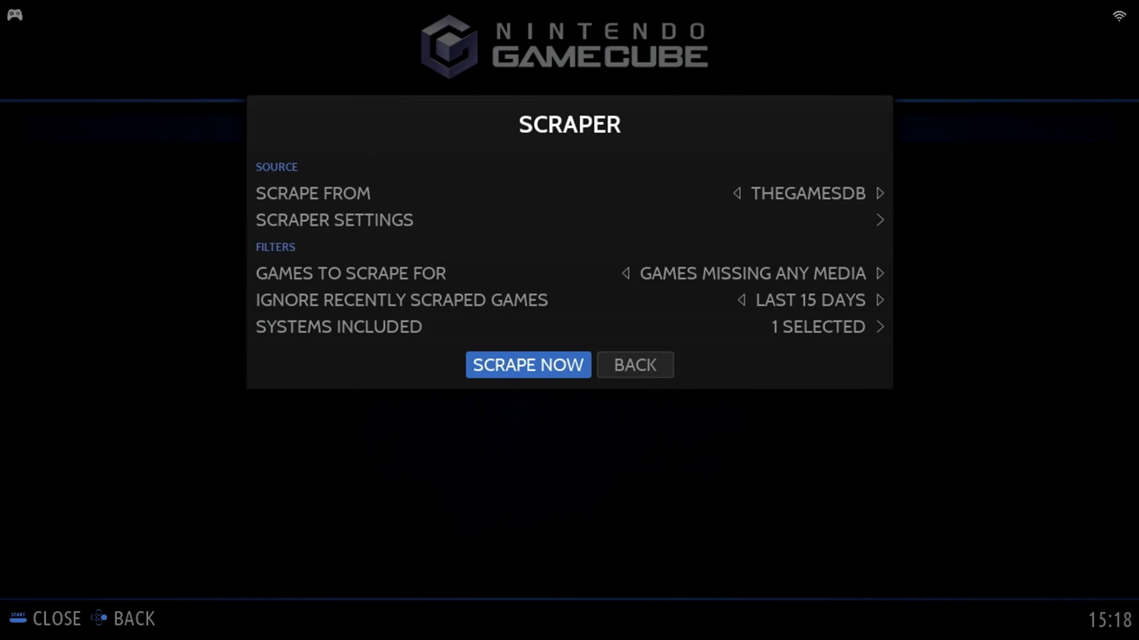
{"action": "key", "text": "Return"}
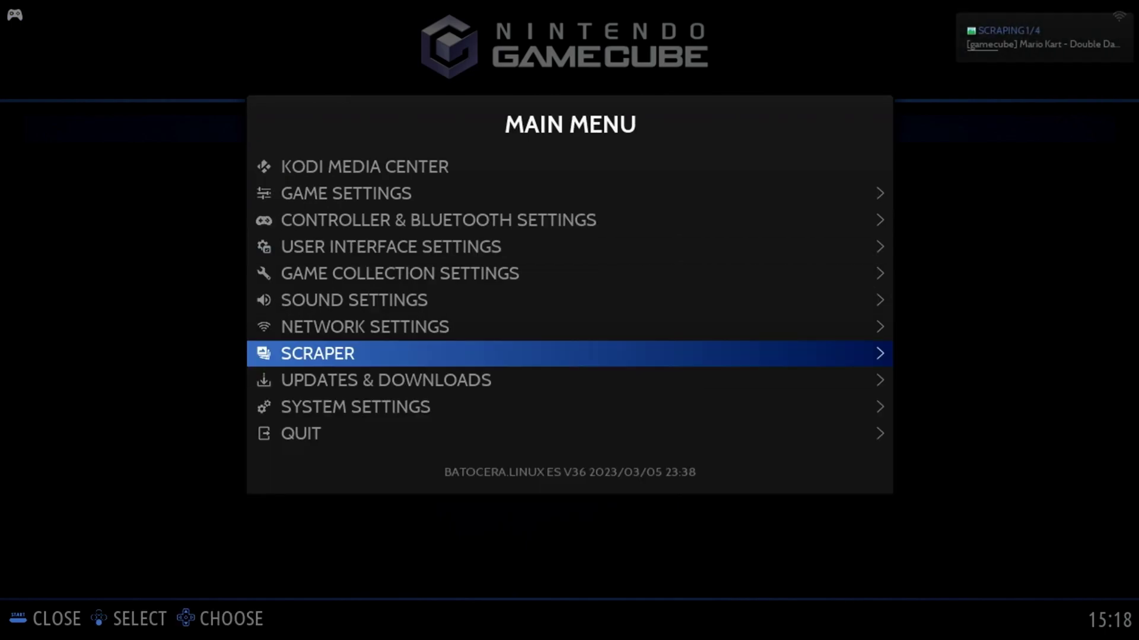
- Update the gamelists and preview scraped Mario Party 5 and Super Smash Bros. Melee details
{"action": "key", "text": "Escape"}
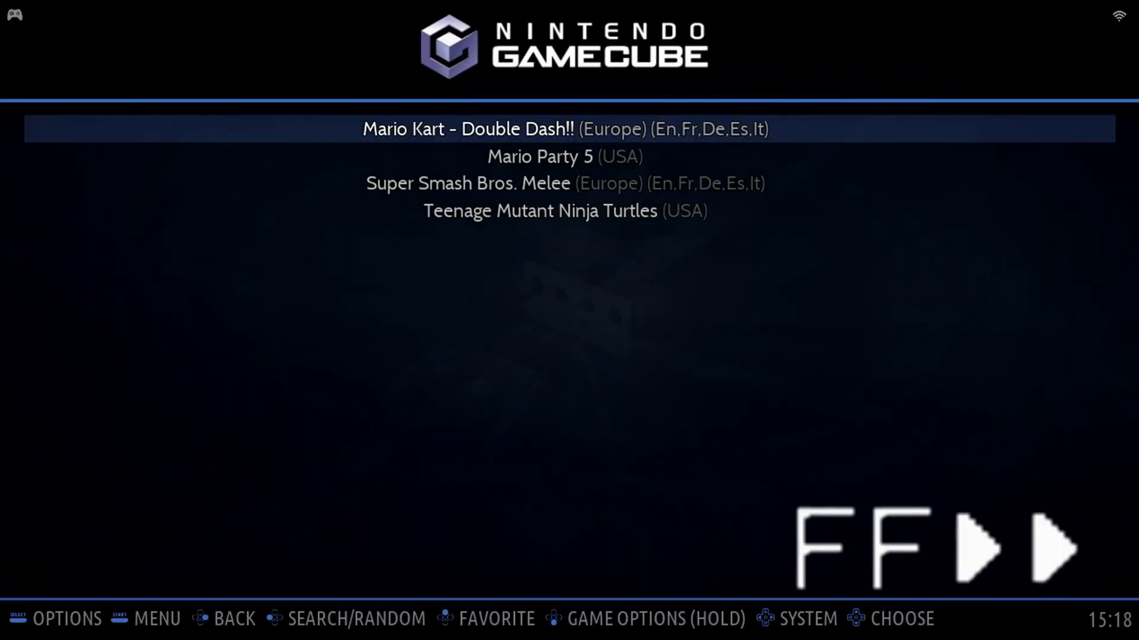
{"action": "key", "text": "BackSpace"}
{"action": "key", "text": "Return"}
{"action": "key", "text": "Return"}
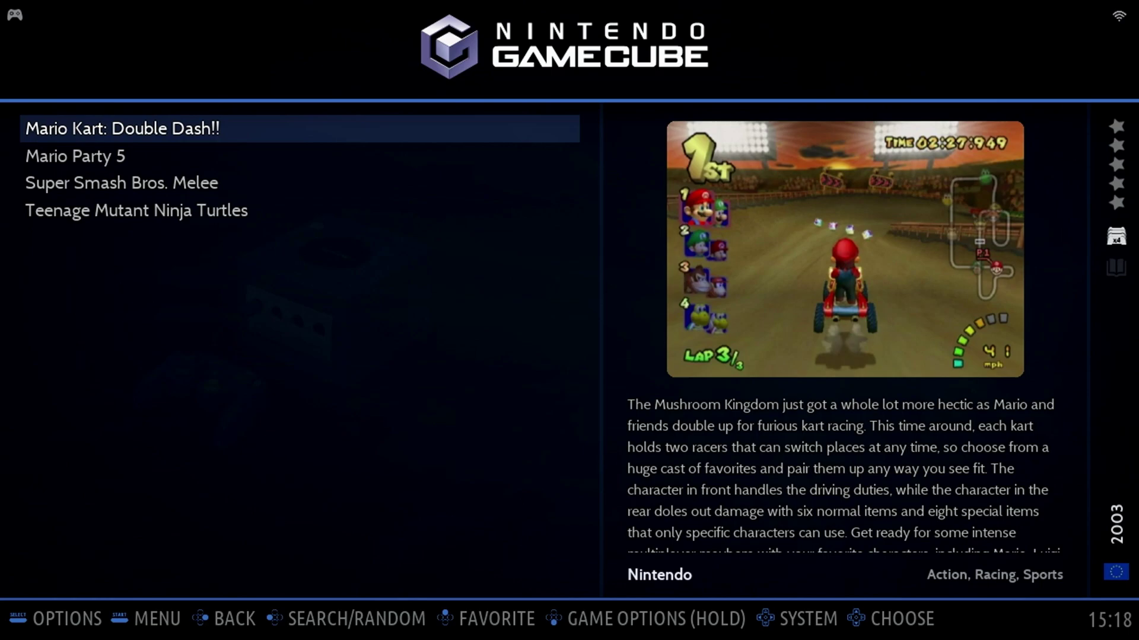
{"action": "key", "text": "Down"}
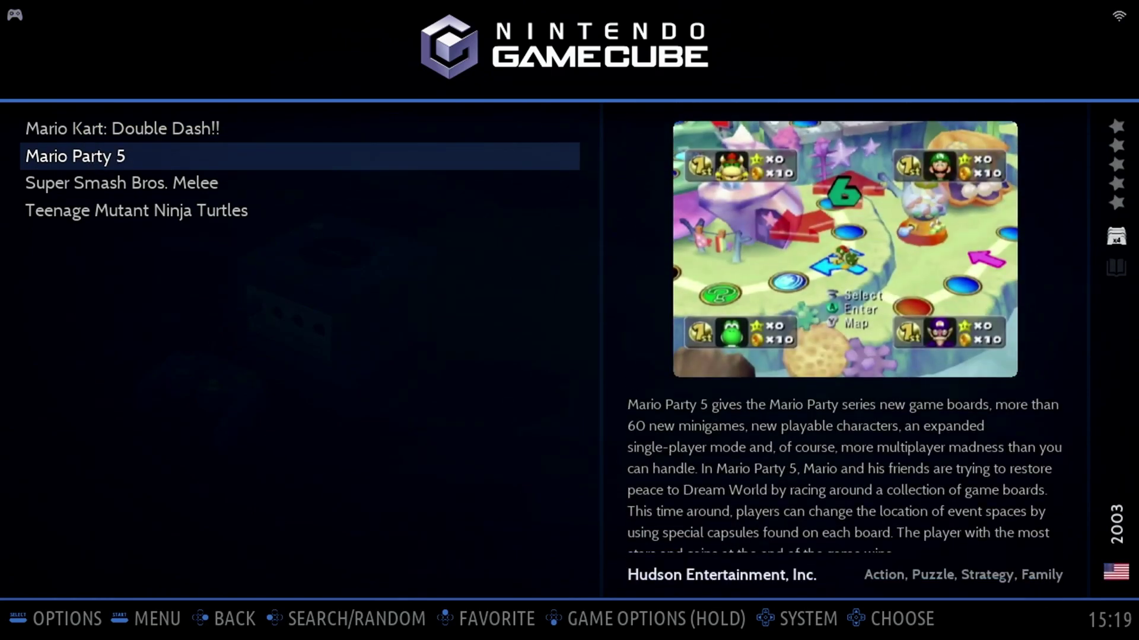
{"action": "key", "text": "Down"}
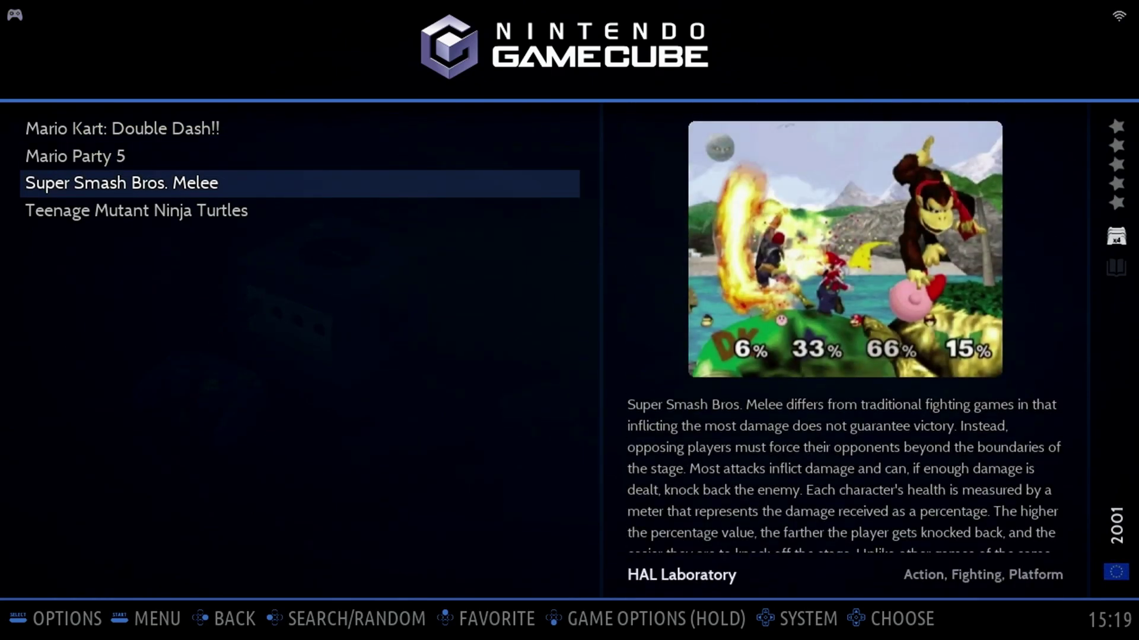
{"action": "key", "text": "Down"}
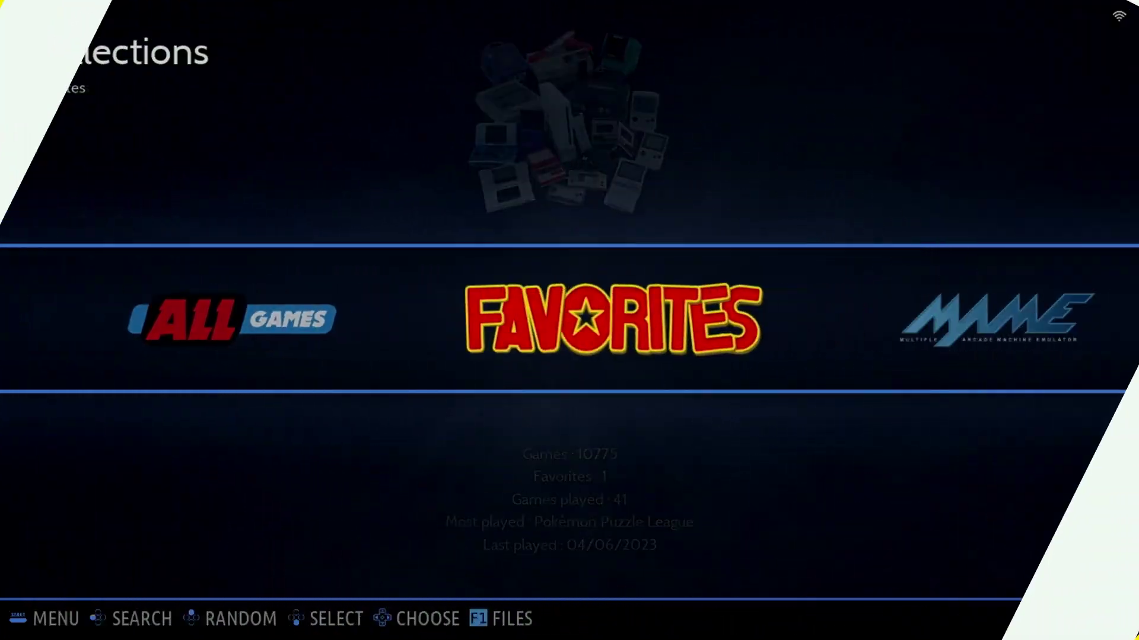
- Open the MAME arcade game grid and browse down its rows
{"action": "key", "text": "Right"}
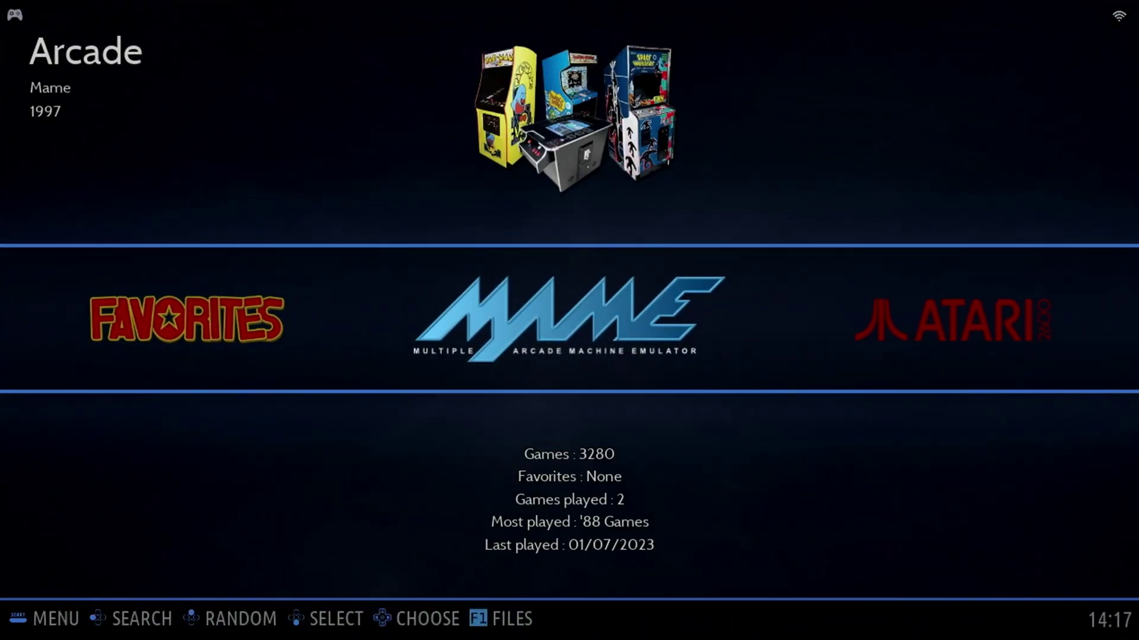
{"action": "key", "text": "Return"}
{"action": "key", "text": "Down"}
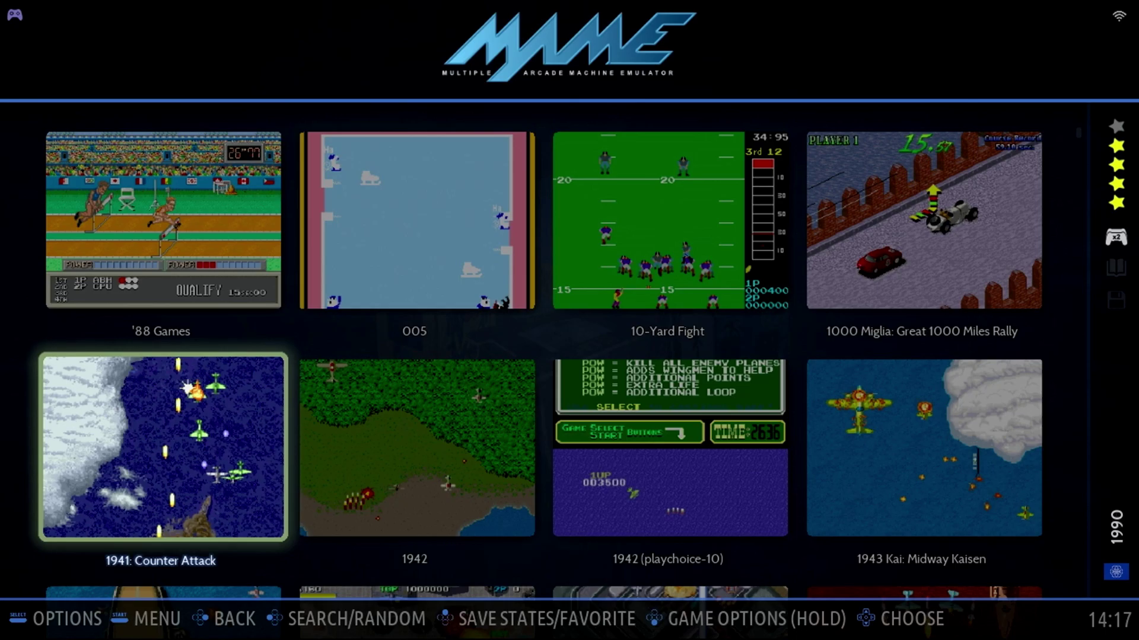
{"action": "key", "text": "Down"}
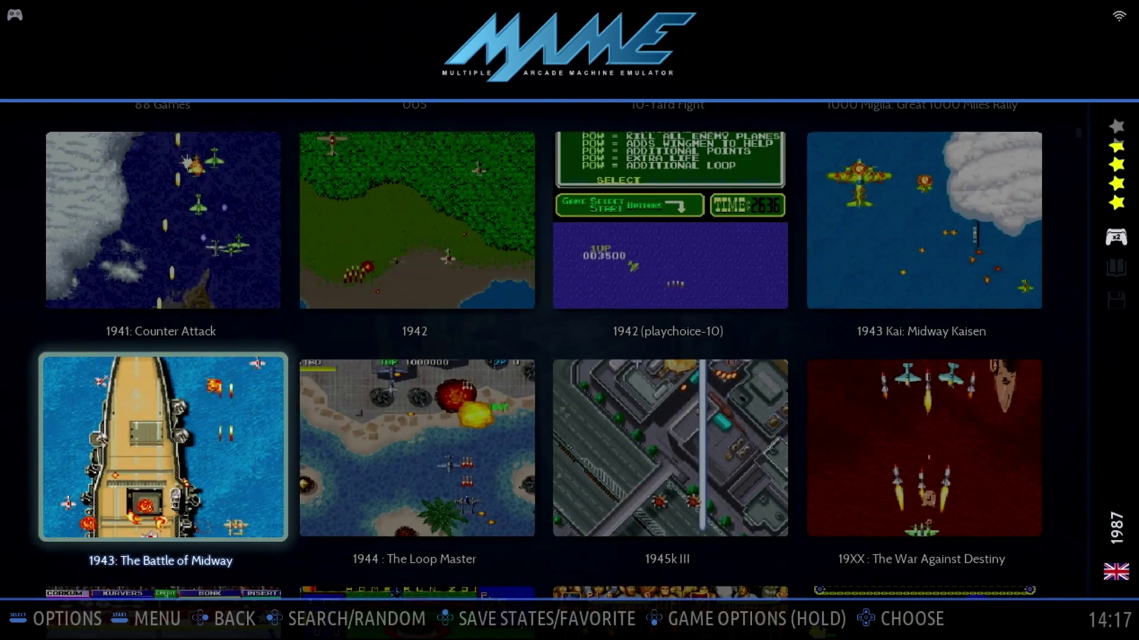
{"action": "key", "text": "Down"}
{"action": "key", "text": "Down"}
{"action": "key", "text": "Down"}
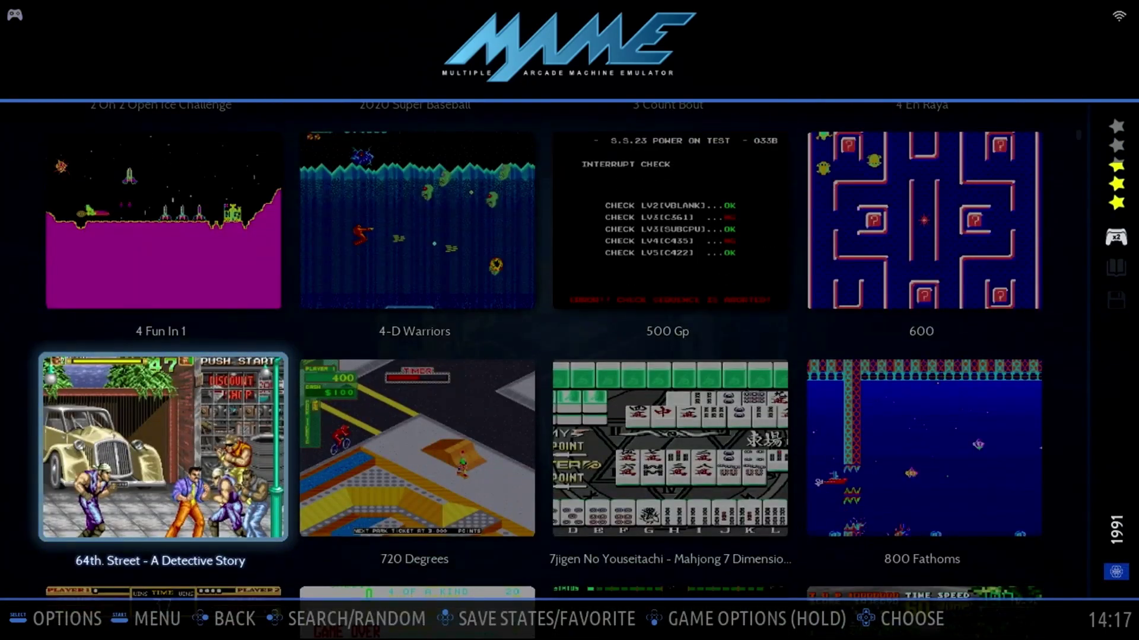
- Set MAME's Gamelist View Style to Detailed and preview 720 Degrees through 9 Ball Shootout
{"action": "key", "text": "space"}
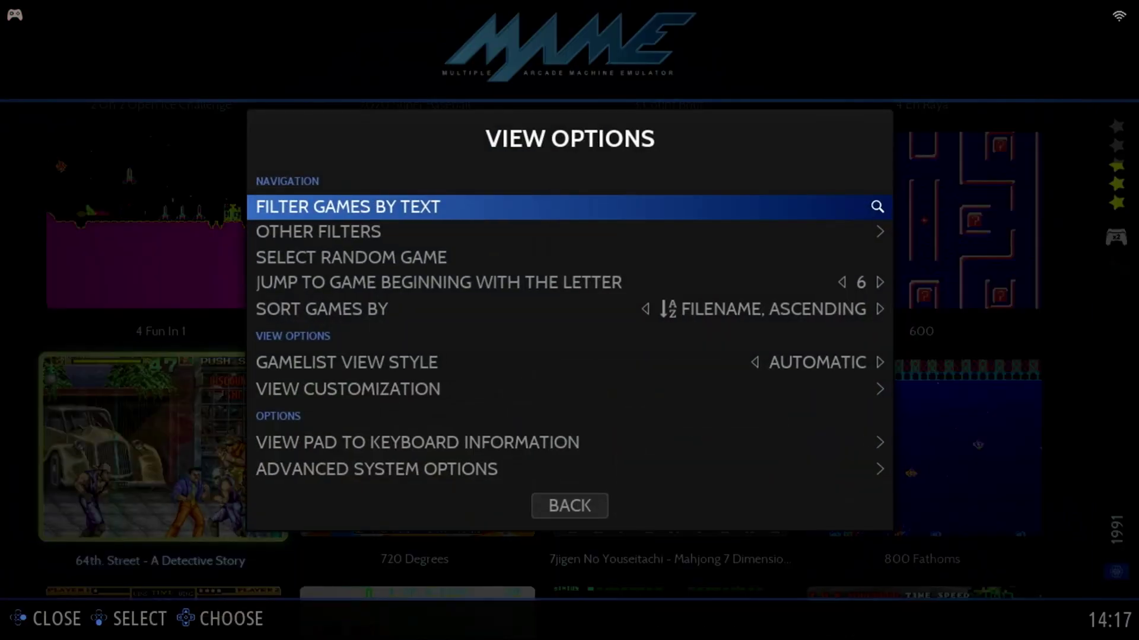
{"action": "key", "text": "Down"}
{"action": "key", "text": "Down"}
{"action": "key", "text": "Down"}
{"action": "key", "text": "Down"}
{"action": "key", "text": "Down"}
{"action": "key", "text": "Return"}
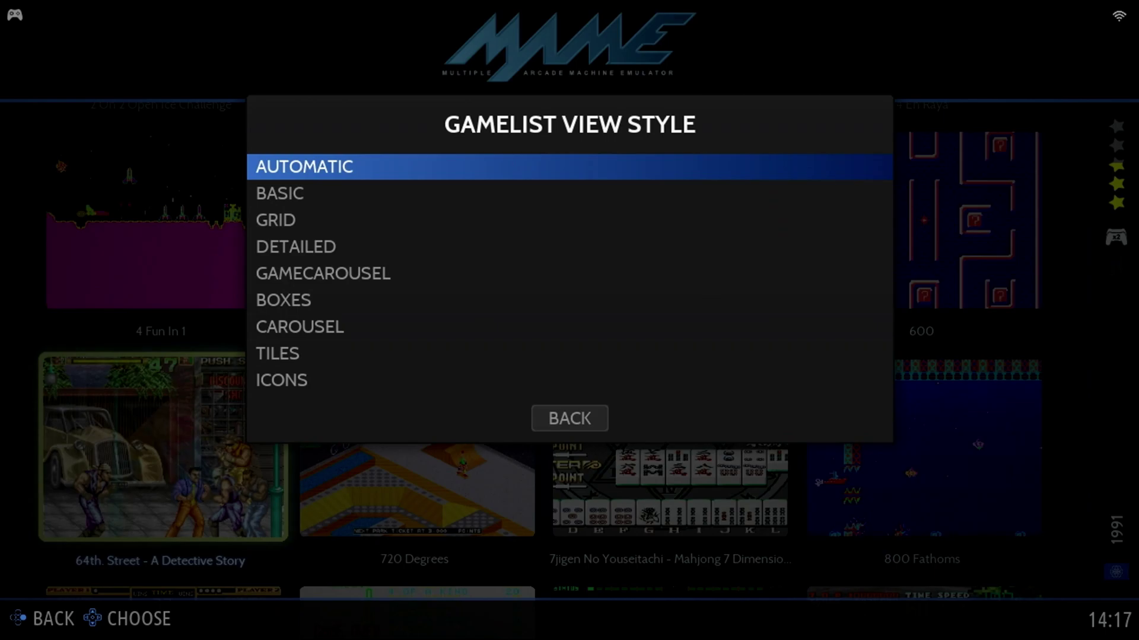
{"action": "key", "text": "Down"}
{"action": "key", "text": "Down"}
{"action": "key", "text": "Down"}
{"action": "key", "text": "Return"}
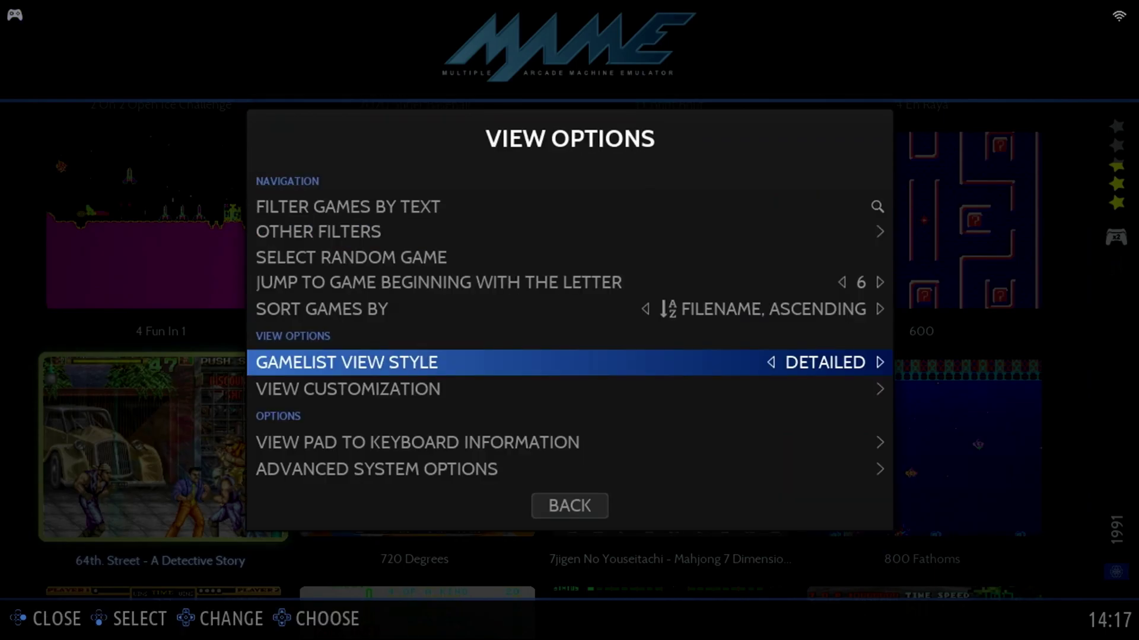
{"action": "key", "text": "Escape"}
{"action": "key", "text": "Down"}
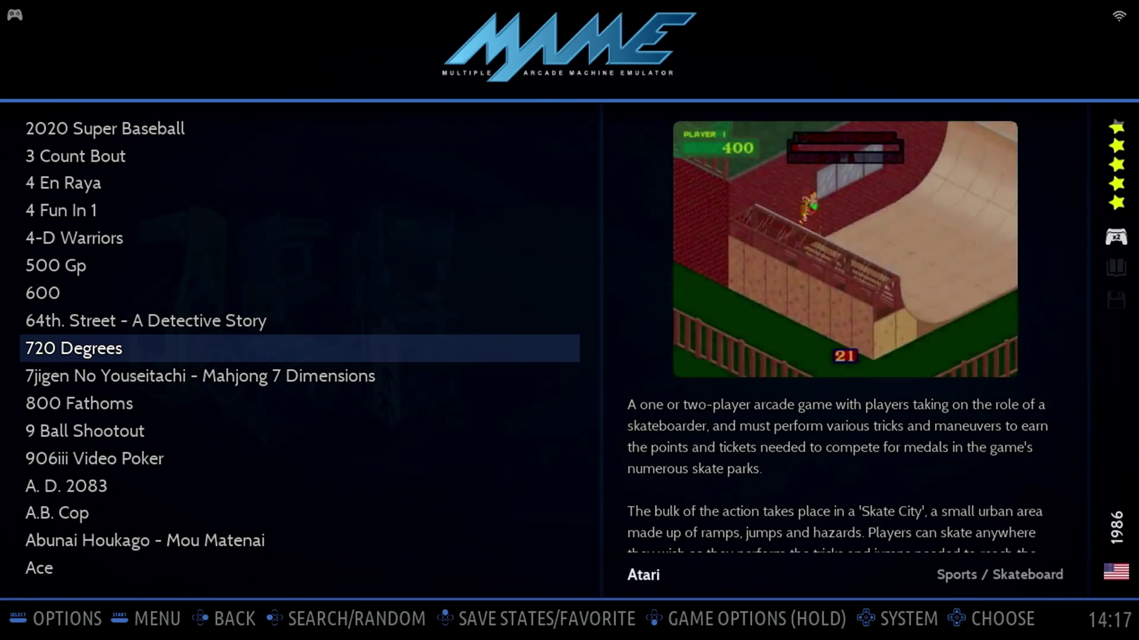
{"action": "key", "text": "Down"}
{"action": "key", "text": "Down"}
{"action": "key", "text": "Down"}
{"action": "key", "text": "Return"}
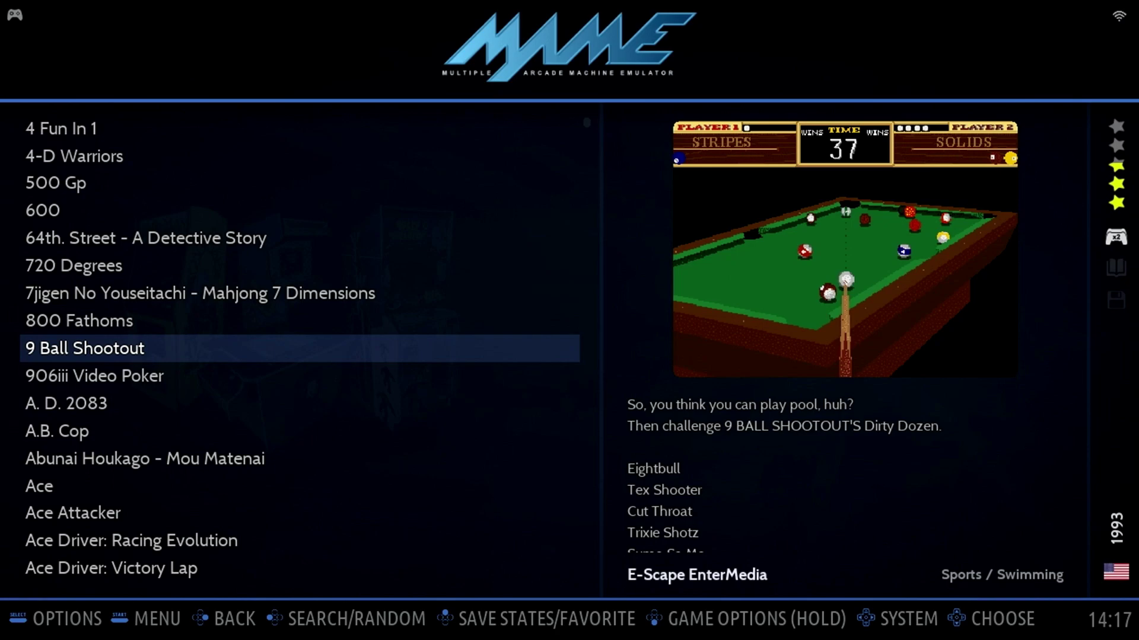
- Jump the MAME list to games starting with G and highlight Galaga
{"action": "key", "text": "space"}
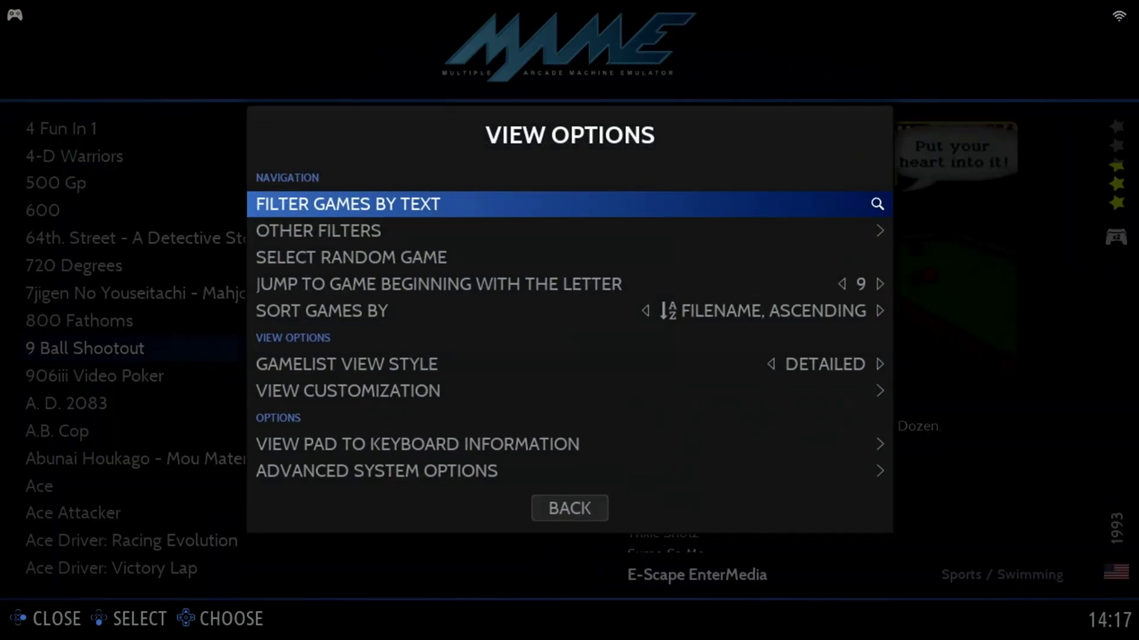
{"action": "key", "text": "Down"}
{"action": "key", "text": "Down"}
{"action": "key", "text": "Down"}
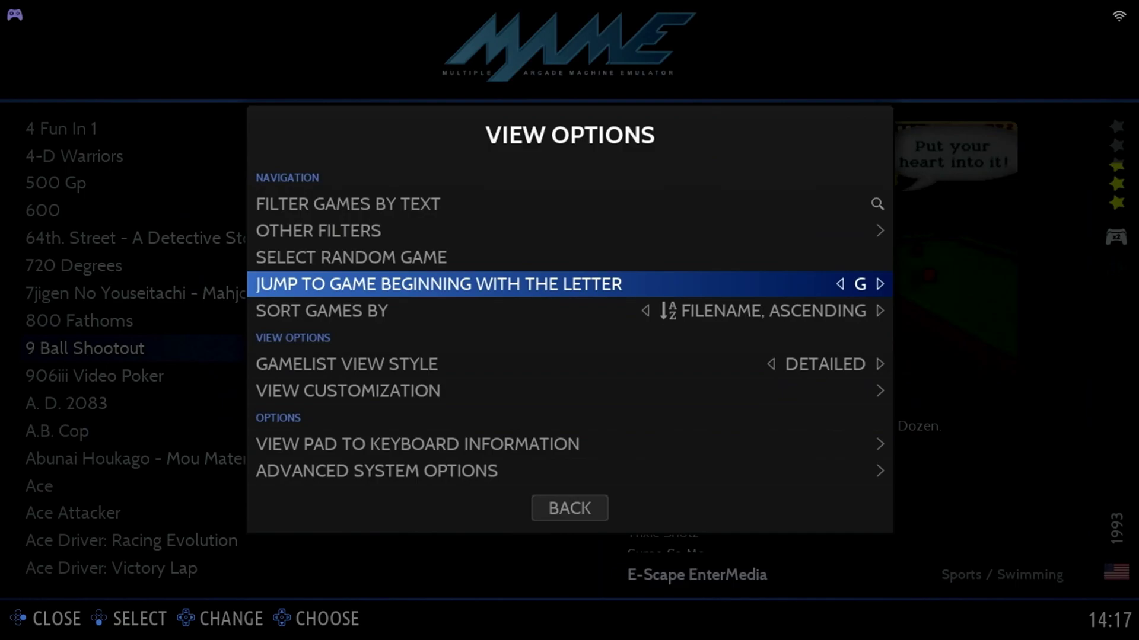
{"action": "key", "text": "Return"}
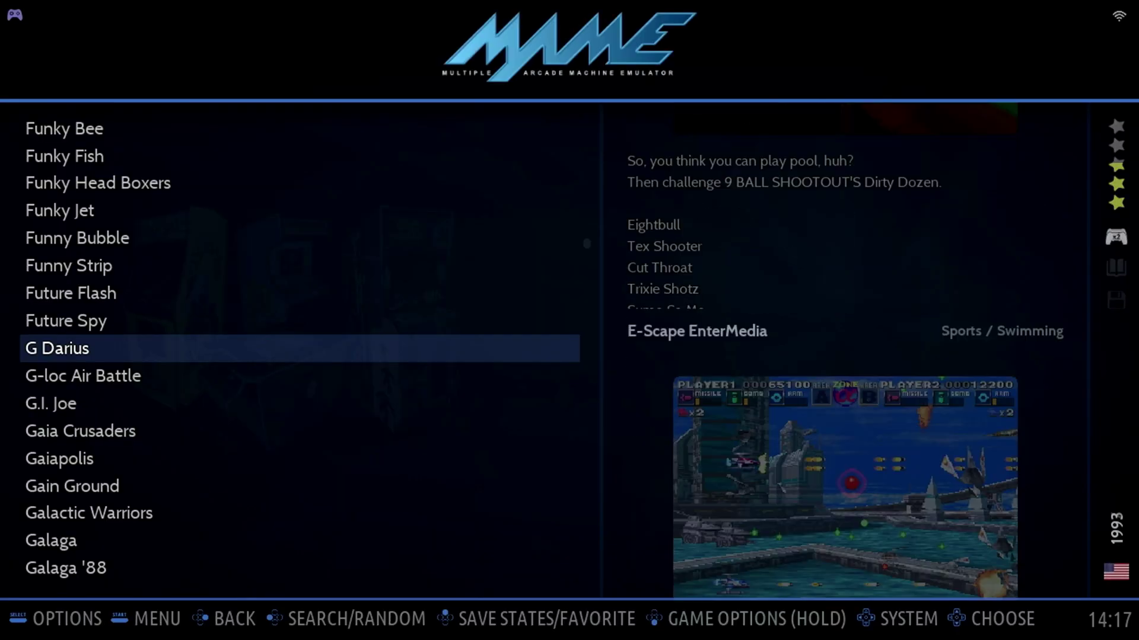
{"action": "key", "text": "Down"}
{"action": "key", "text": "Down"}
{"action": "key", "text": "Down"}
{"action": "key", "text": "Down"}
{"action": "key", "text": "Down"}
{"action": "key", "text": "Down"}
{"action": "key", "text": "Down"}
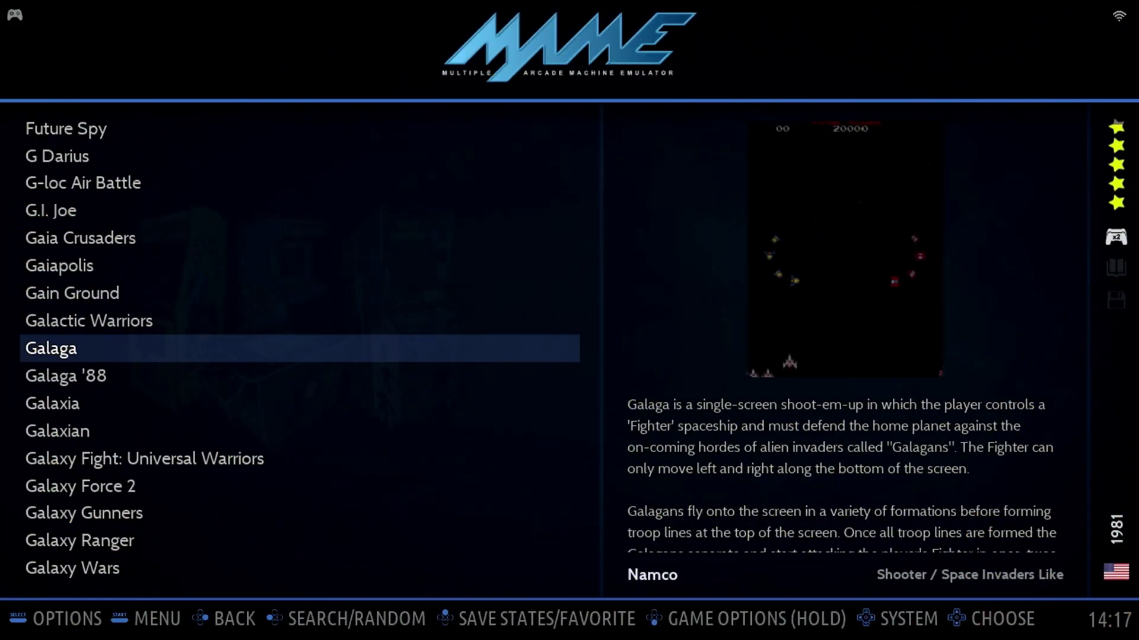
- Launch Galaga, insert a coin and start a one-player game
{"action": "key", "text": "Return"}
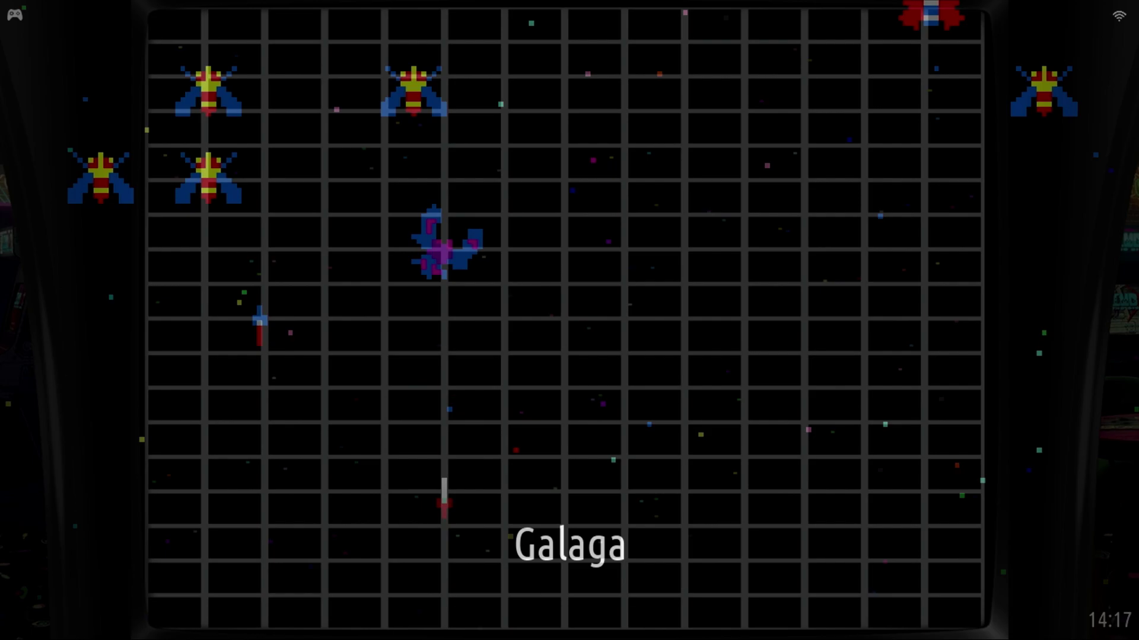
{"action": "key", "text": "5"}
{"action": "key", "text": "1"}
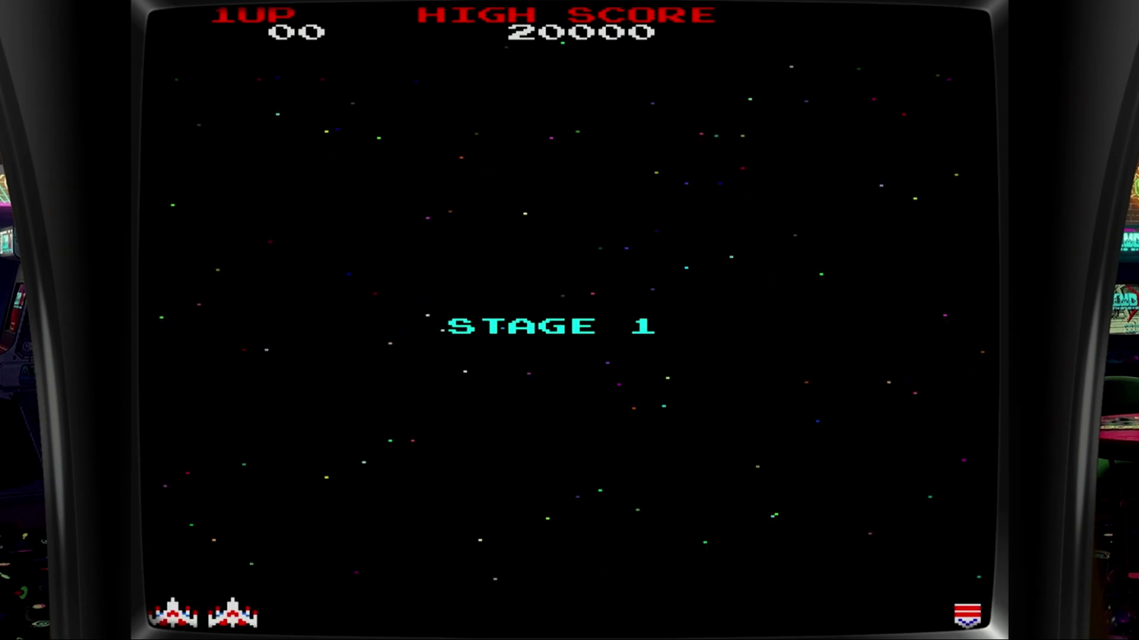
- Play a short Galaga round to a score of 310, then quit to the MAME list
{"action": "key", "text": "Right"}
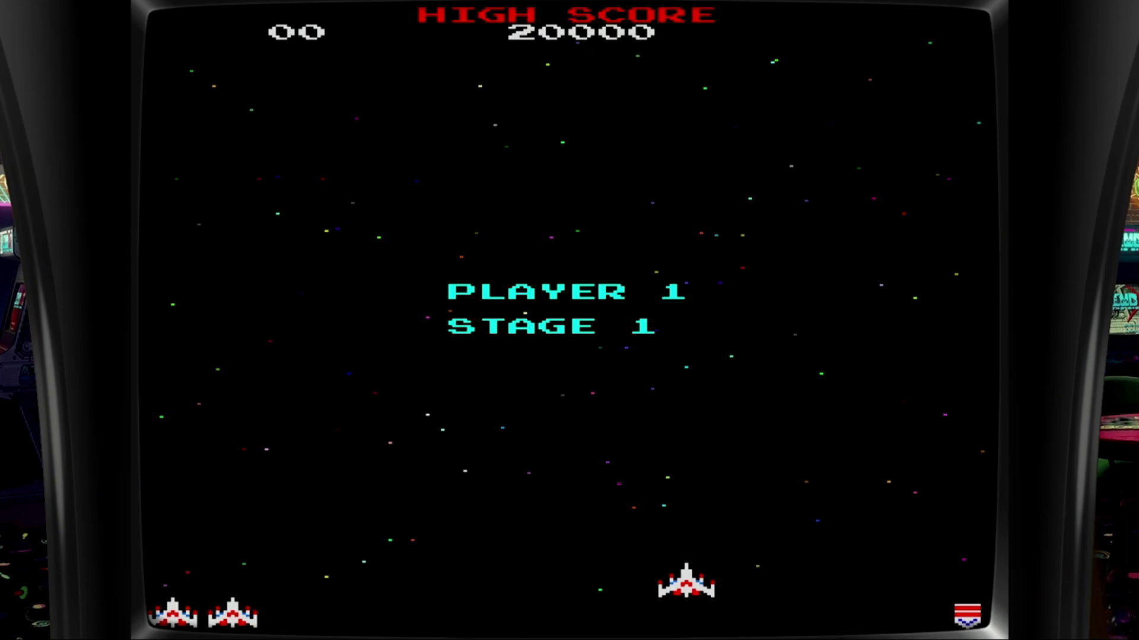
{"action": "key", "text": "Left"}
{"action": "key", "text": "Right"}
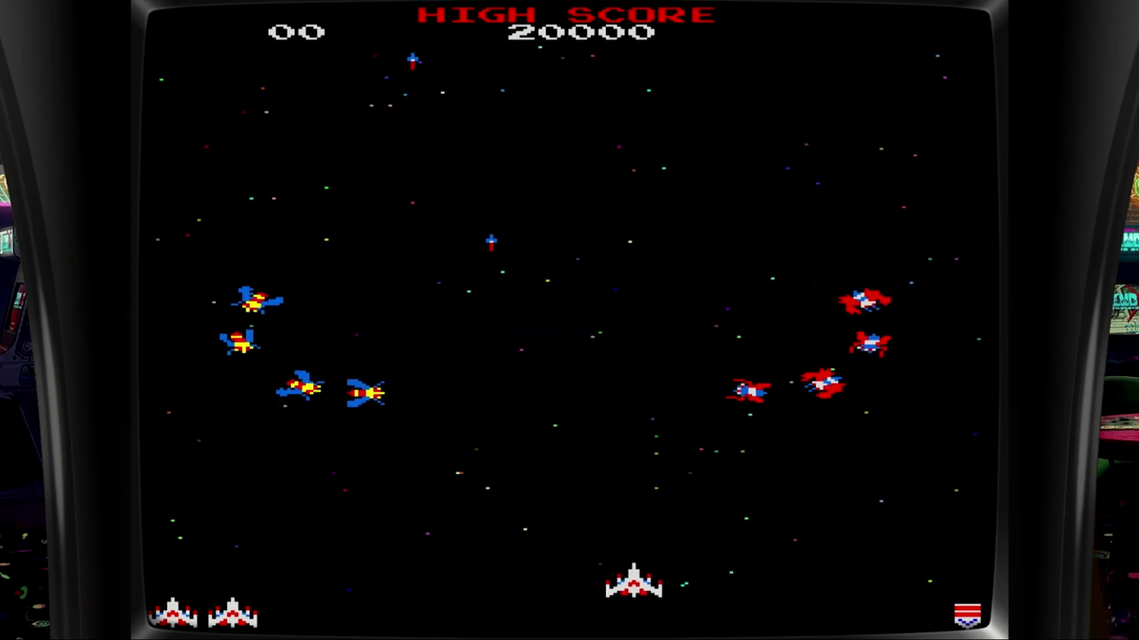
{"action": "key", "text": "space"}
{"action": "key", "text": "Left"}
{"action": "key", "text": "space"}
{"action": "key", "text": "space"}
{"action": "key", "text": "Left"}
{"action": "key", "text": "space"}
{"action": "key", "text": "Right"}
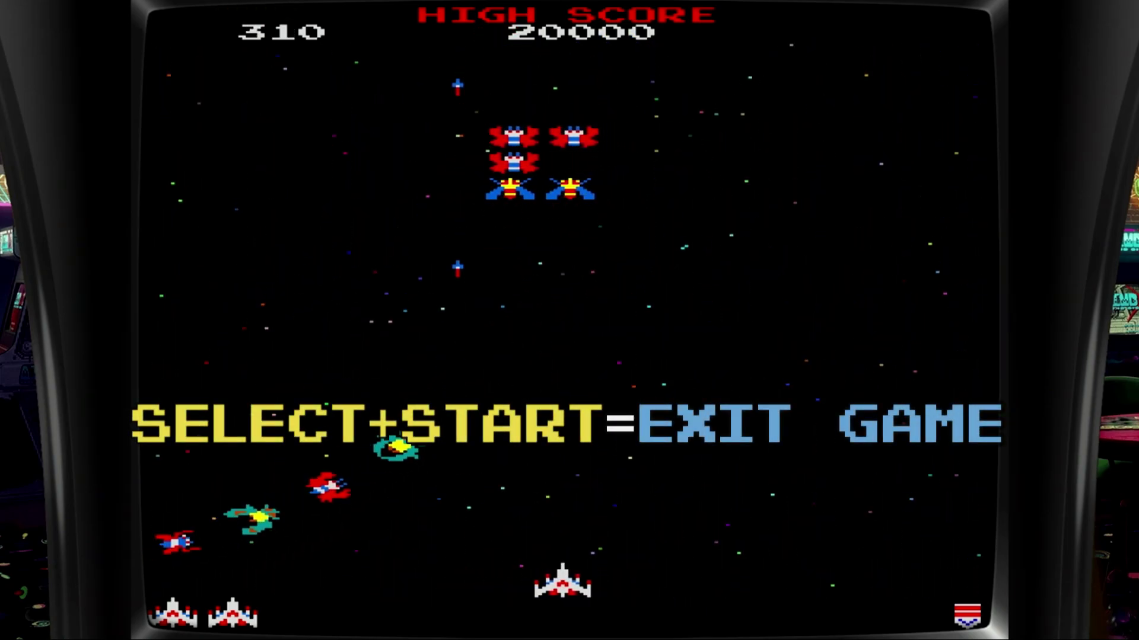
{"action": "key", "text": "Left"}
{"action": "key", "text": "space"}
{"action": "key", "text": "Escape"}
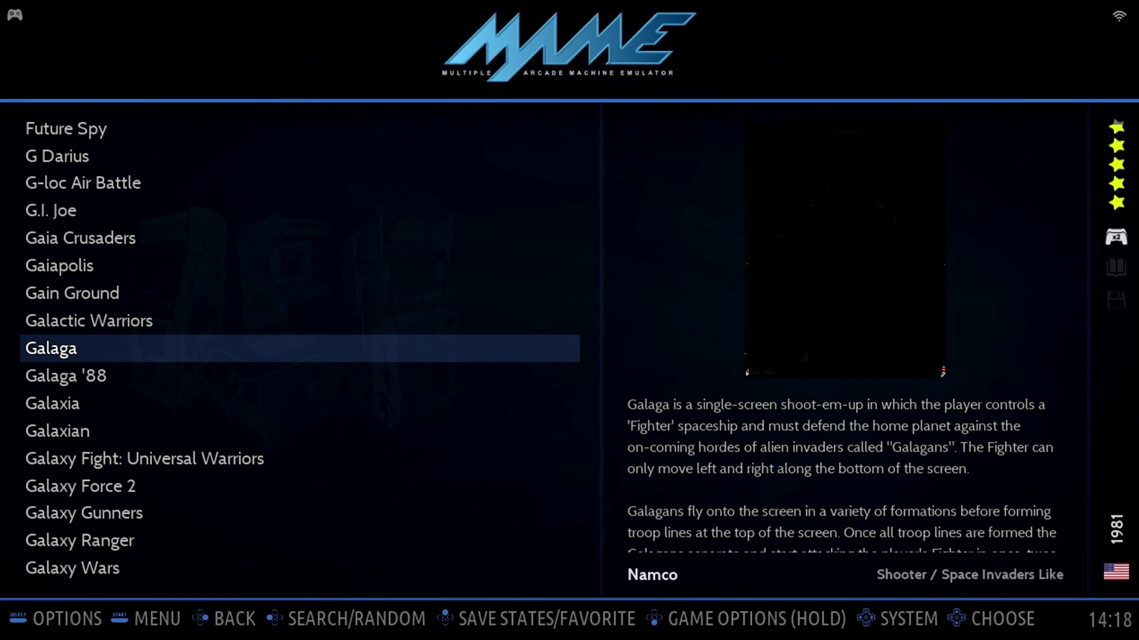
- Set Galaga's Advanced Game Options aspect ratio to CORE PROVIDED and relaunch it
{"action": "key", "text": "Return"}
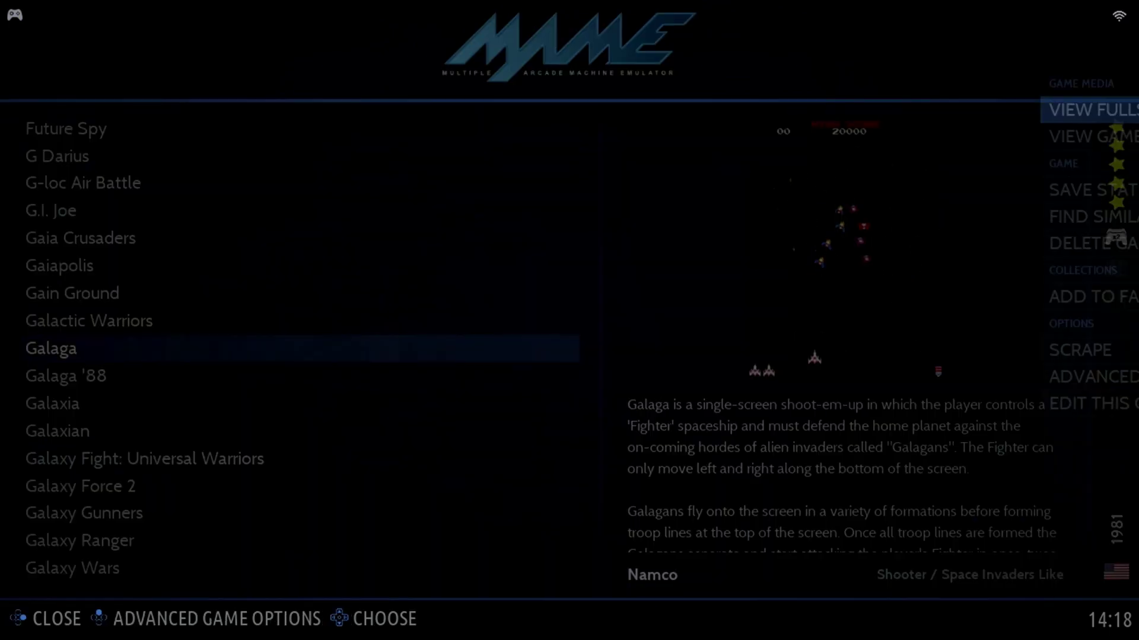
{"action": "key", "text": "Down"}
{"action": "key", "text": "Down"}
{"action": "key", "text": "Down"}
{"action": "key", "text": "Down"}
{"action": "key", "text": "Down"}
{"action": "key", "text": "Down"}
{"action": "key", "text": "Down"}
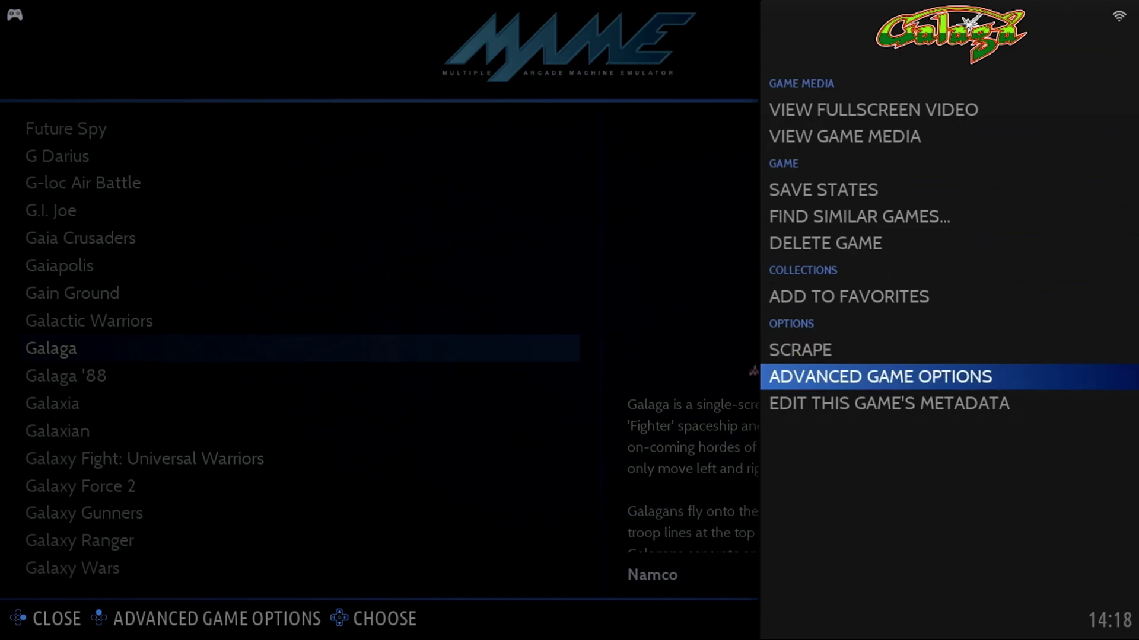
{"action": "key", "text": "Return"}
{"action": "key", "text": "Down"}
{"action": "key", "text": "Down"}
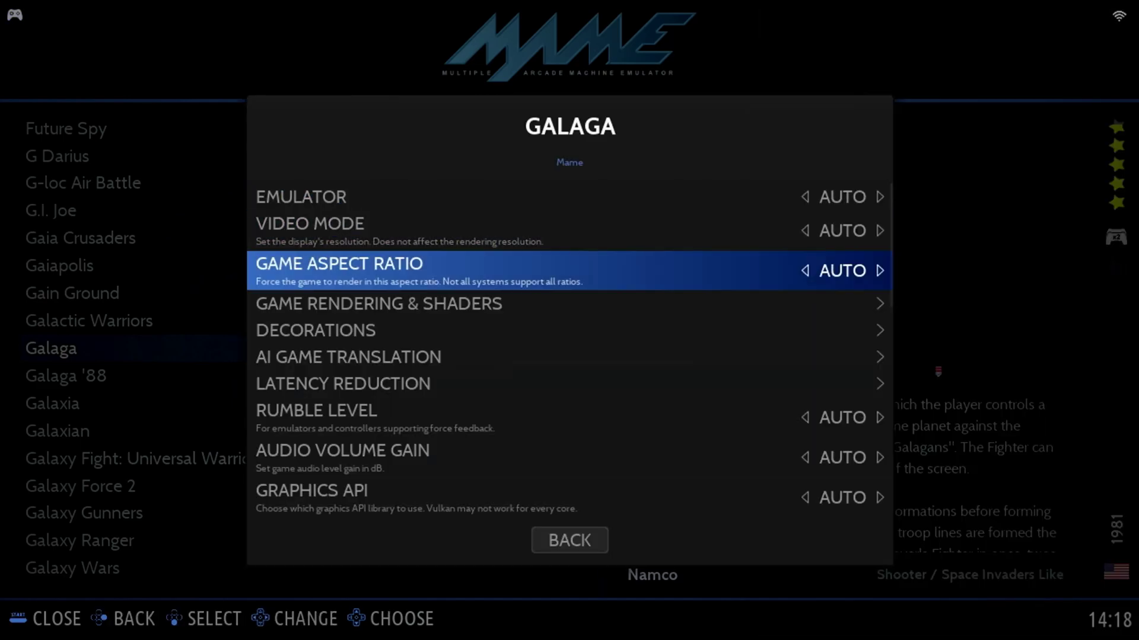
{"action": "key", "text": "Return"}
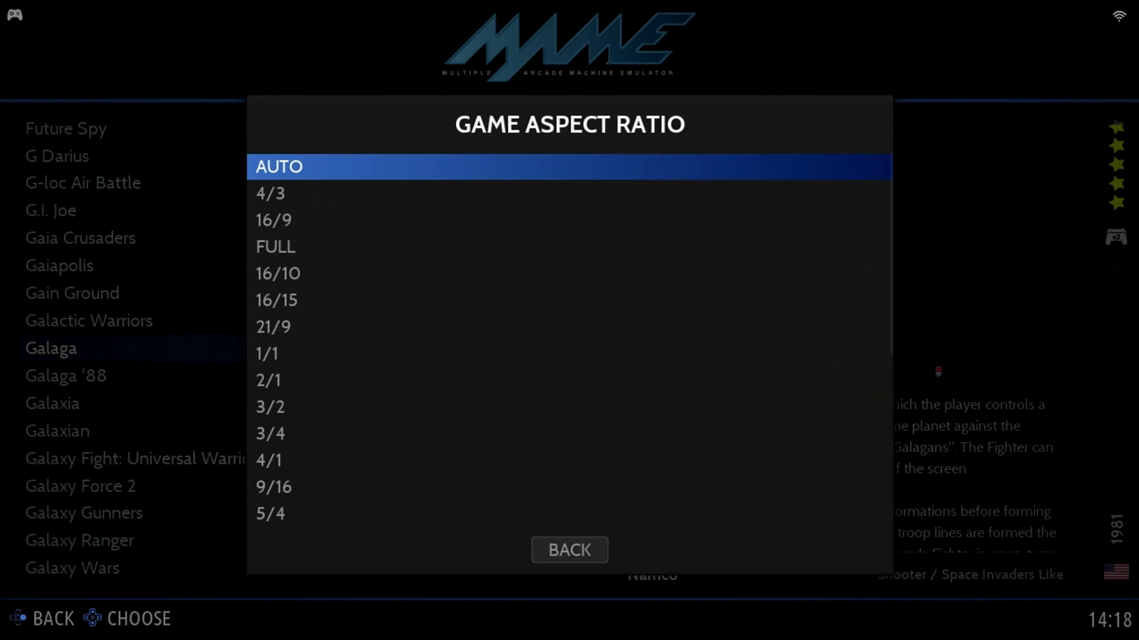
{"action": "key", "text": "Up"}
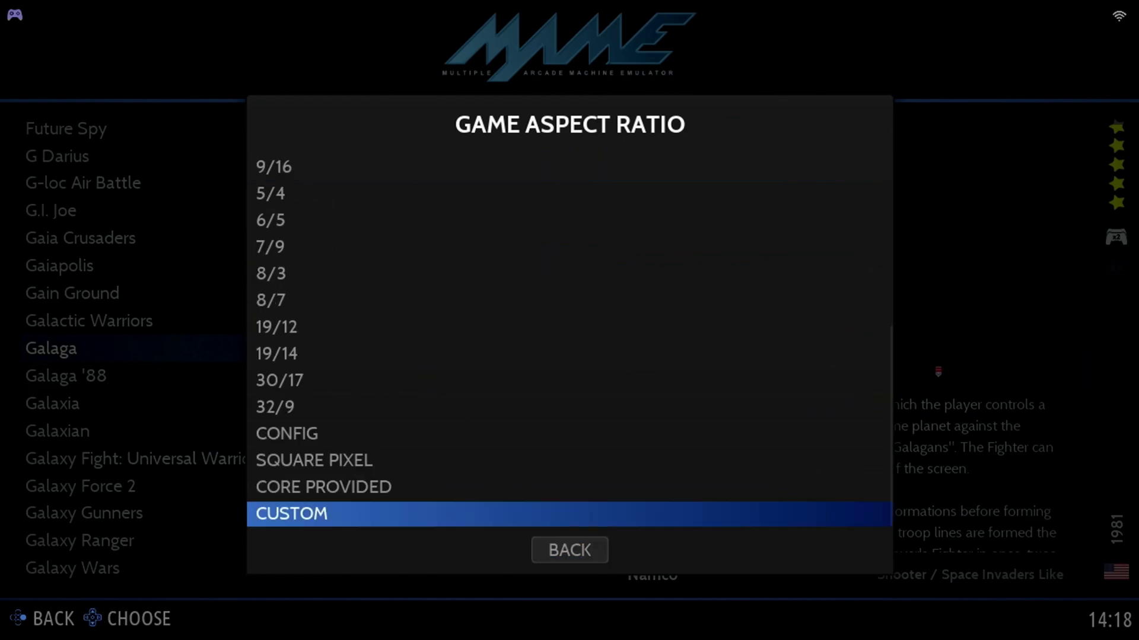
{"action": "key", "text": "Up"}
{"action": "key", "text": "Return"}
{"action": "key", "text": "Escape"}
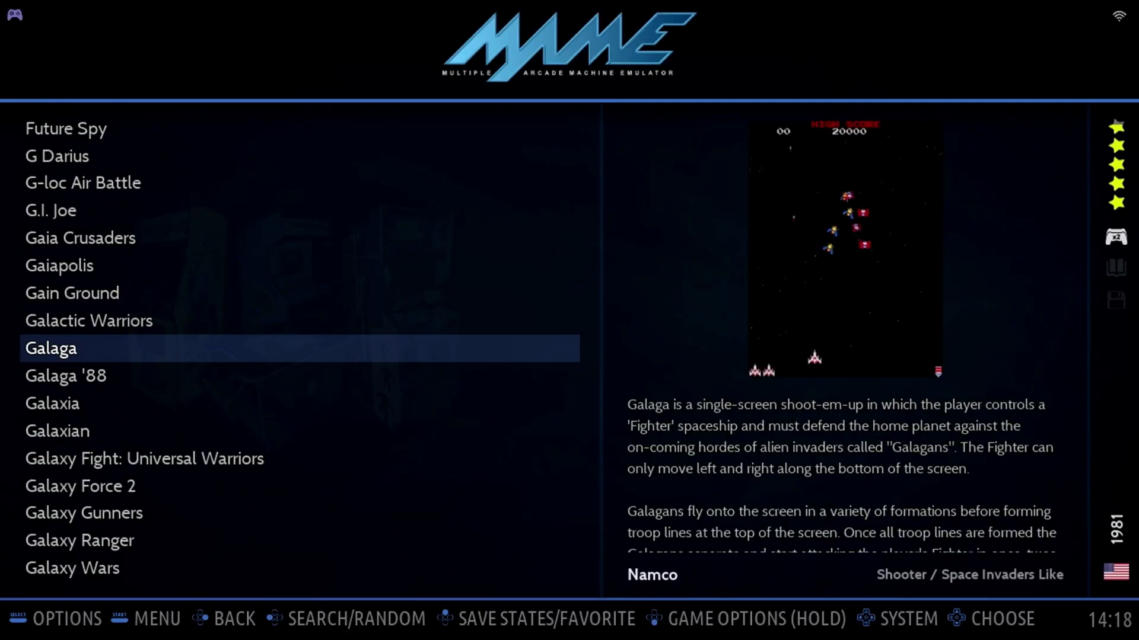
{"action": "key", "text": "Return"}
- Steer Galaga's ship left and right while firing at the enemy formation
{"action": "key", "text": "Left"}
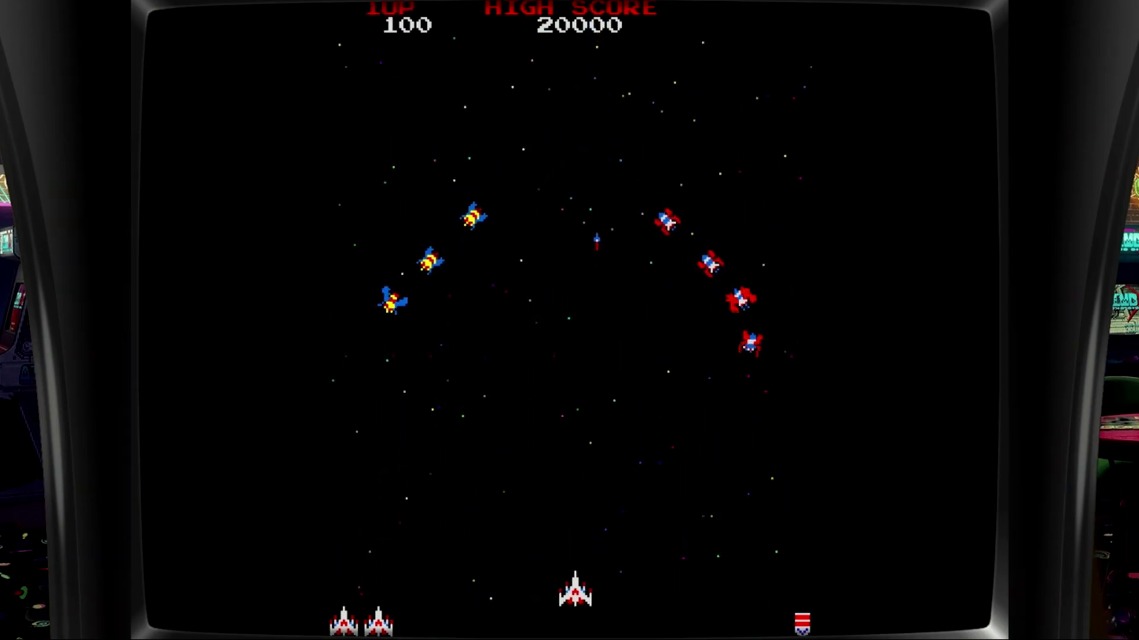
{"action": "key", "text": "Right"}
{"action": "key", "text": "z"}
{"action": "key", "text": "Left"}
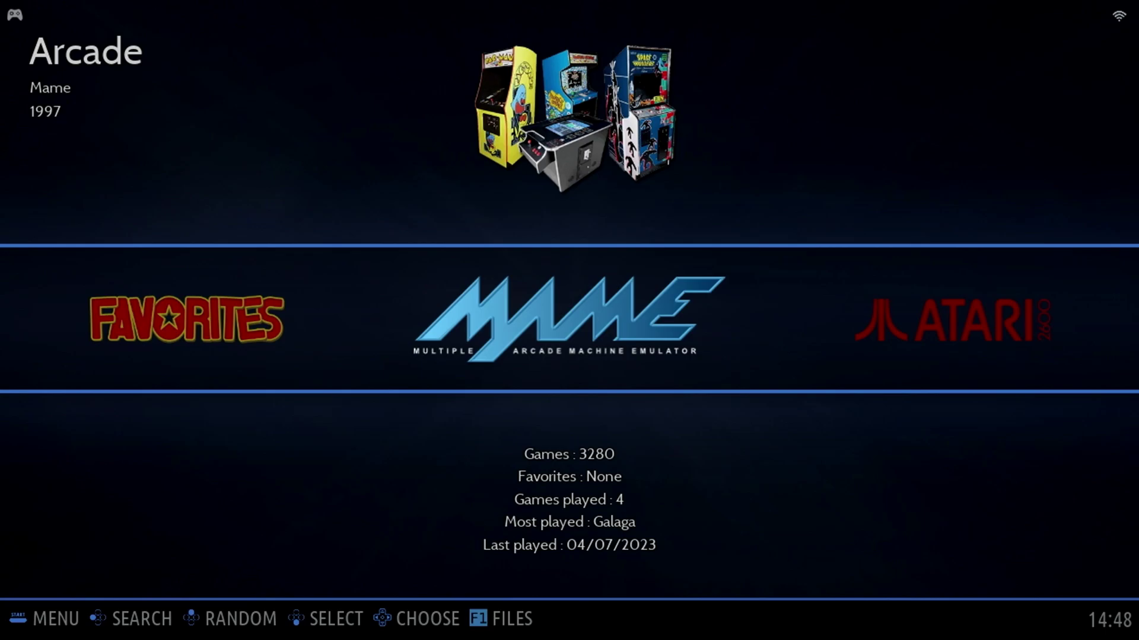
- Queue the Batocera-Club-Reloaded theme in Updates & Downloads > Themes
{"action": "key", "text": "Return"}
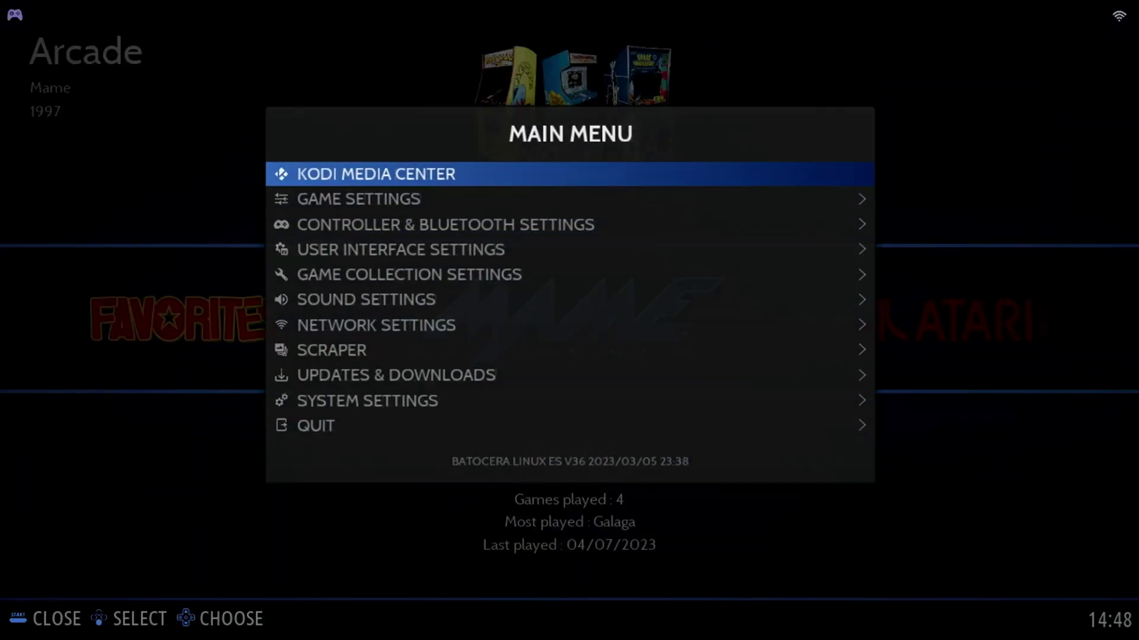
{"action": "key", "text": "Down"}
{"action": "key", "text": "Down"}
{"action": "key", "text": "Down"}
{"action": "key", "text": "Down"}
{"action": "key", "text": "Down"}
{"action": "key", "text": "Down"}
{"action": "key", "text": "Down"}
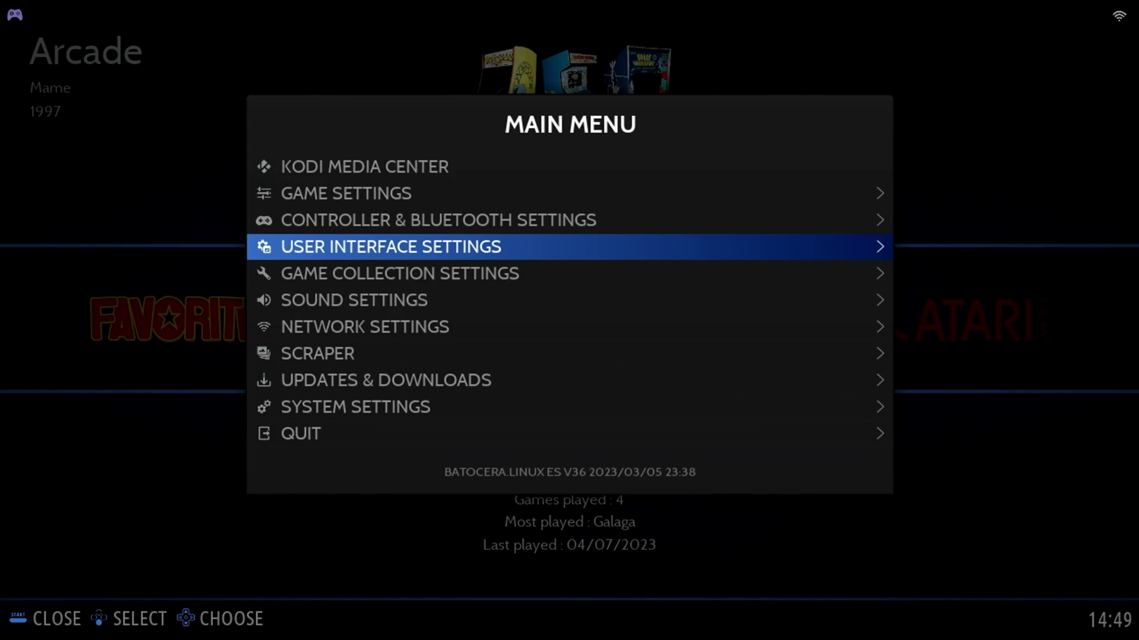
{"action": "key", "text": "Down"}
{"action": "key", "text": "Return"}
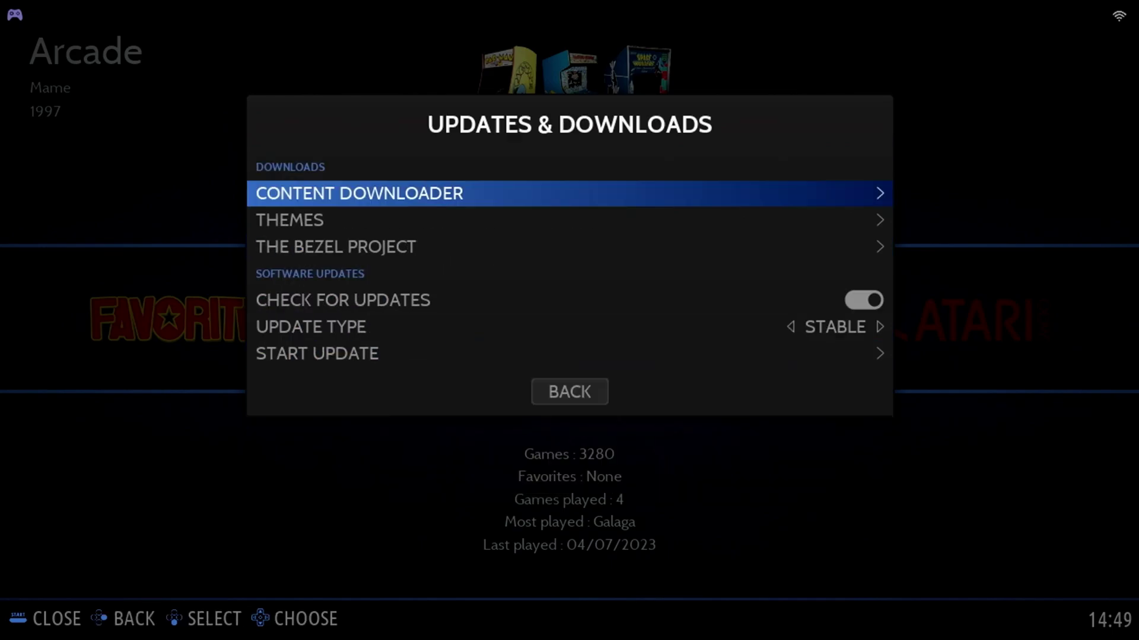
{"action": "key", "text": "Down"}
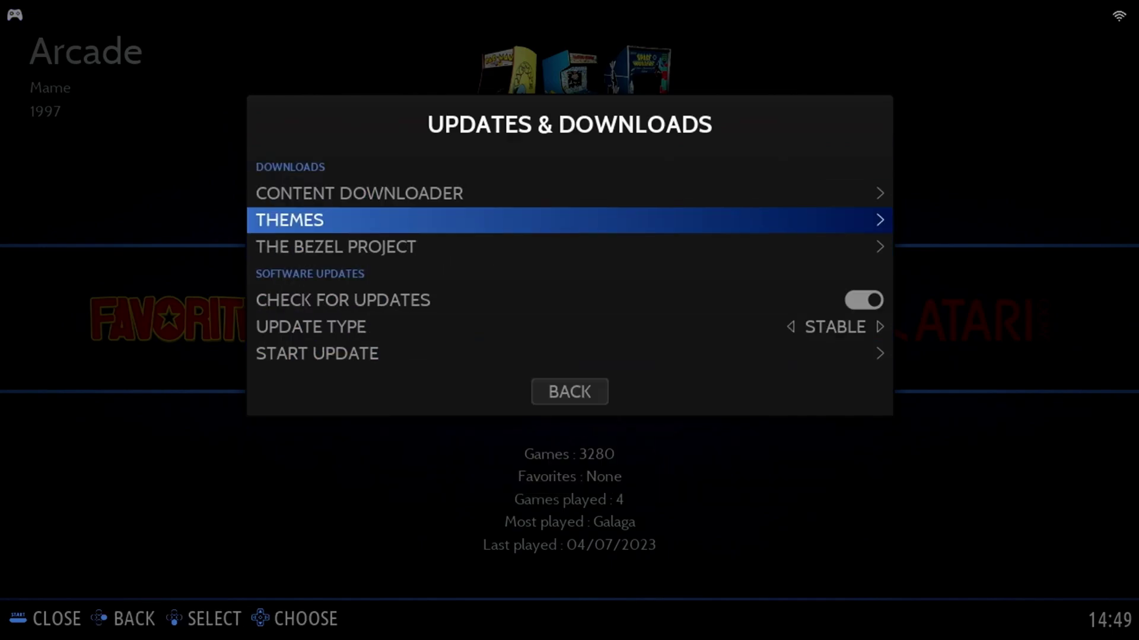
{"action": "key", "text": "Return"}
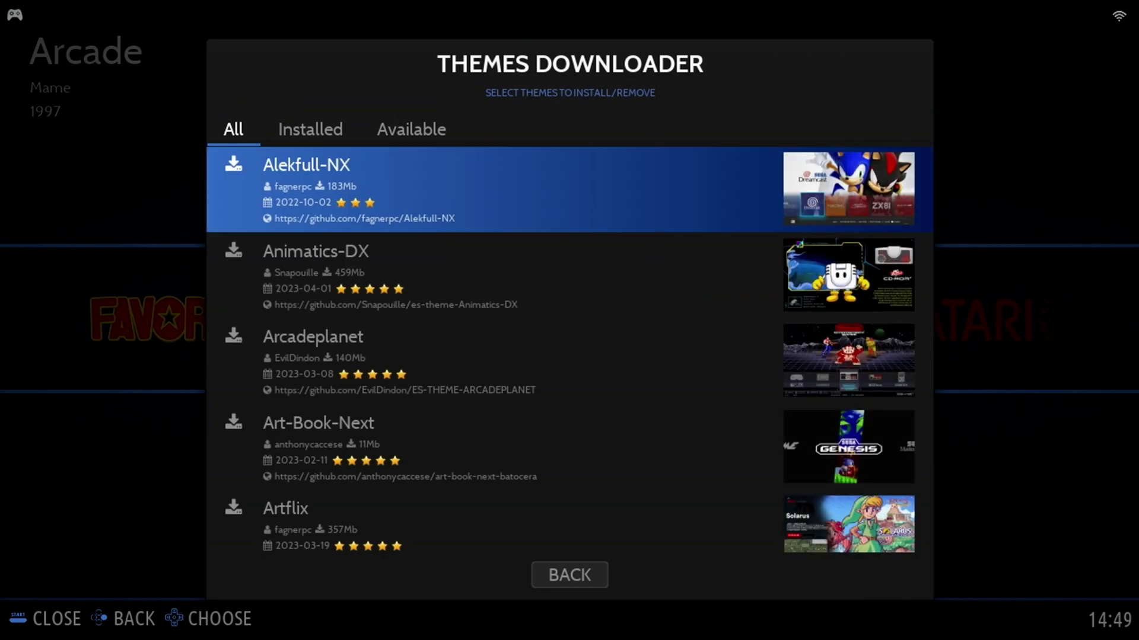
{"action": "key", "text": "Down"}
{"action": "key", "text": "Down"}
{"action": "key", "text": "Down"}
{"action": "key", "text": "Down"}
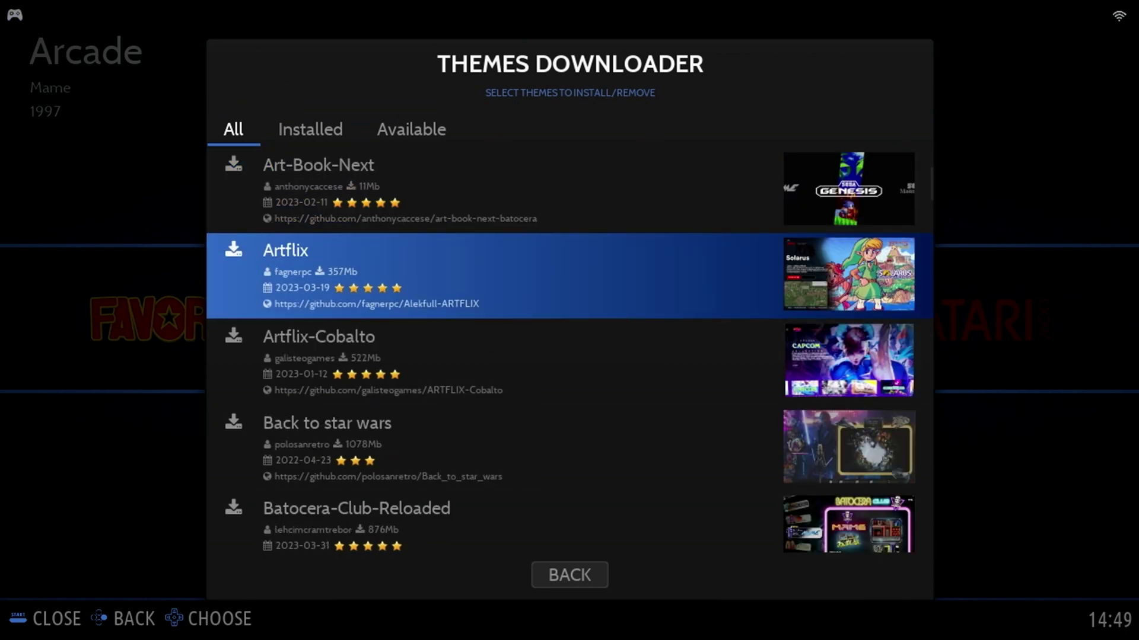
{"action": "key", "text": "Down"}
{"action": "key", "text": "Down"}
{"action": "key", "text": "Down"}
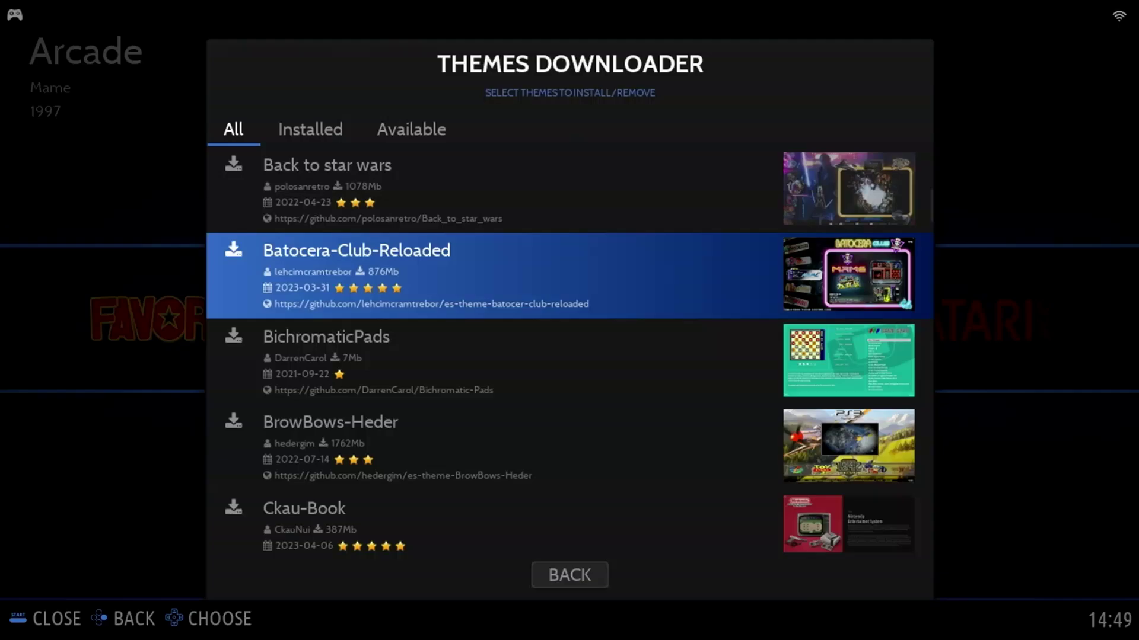
{"action": "key", "text": "Return"}
{"action": "key", "text": "Return"}
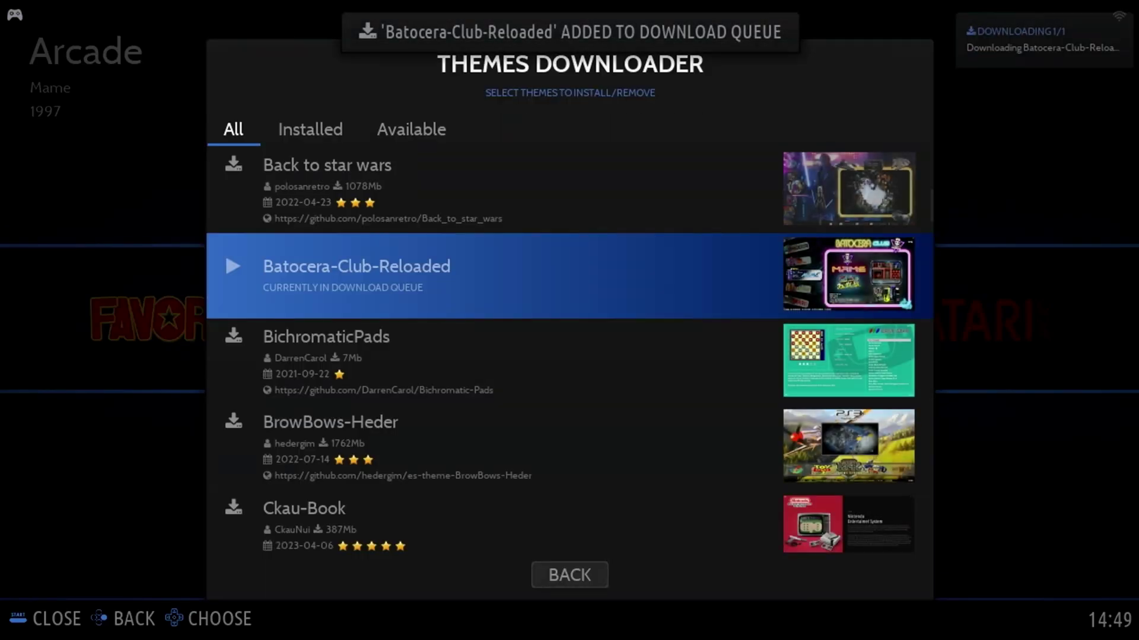
- Queue the ComicScrap theme and browse further down the theme list
{"action": "key", "text": "Down"}
{"action": "key", "text": "Down"}
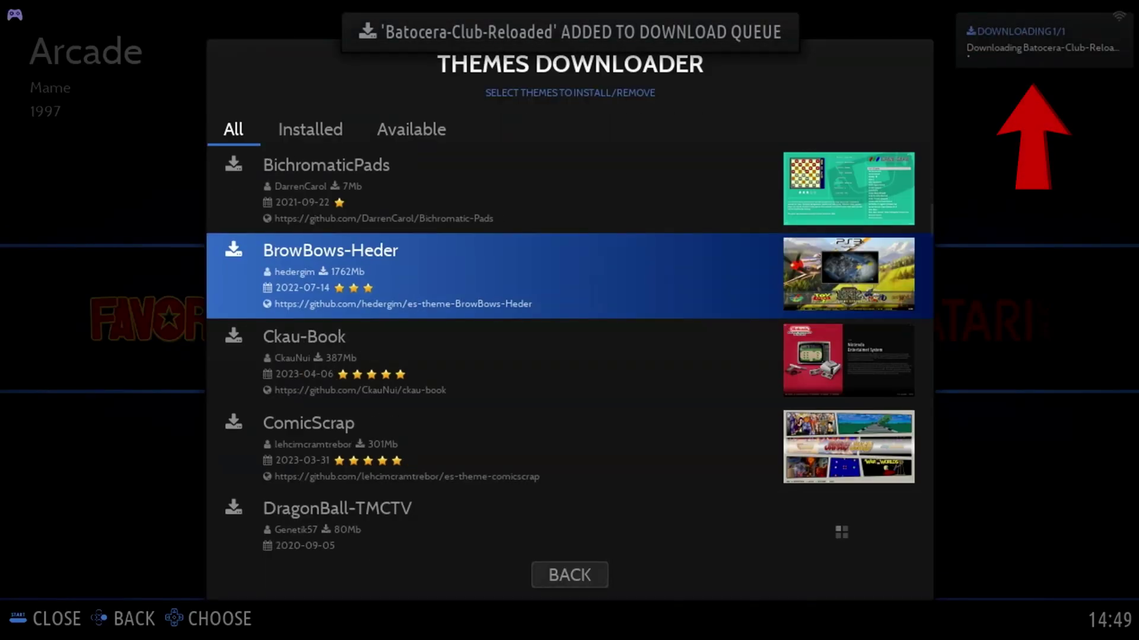
{"action": "key", "text": "Down"}
{"action": "key", "text": "Down"}
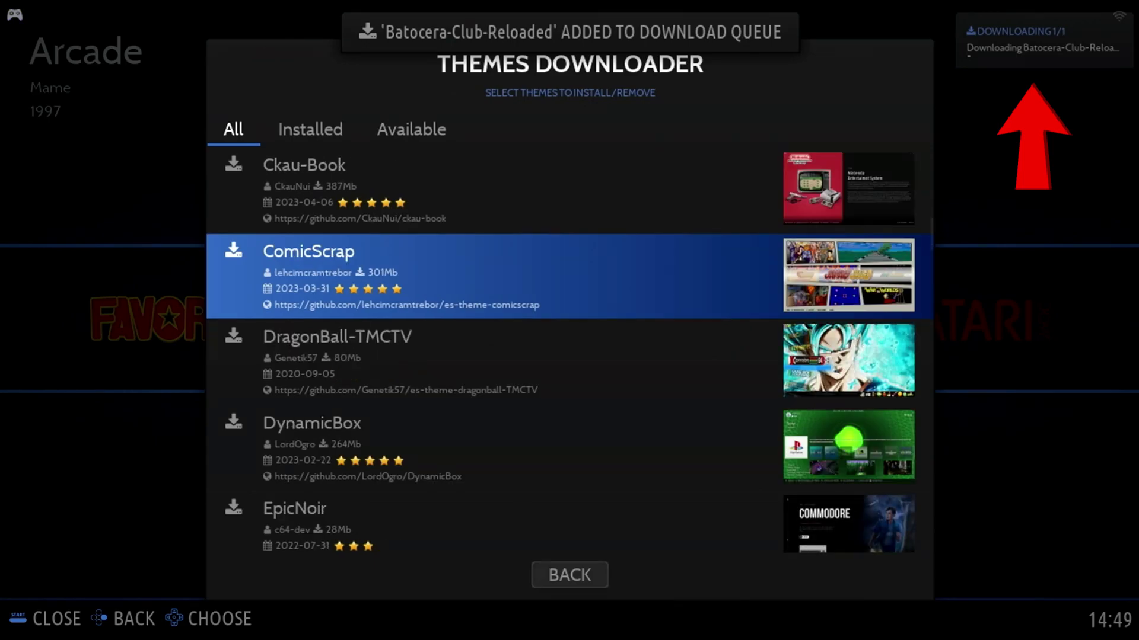
{"action": "key", "text": "Return"}
{"action": "key", "text": "Return"}
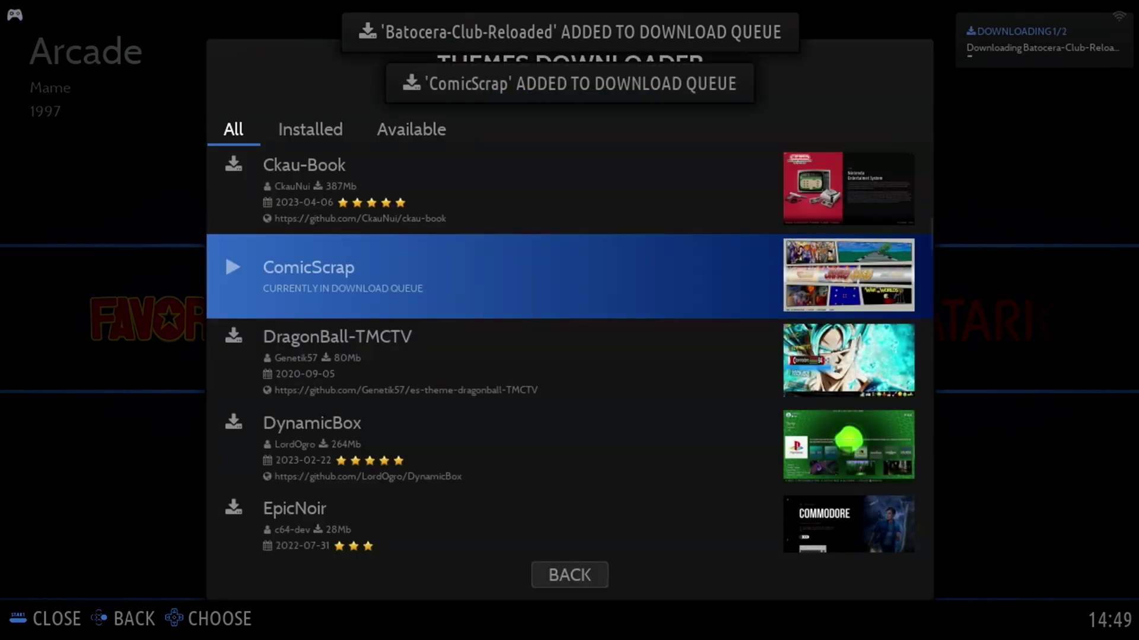
{"action": "key", "text": "Down"}
{"action": "key", "text": "Down"}
{"action": "key", "text": "Down"}
{"action": "key", "text": "Down"}
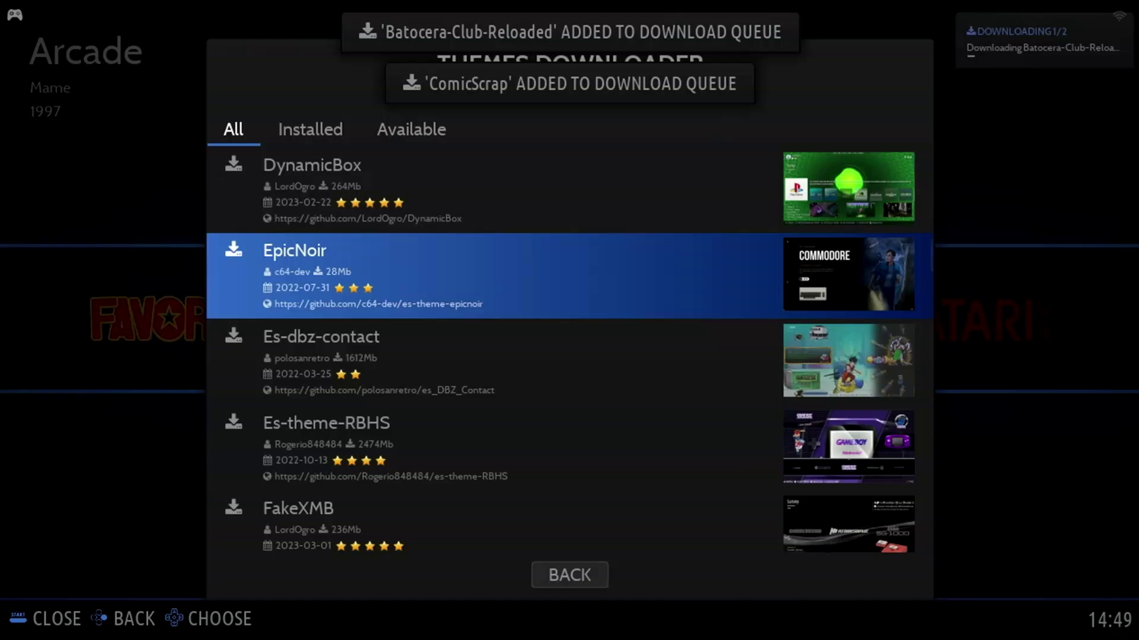
{"action": "key", "text": "Down"}
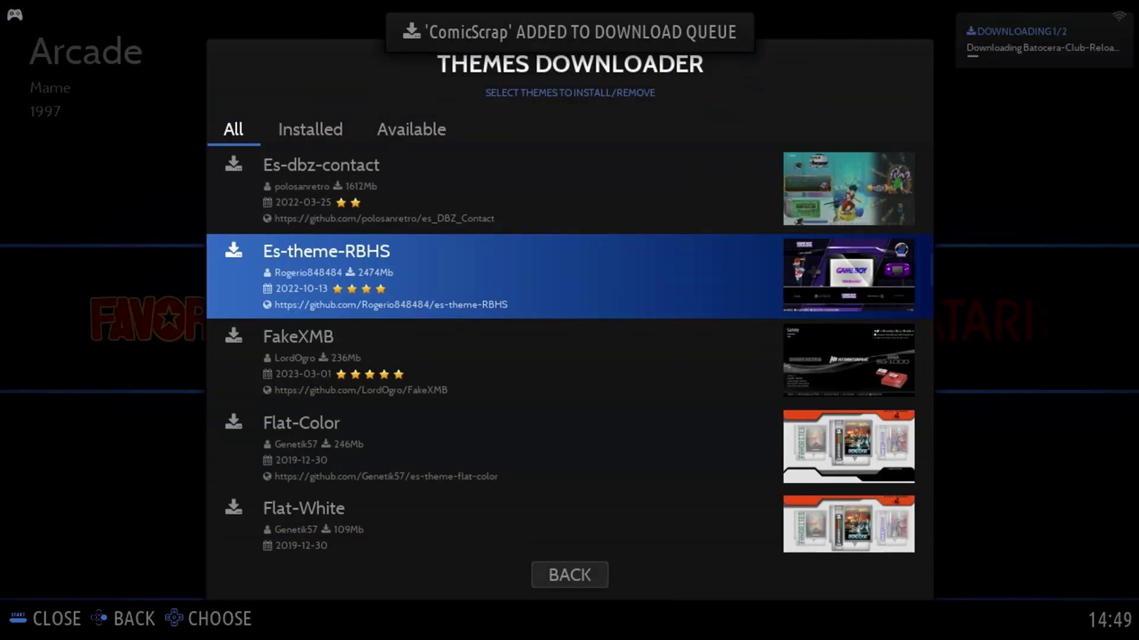
{"action": "key", "text": "Down"}
{"action": "key", "text": "Down"}
{"action": "key", "text": "Down"}
{"action": "key", "text": "Down"}
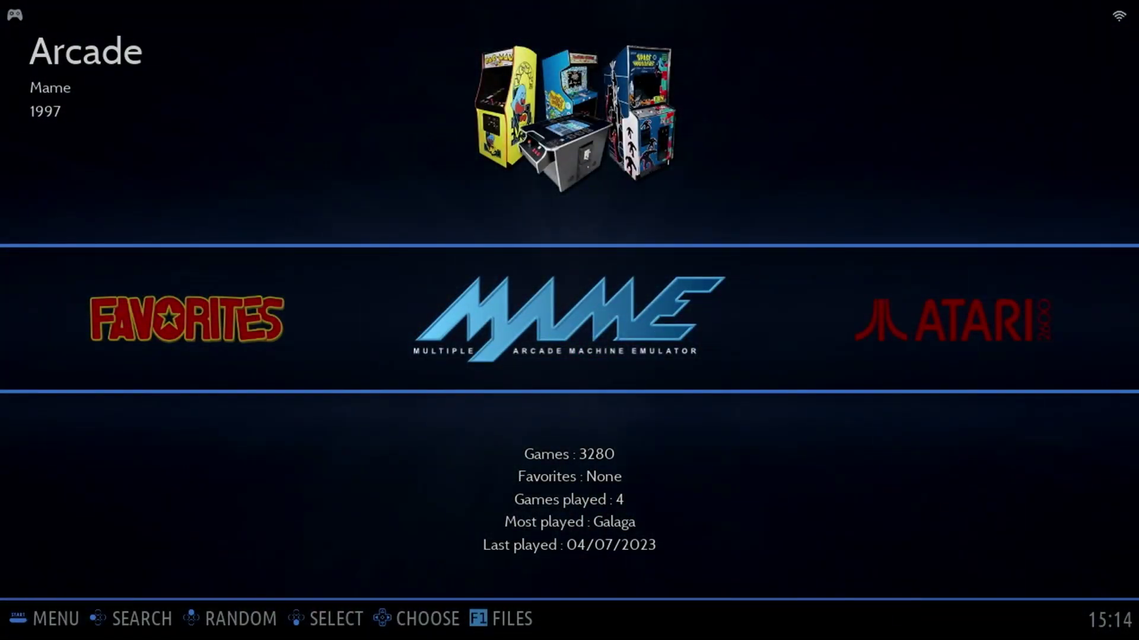
- Choose ES-THEME-BATOCER-CLUB-RELOADED as the User Interface theme set and back out to the neon carousel
{"action": "key", "text": "Return"}
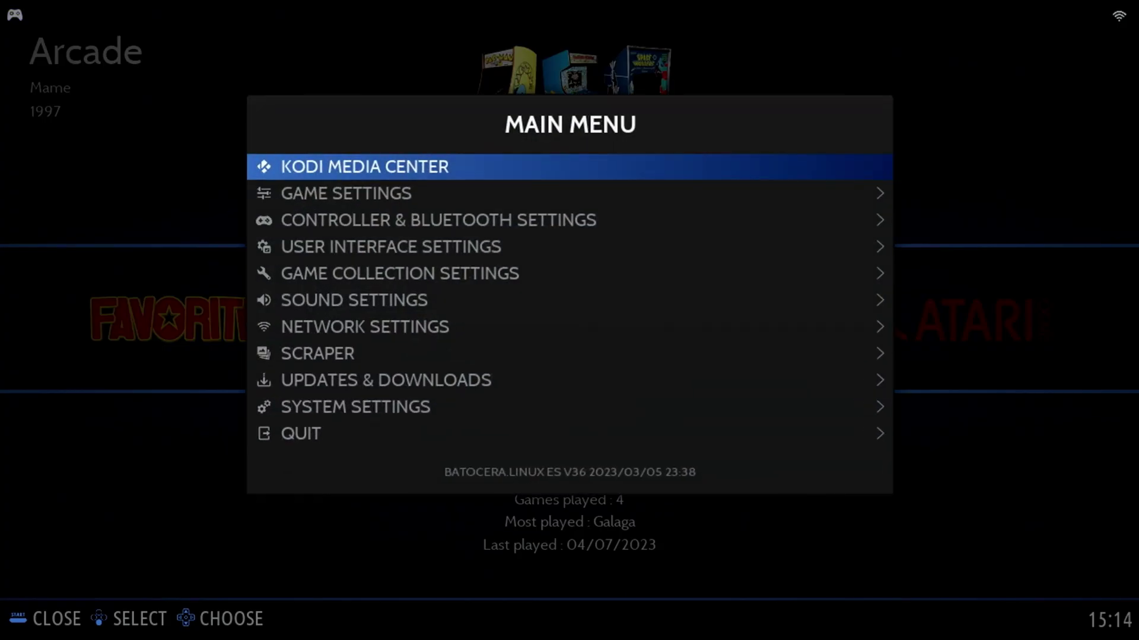
{"action": "key", "text": "Down"}
{"action": "key", "text": "Down"}
{"action": "key", "text": "Down"}
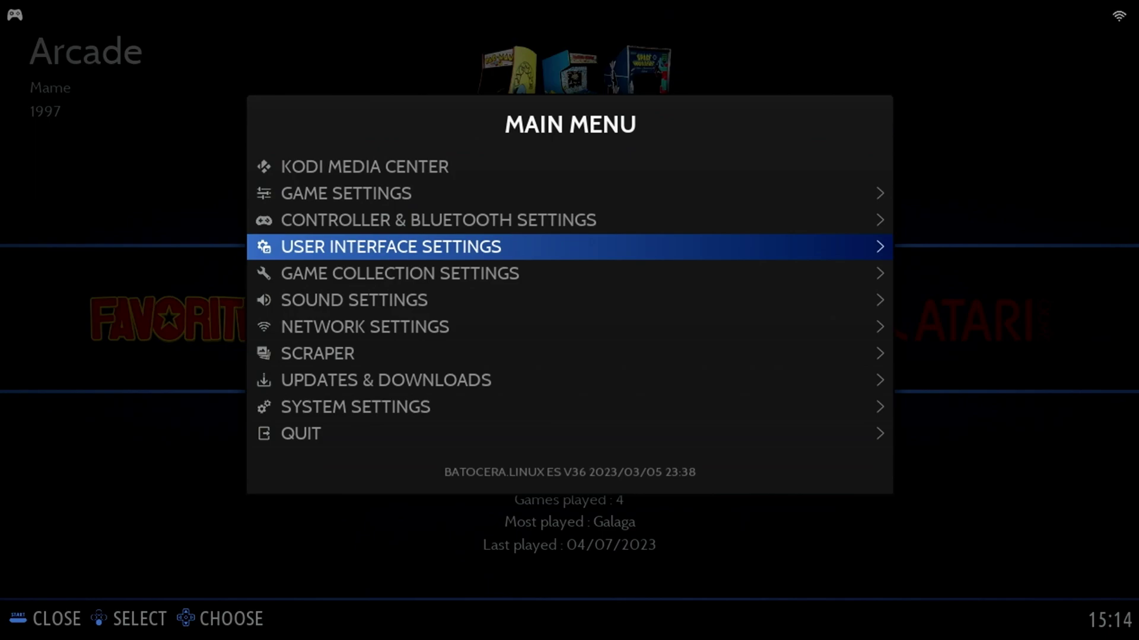
{"action": "key", "text": "Return"}
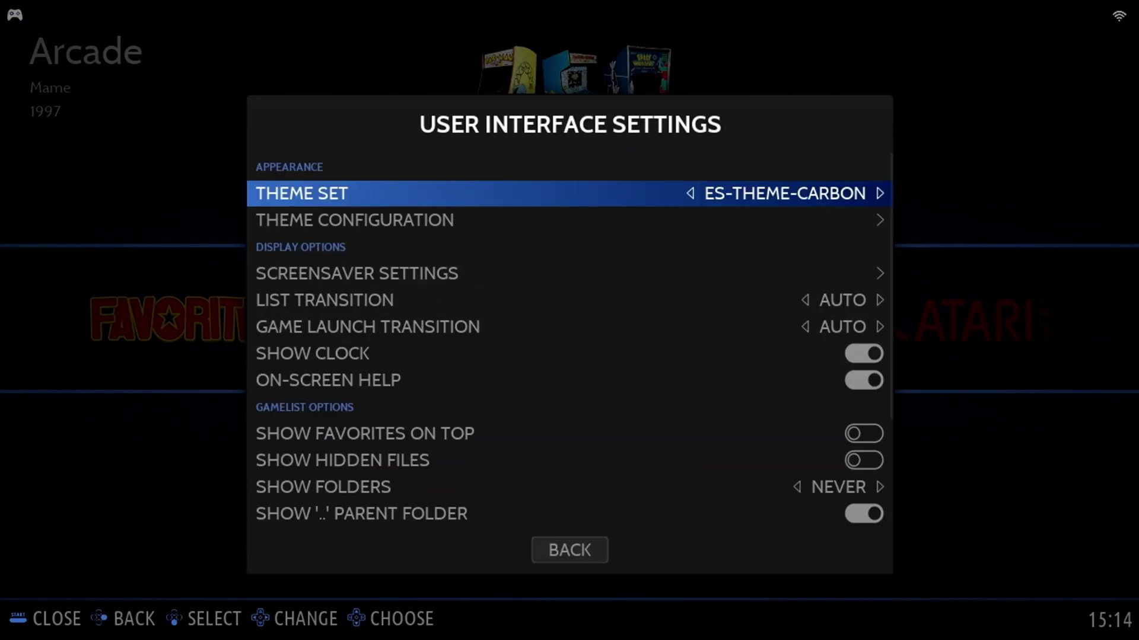
{"action": "key", "text": "Return"}
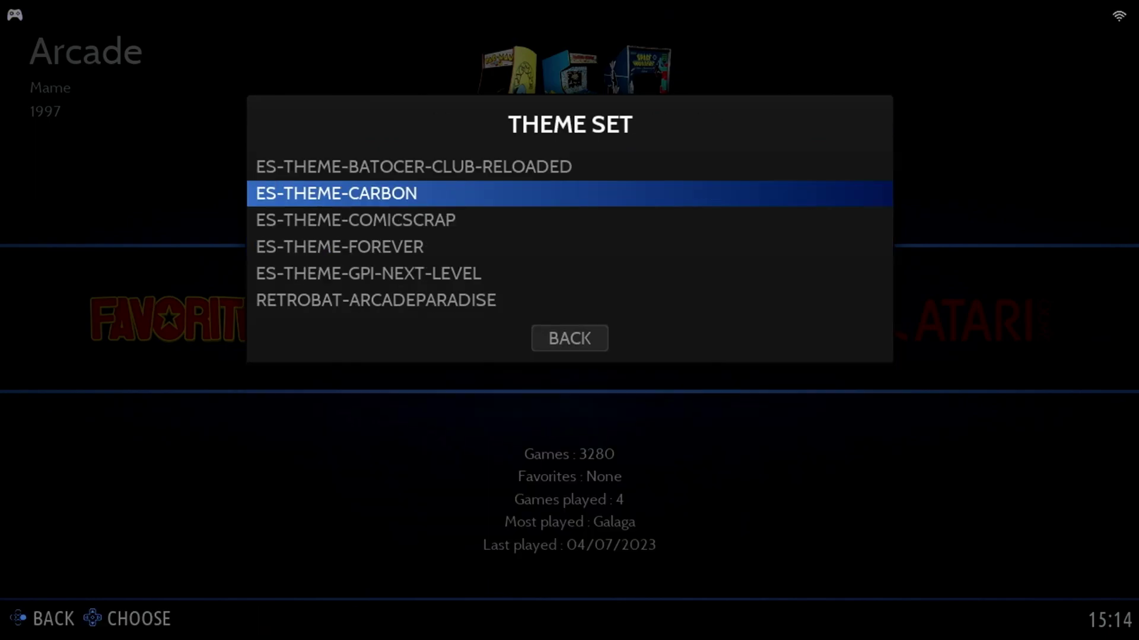
{"action": "key", "text": "Up"}
{"action": "key", "text": "Return"}
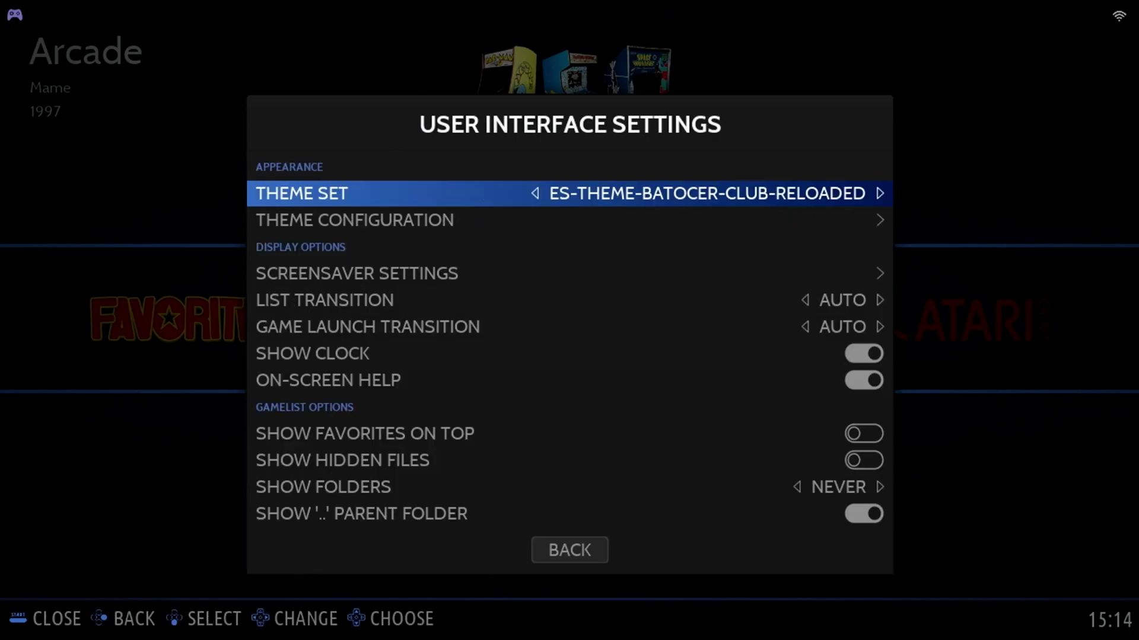
{"action": "key", "text": "Escape"}
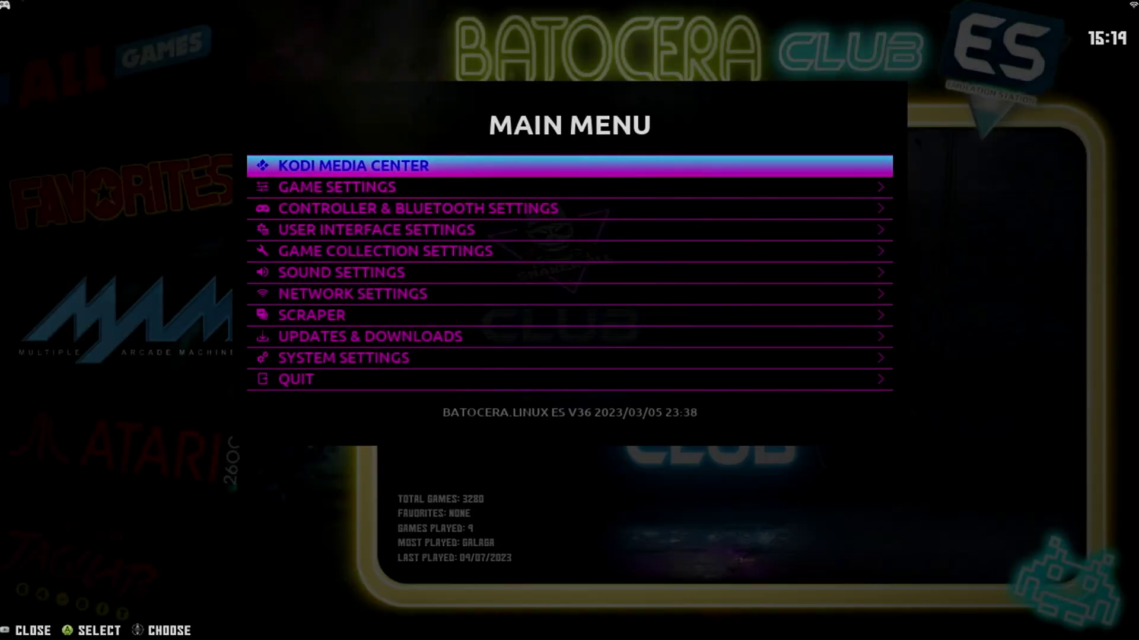
{"action": "key", "text": "Escape"}
- Scroll the system list past Atari Jaguar, ColecoVision, PC Engine, NES and MAME to Atari 2600
{"action": "key", "text": "Down"}
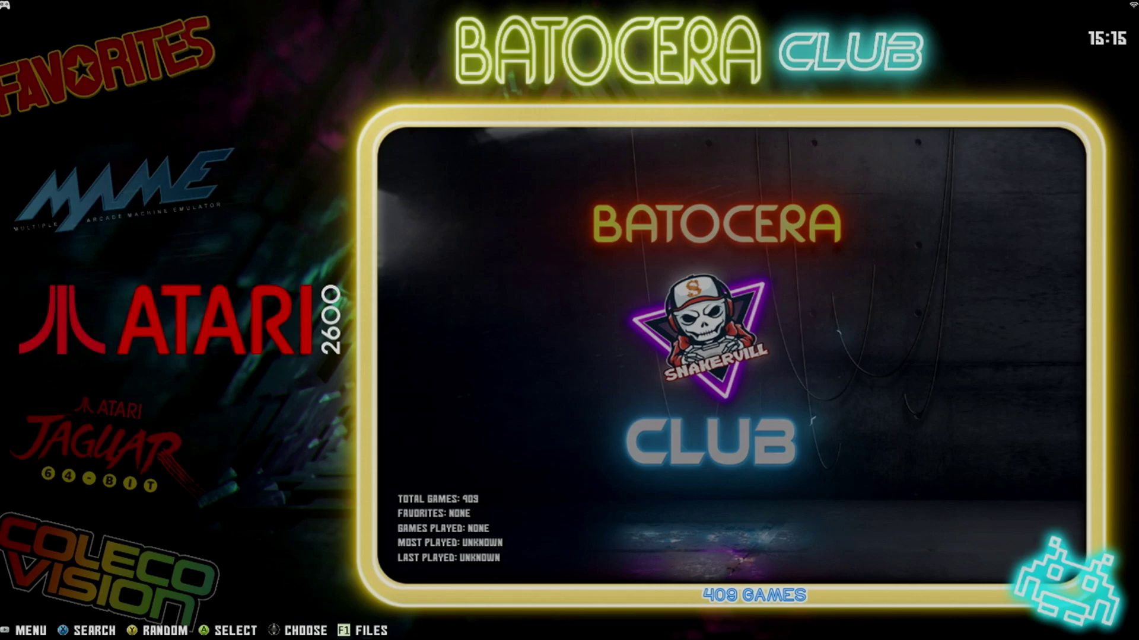
{"action": "key", "text": "Down"}
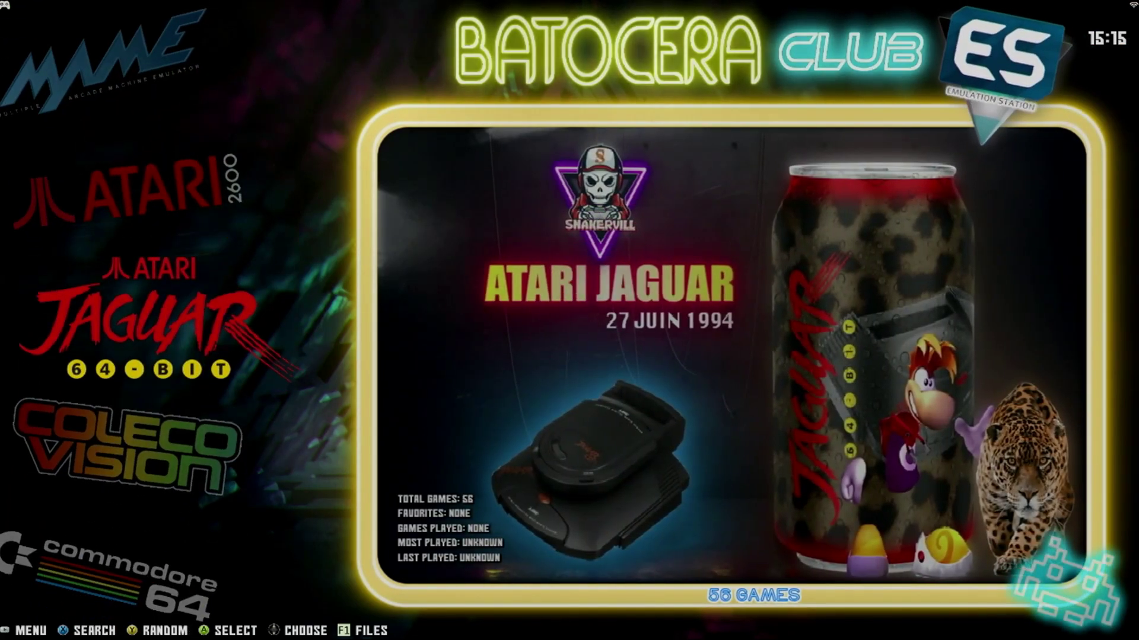
{"action": "key", "text": "Down"}
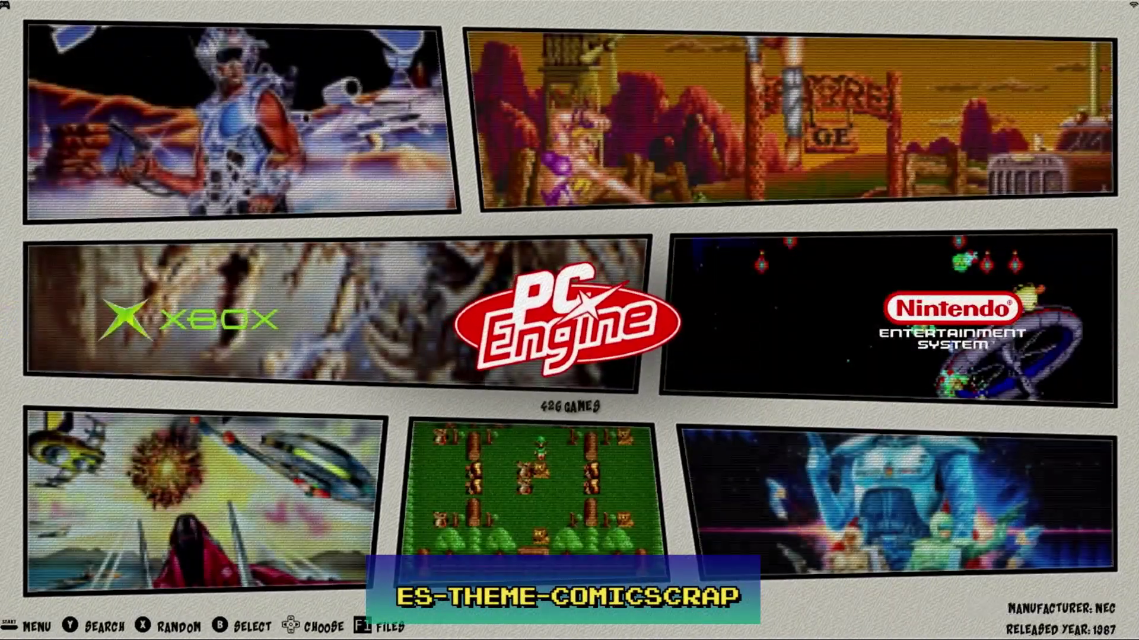
{"action": "key", "text": "Down"}
{"action": "key", "text": "Down"}
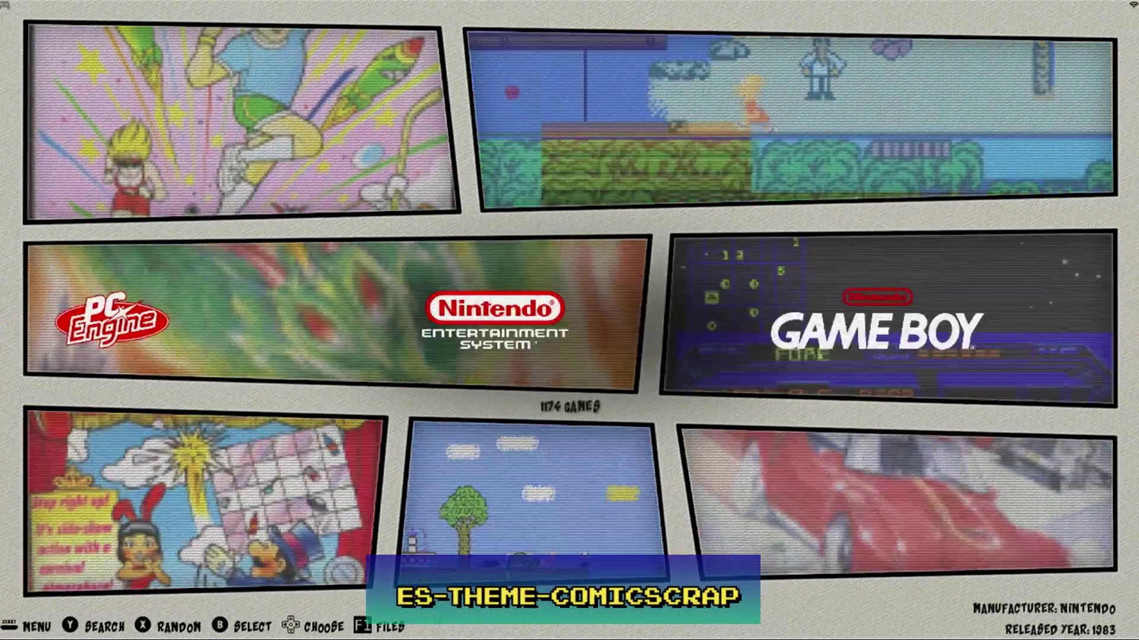
{"action": "key", "text": "Down"}
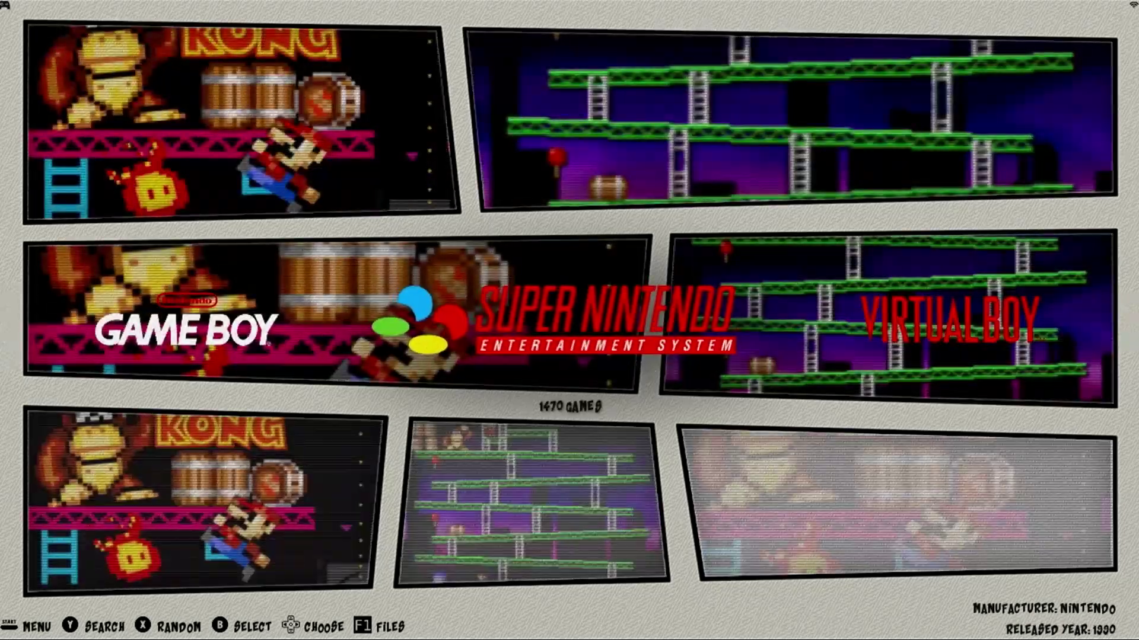
{"action": "key", "text": "Down"}
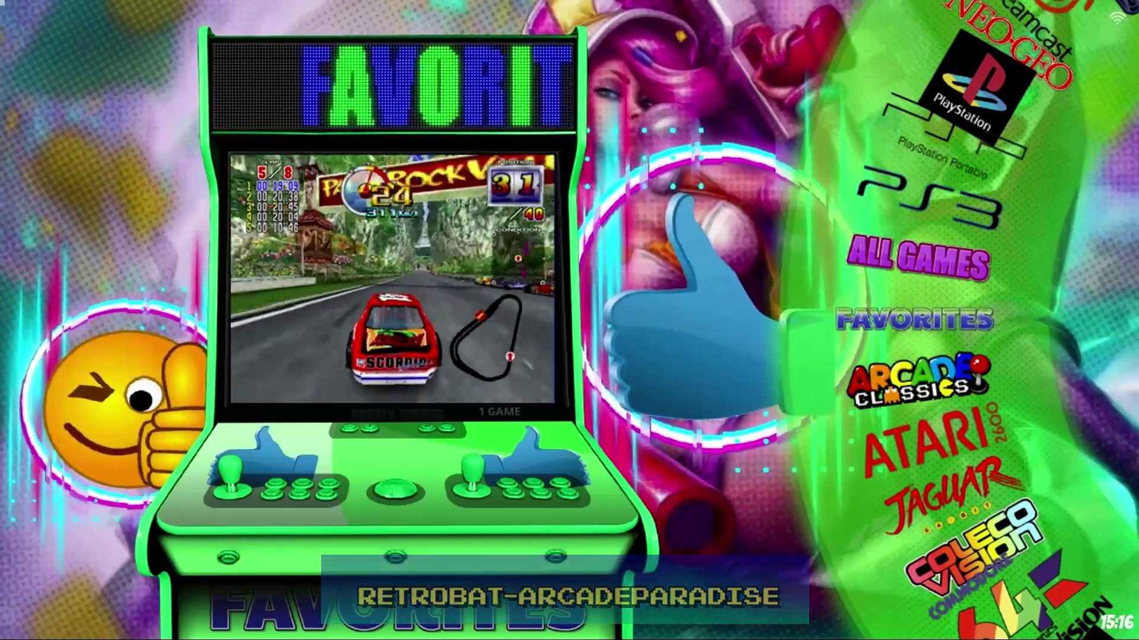
{"action": "key", "text": "Down"}
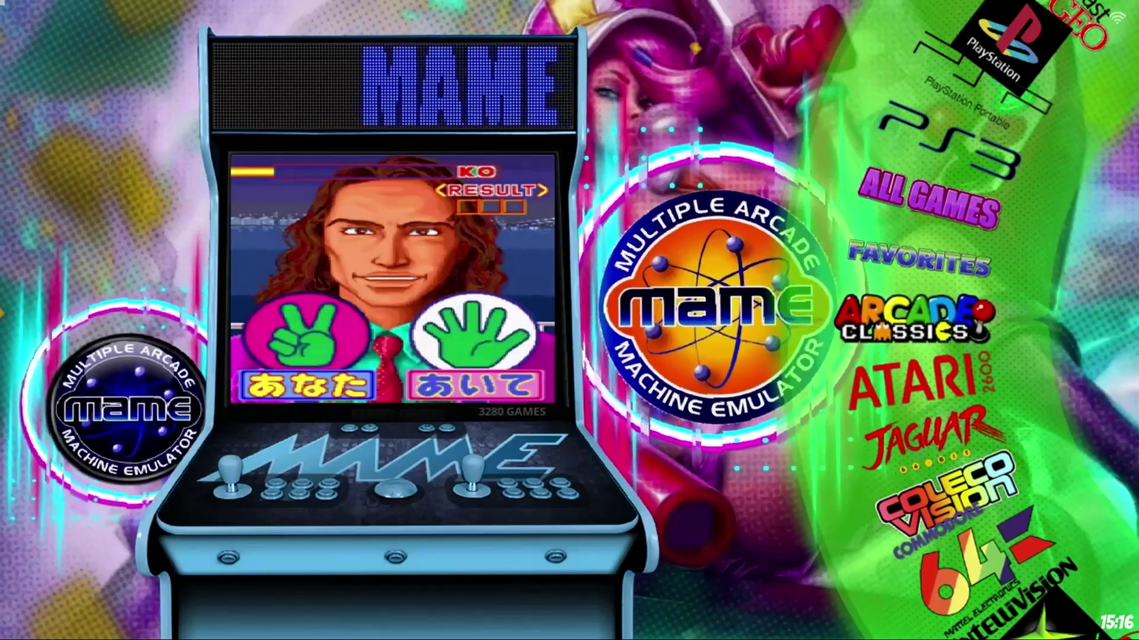
{"action": "key", "text": "Down"}
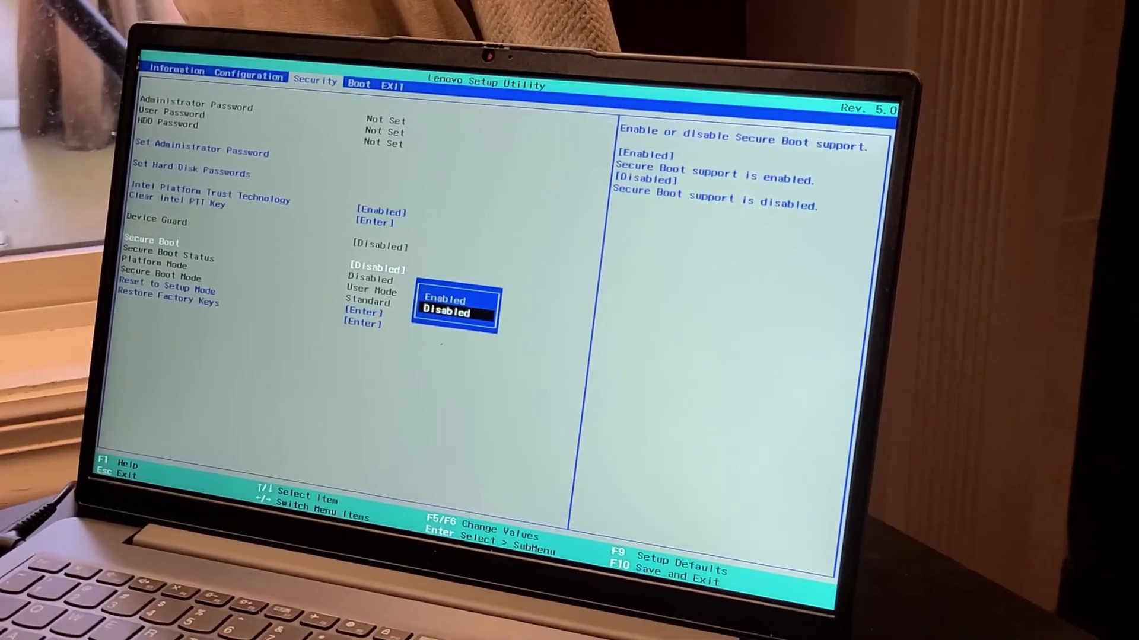
- Switch Secure Boot from Disabled to Enabled and confirm it
{"action": "key", "text": "Up"}
{"action": "key", "text": "Return"}
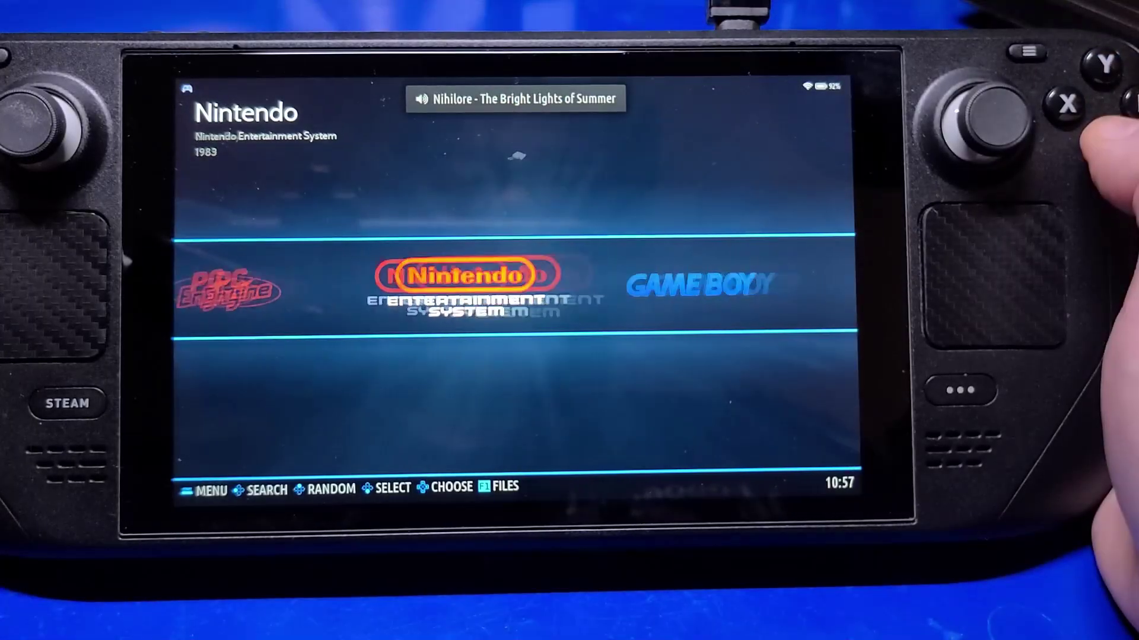
- Scroll the Steam Deck carousel right through GameCube and Wii U to Sega Master System and beyond
{"action": "key", "text": "Right"}
{"action": "key", "text": "Right"}
{"action": "key", "text": "Right"}
{"action": "key", "text": "Right"}
{"action": "key", "text": "Right"}
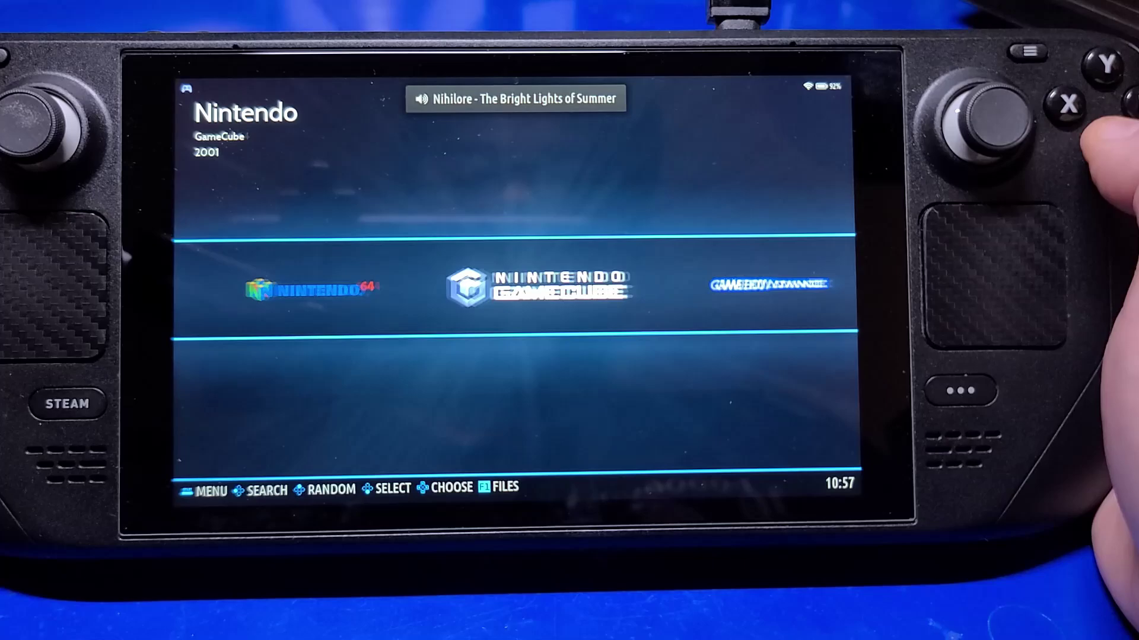
{"action": "key", "text": "Right"}
{"action": "key", "text": "Right"}
{"action": "key", "text": "Right"}
{"action": "key", "text": "Right"}
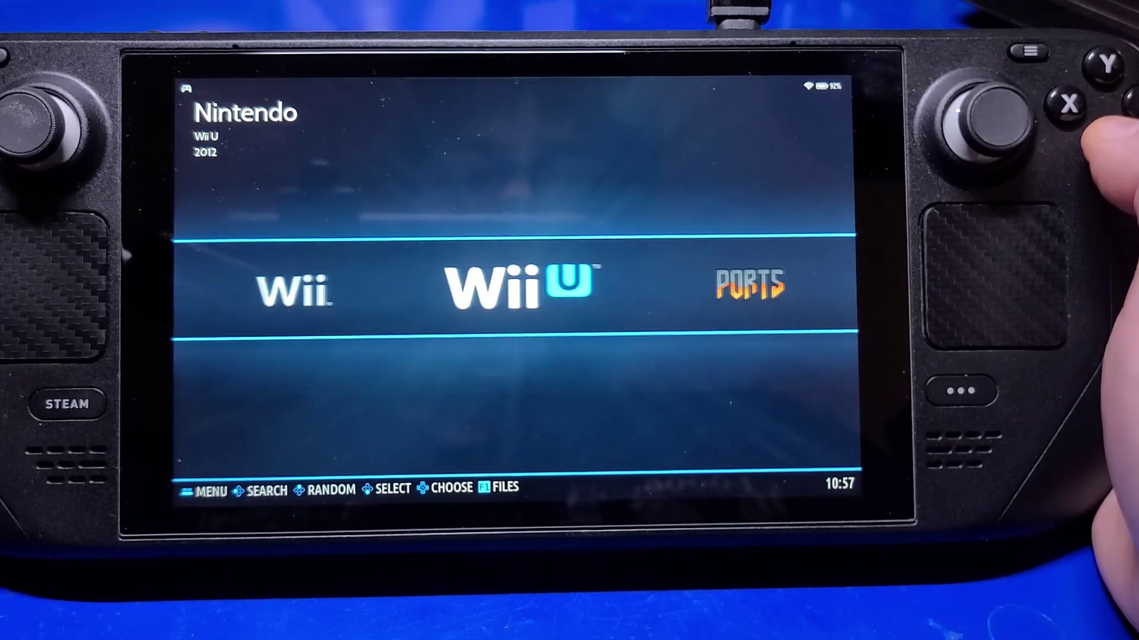
{"action": "key", "text": "Right"}
{"action": "key", "text": "Right"}
{"action": "key", "text": "Right"}
{"action": "key", "text": "Right"}
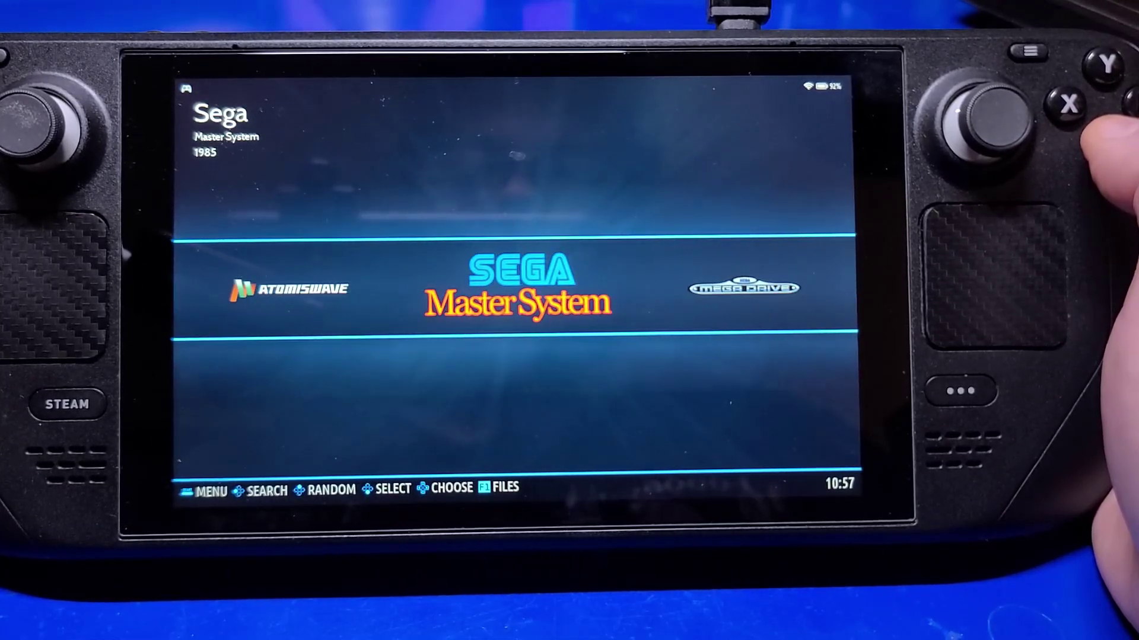
{"action": "key", "text": "Right"}
{"action": "key", "text": "Right"}
{"action": "key", "text": "Right"}
{"action": "key", "text": "Right"}
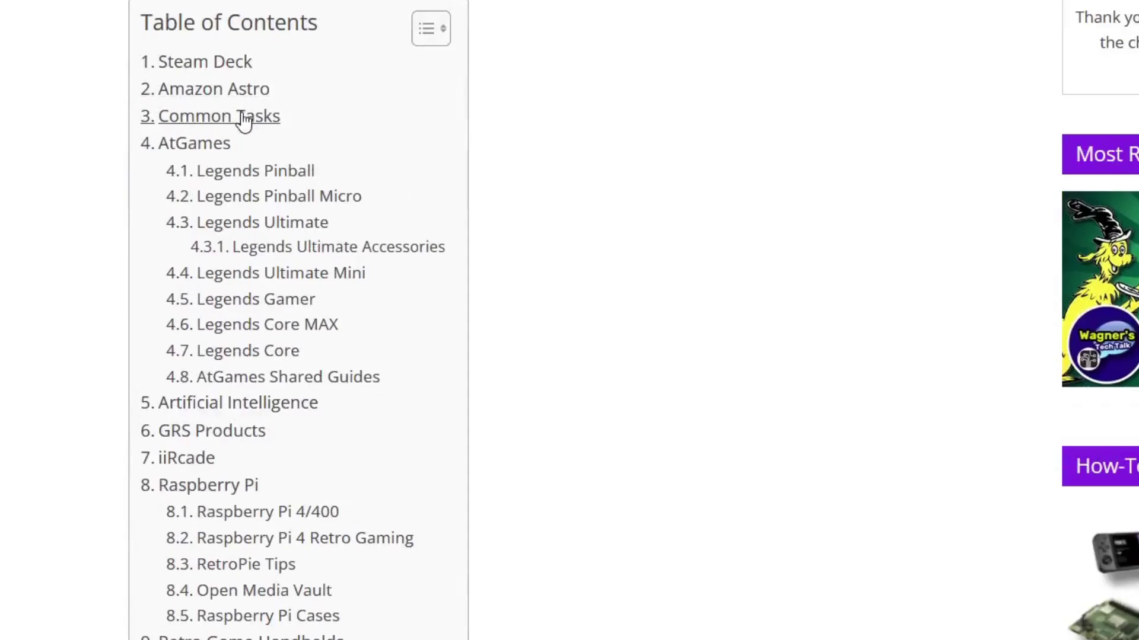
- Open the Common Tasks guide and jump to its Backup / Clone a Drive section
{"action": "left_click", "coordinate": [244, 119]}
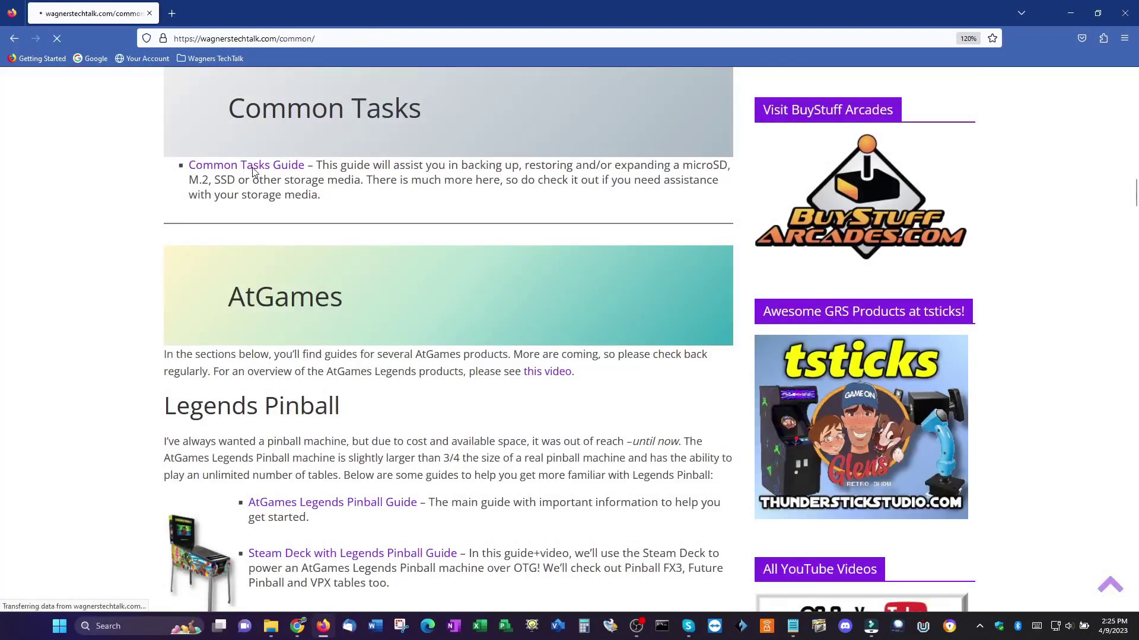
{"action": "scroll", "coordinate": [682, 283], "scroll_direction": "down", "scroll_amount": 5}
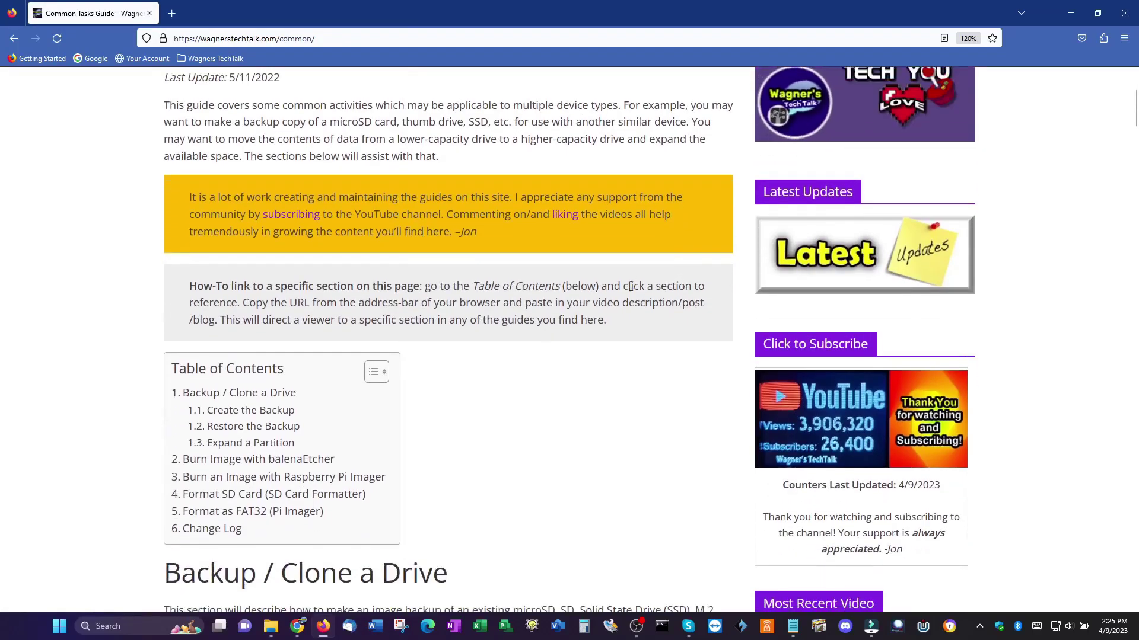
{"action": "left_click", "coordinate": [278, 393]}
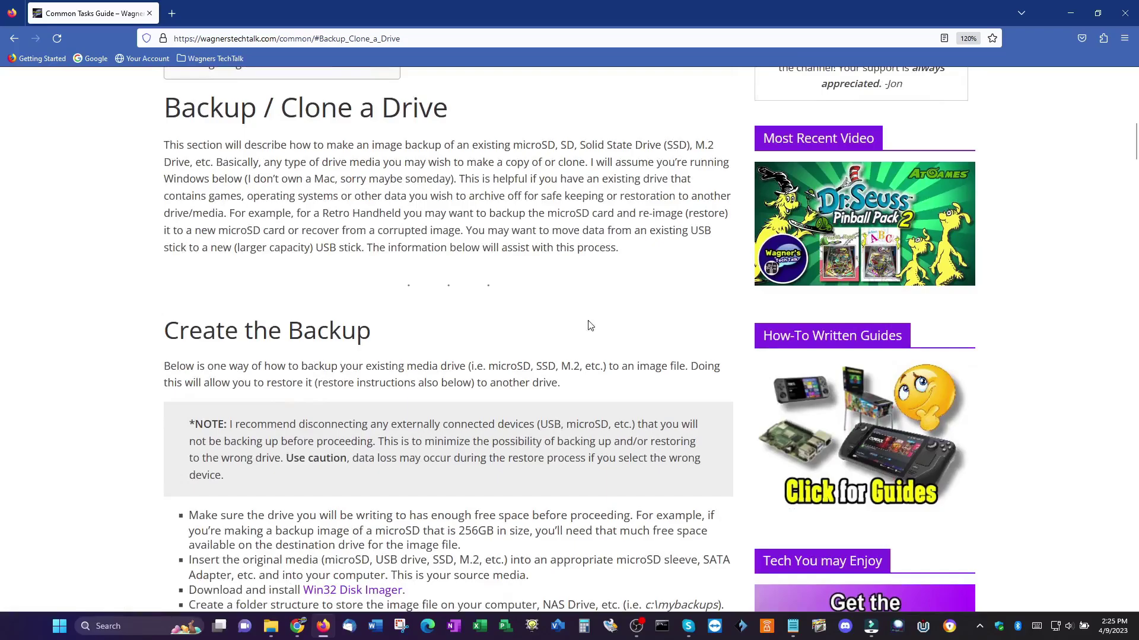
- Scroll down through the section to the Expand a Partition instructions
{"action": "scroll", "coordinate": [590, 325], "scroll_direction": "down", "scroll_amount": 3}
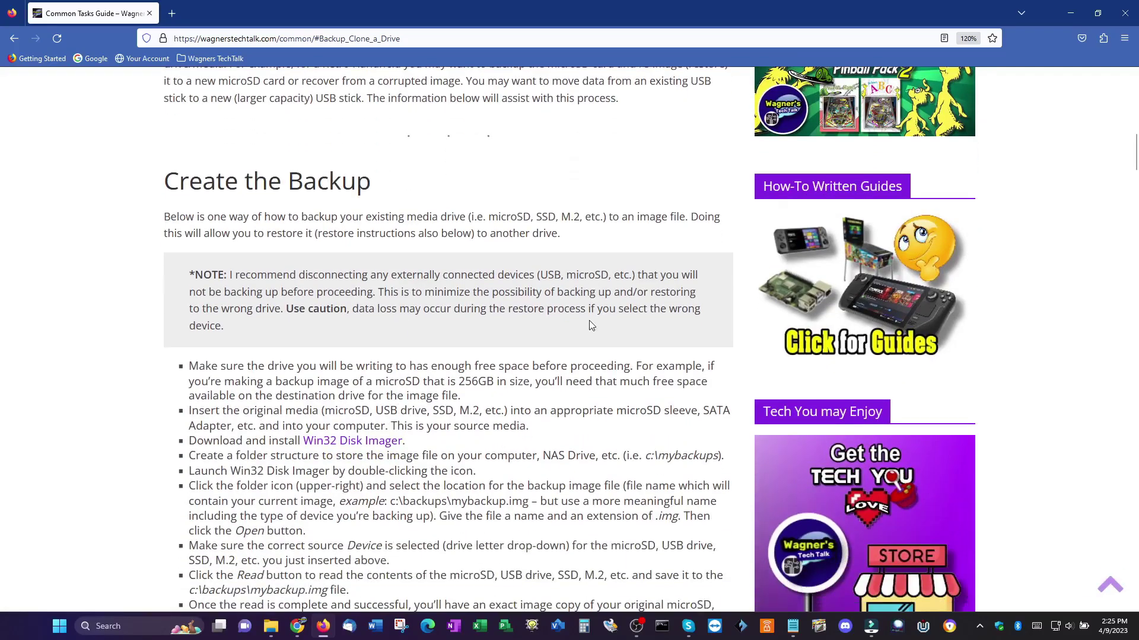
{"action": "scroll", "coordinate": [590, 326], "scroll_direction": "down", "scroll_amount": 3}
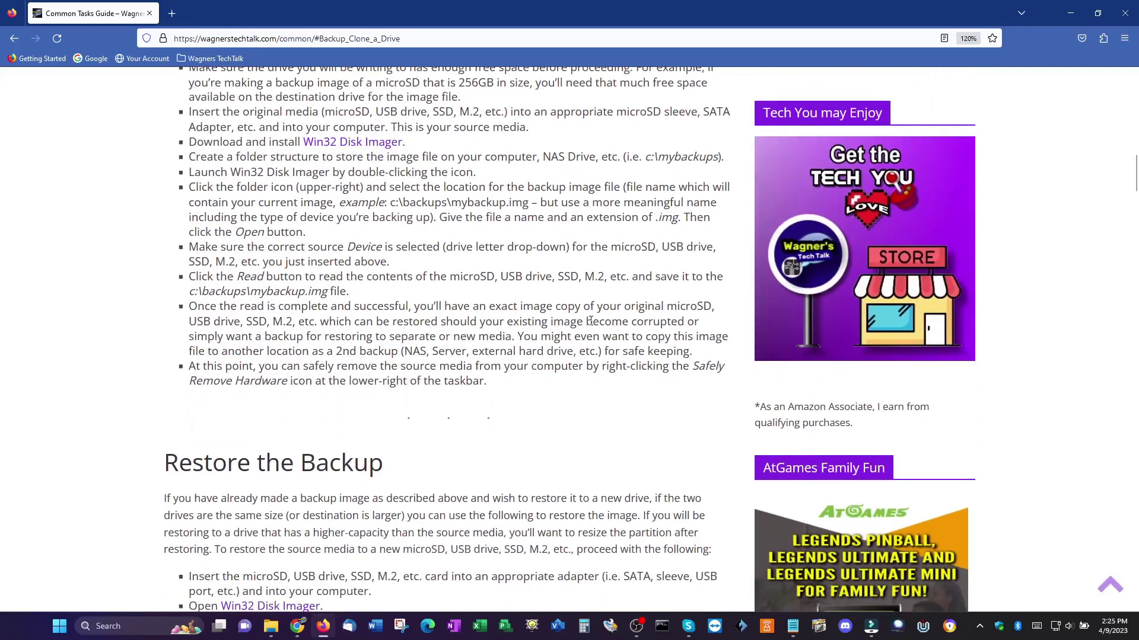
{"action": "scroll", "coordinate": [590, 323], "scroll_direction": "down", "scroll_amount": 2}
{"action": "scroll", "coordinate": [590, 325], "scroll_direction": "down", "scroll_amount": 4}
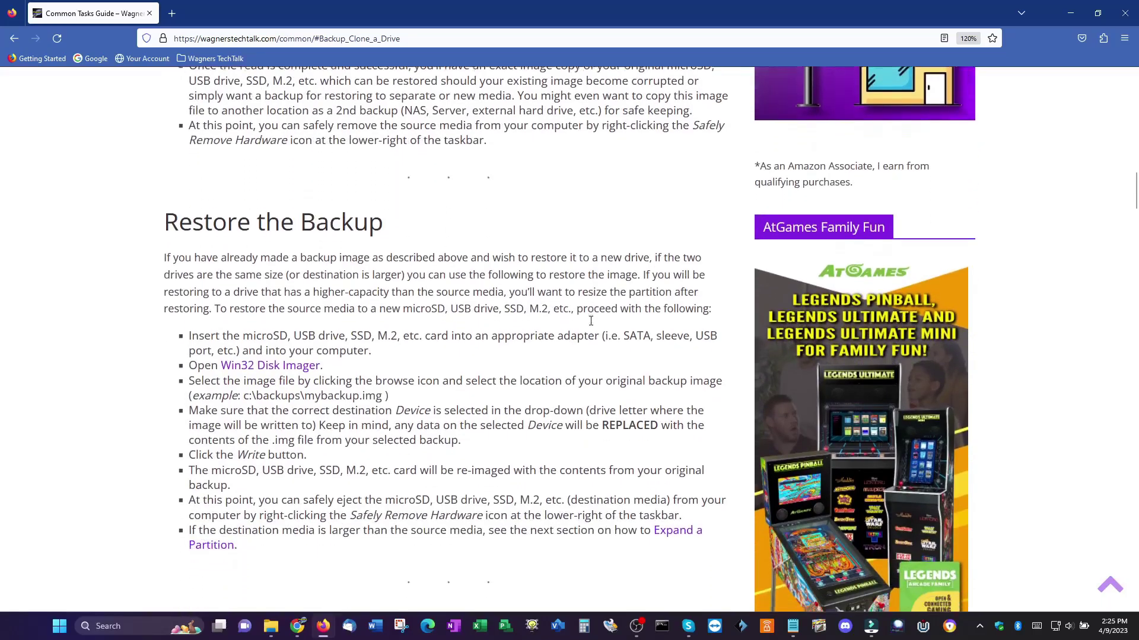
{"action": "scroll", "coordinate": [590, 321], "scroll_direction": "down", "scroll_amount": 3}
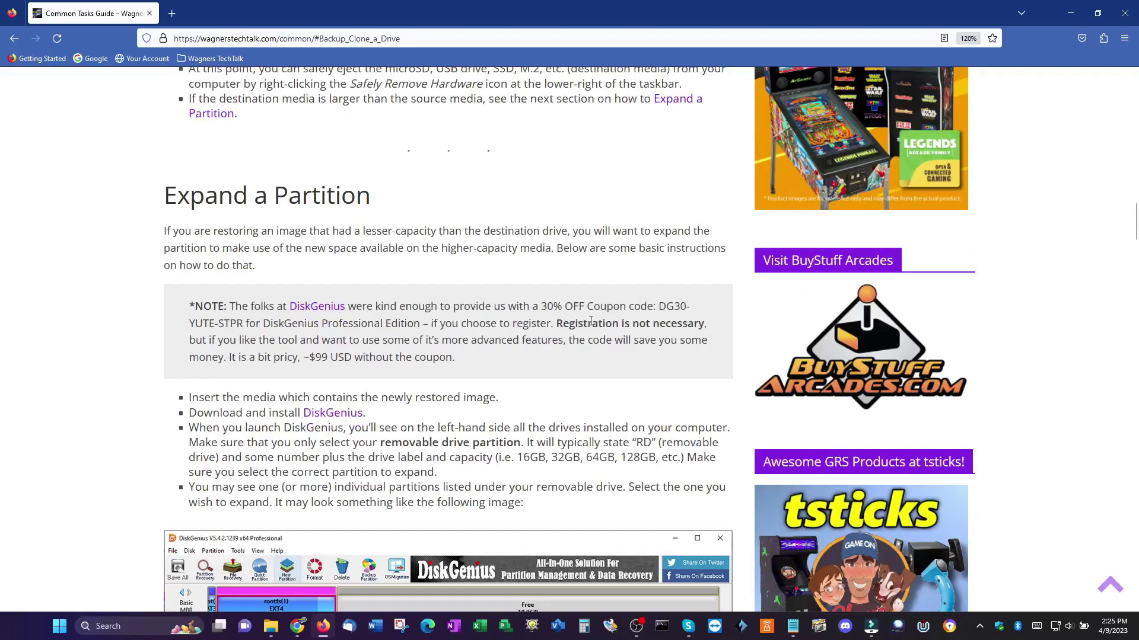
{"action": "scroll", "coordinate": [590, 321], "scroll_direction": "down", "scroll_amount": 1}
{"action": "scroll", "coordinate": [592, 325], "scroll_direction": "down", "scroll_amount": 3}
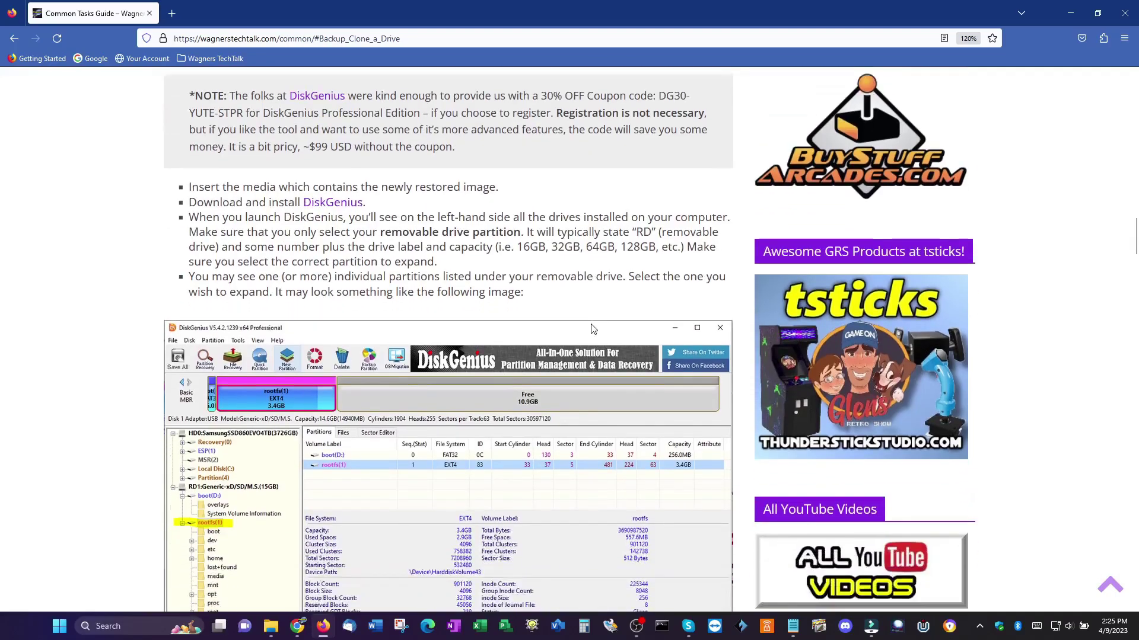
{"action": "scroll", "coordinate": [592, 325], "scroll_direction": "down", "scroll_amount": 1}
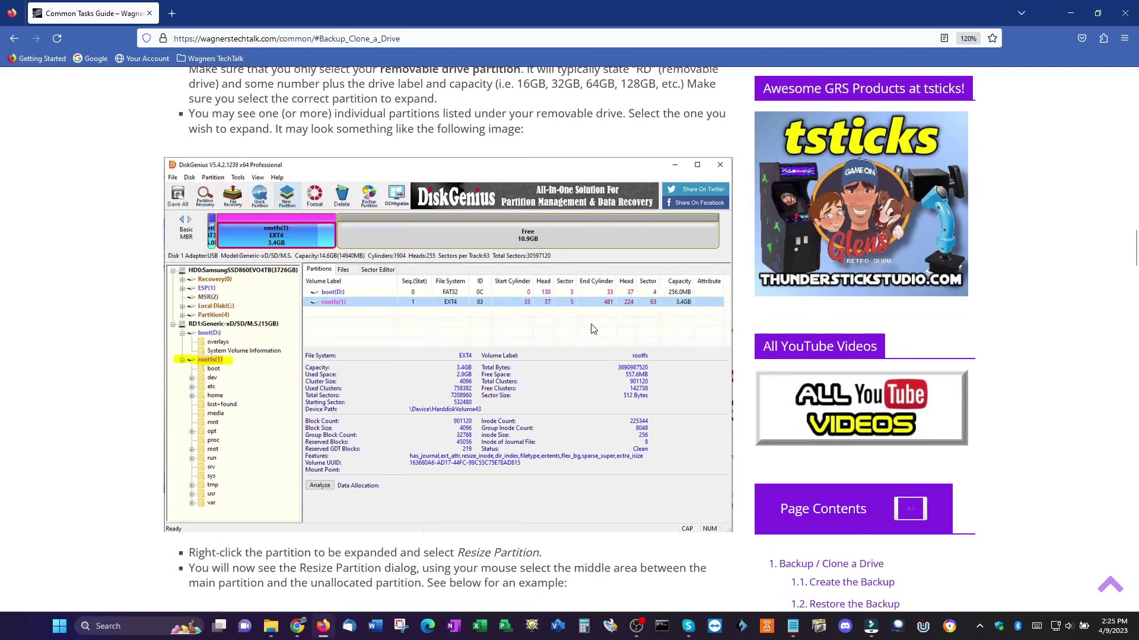